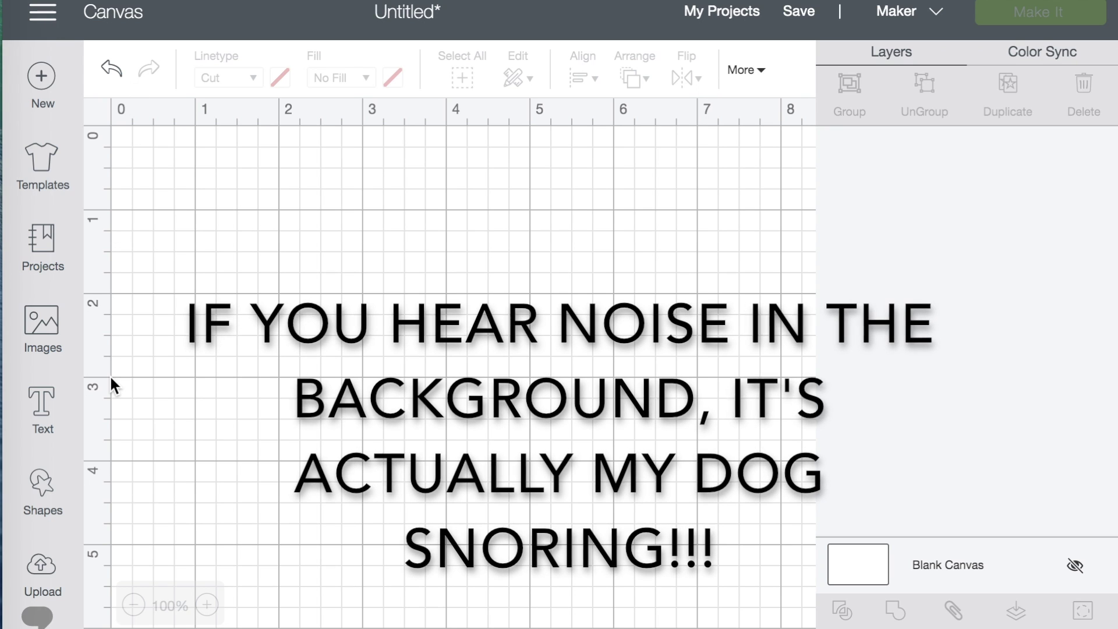
- Add a diamond shape to the canvas and unlock its proportions
left_click(43, 486)
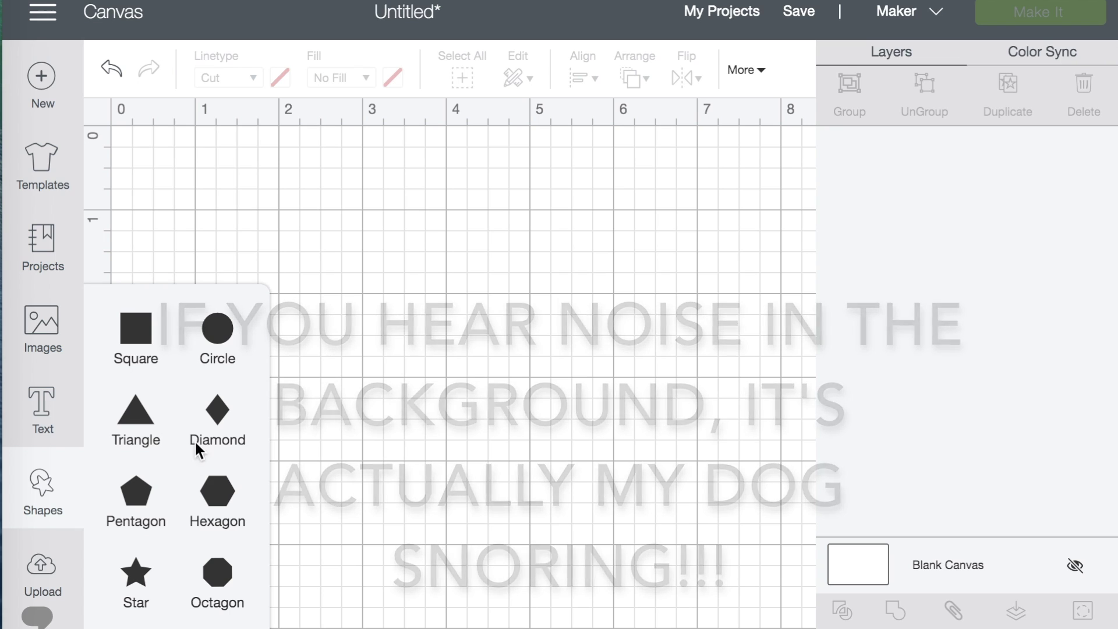
left_click(220, 412)
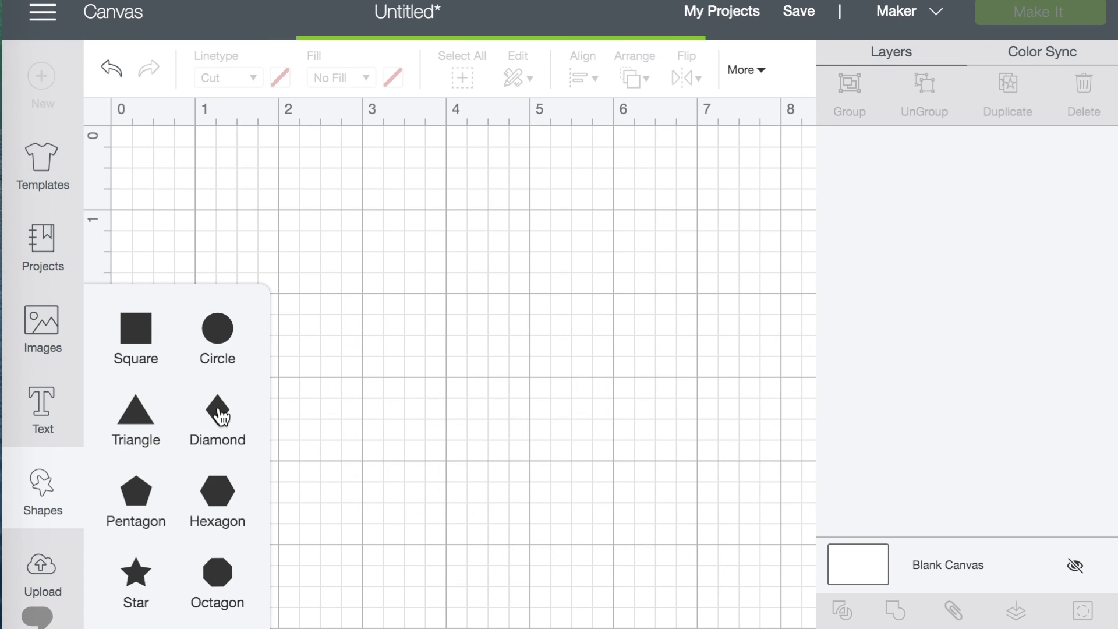
left_click(522, 337)
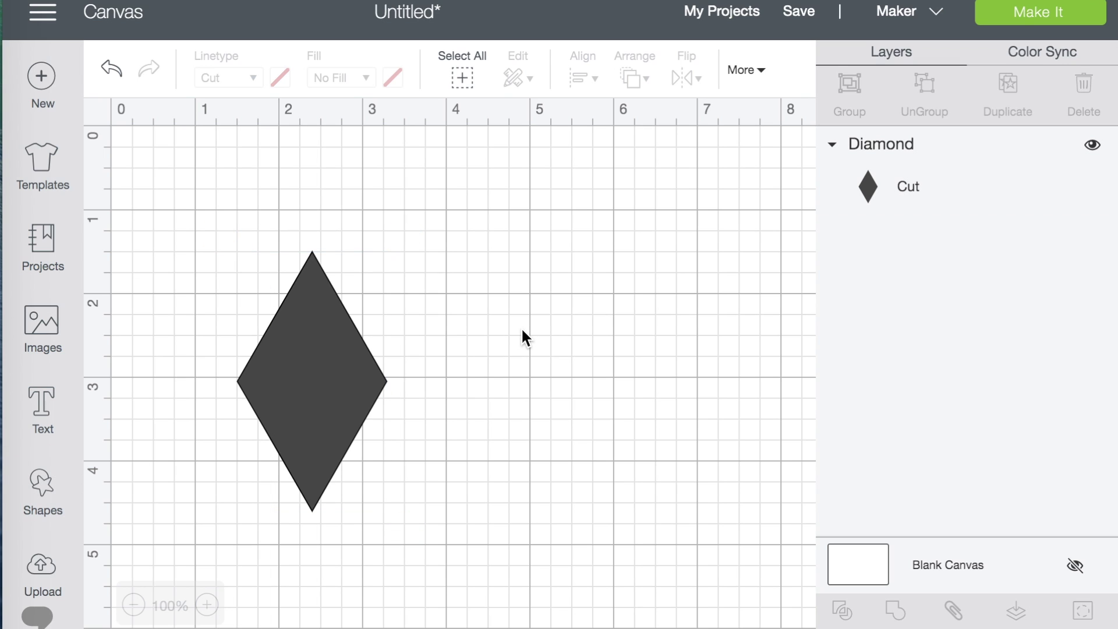
left_click(327, 382)
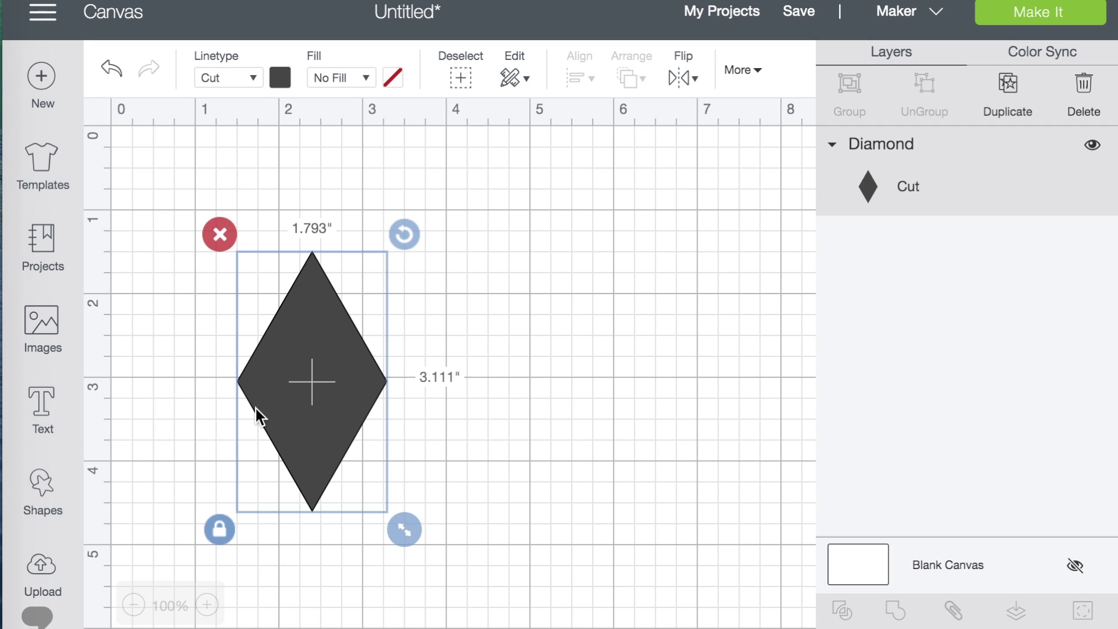
left_click(219, 528)
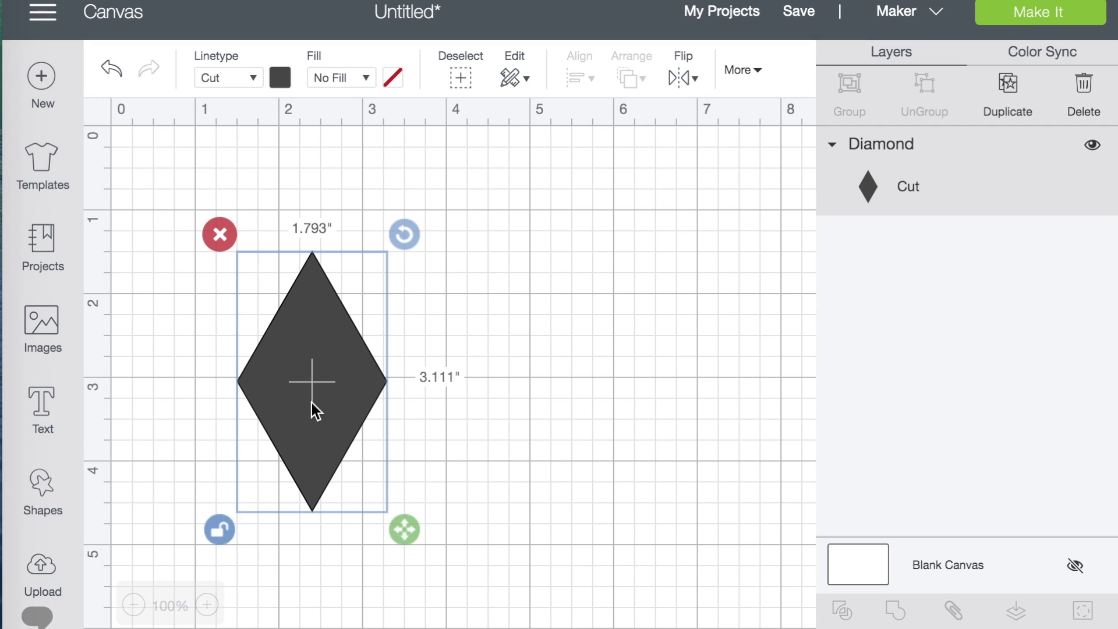
- Resize the diamond to 1.25" wide by 1.5" tall
left_click(745, 69)
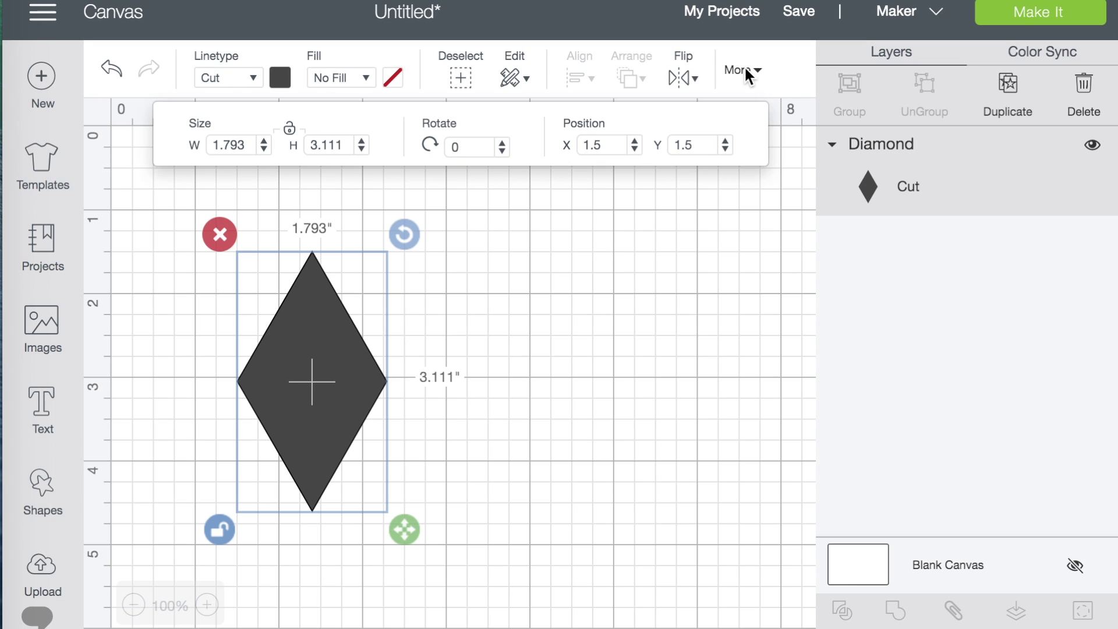
left_click(253, 145)
key("BackSpace")
key("BackSpace")
key("BackSpace")
type("25")
key("Tab")
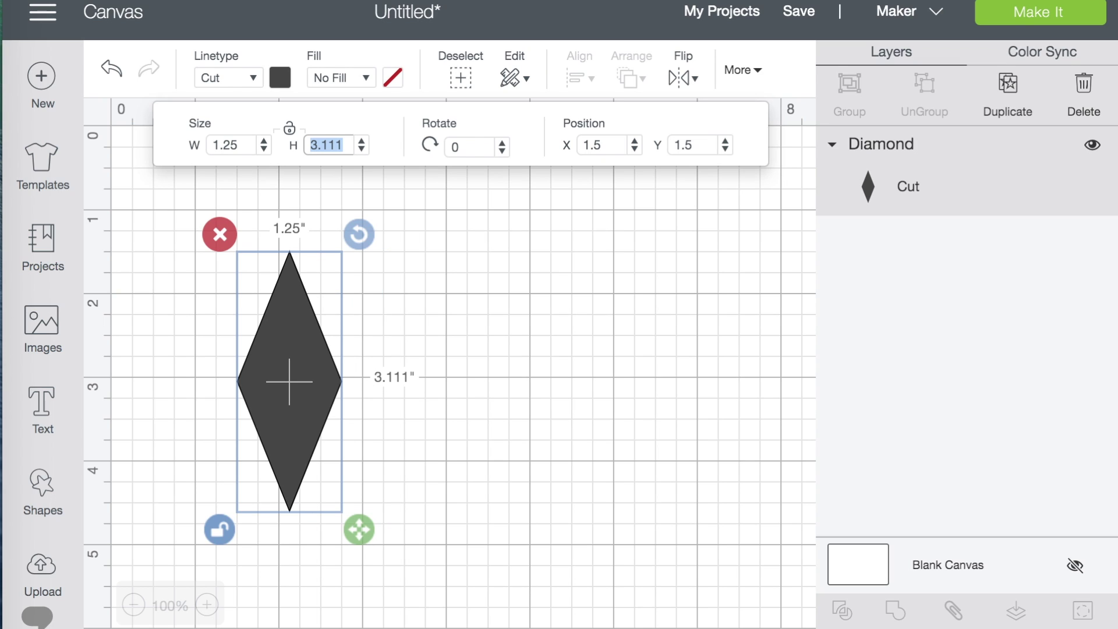
type("1.5")
key("Return")
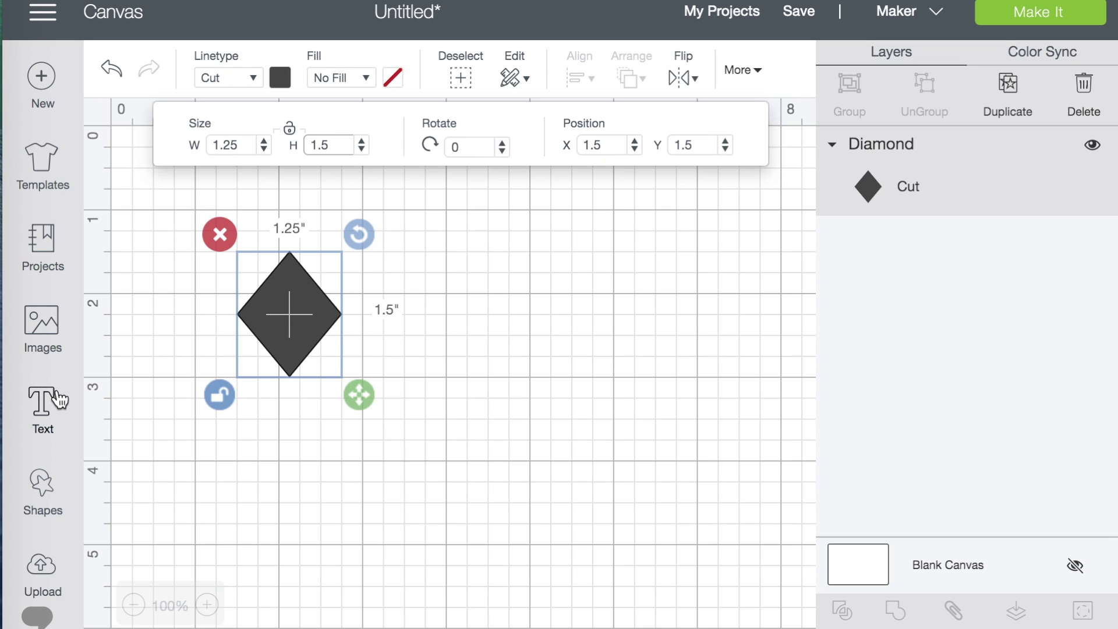
left_click(45, 497)
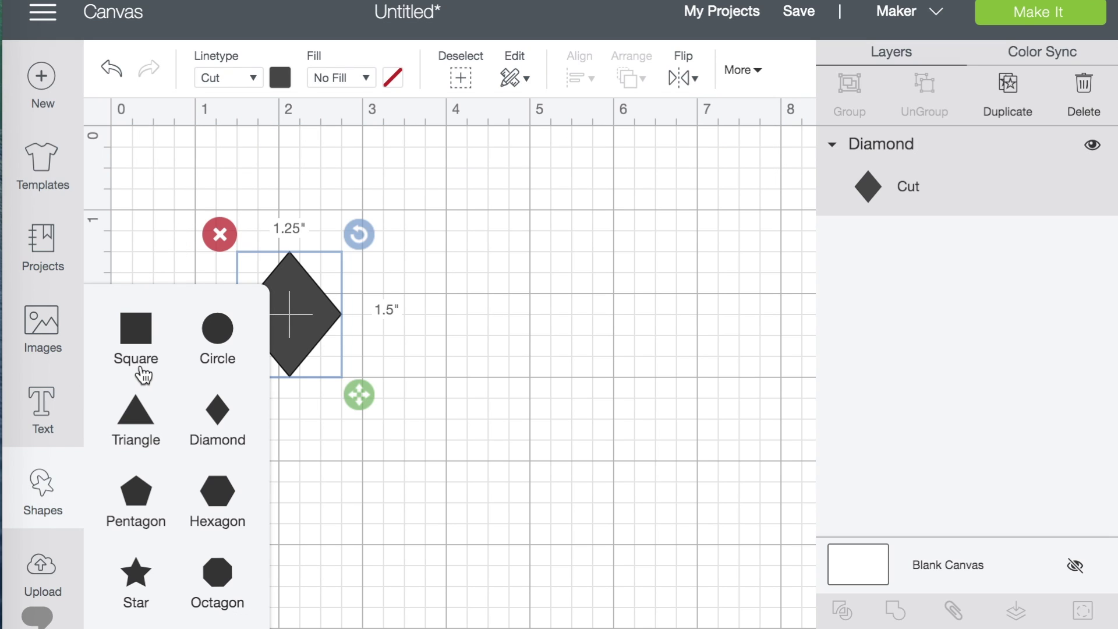
- Add a triangle to the right of the diamond and unlock its proportions
left_click(139, 413)
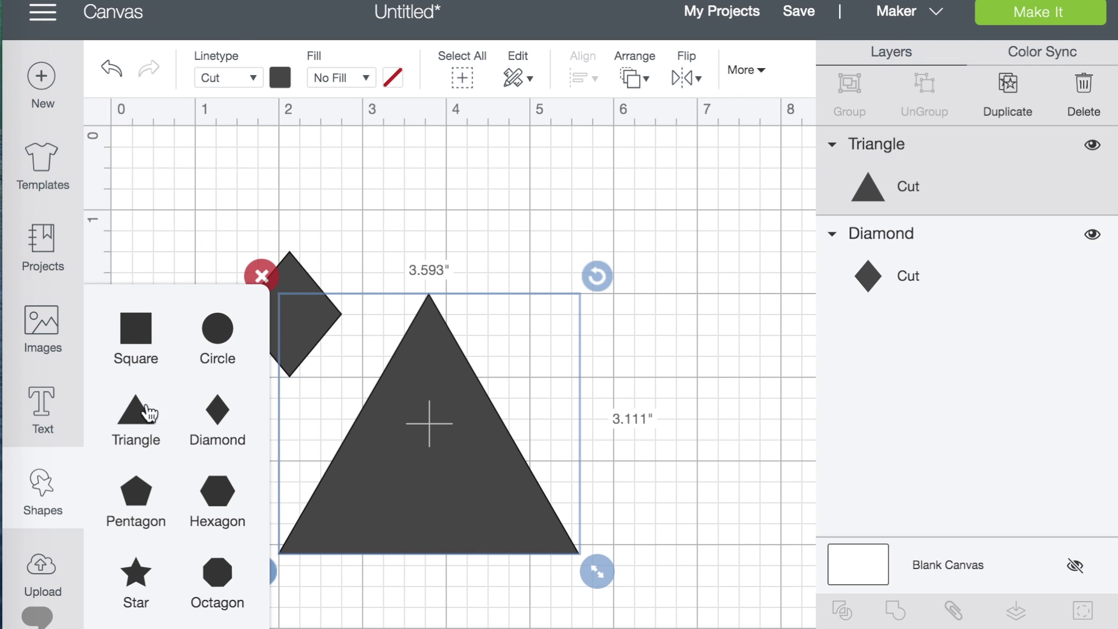
left_click_drag(453, 422, 489, 383)
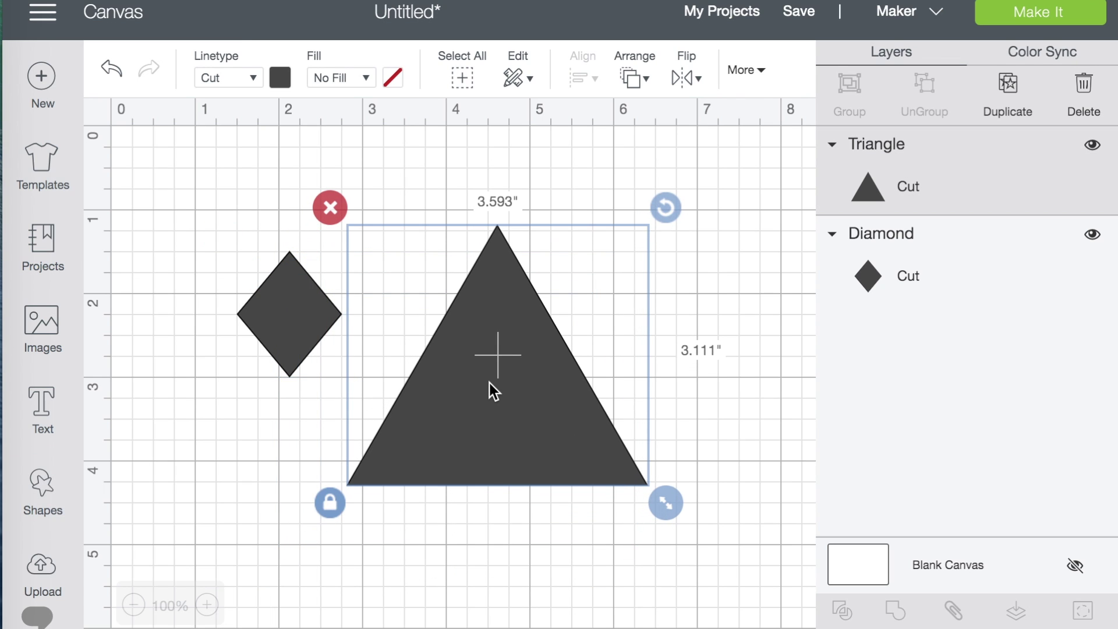
left_click(333, 502)
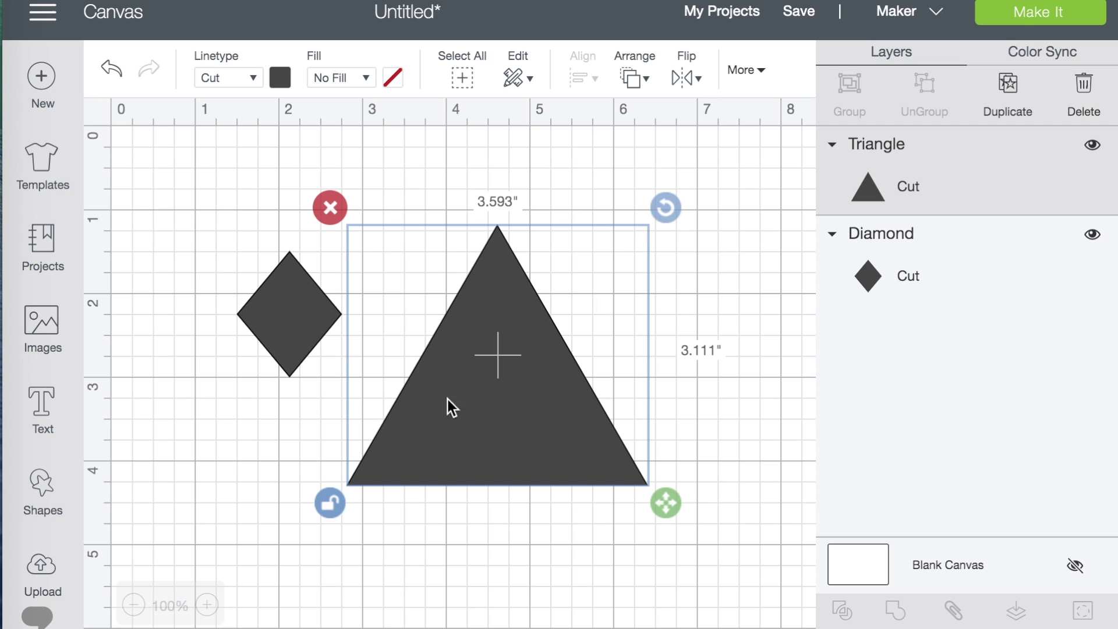
- Resize the triangle to 1.25" wide by 2.5" tall
left_click(741, 68)
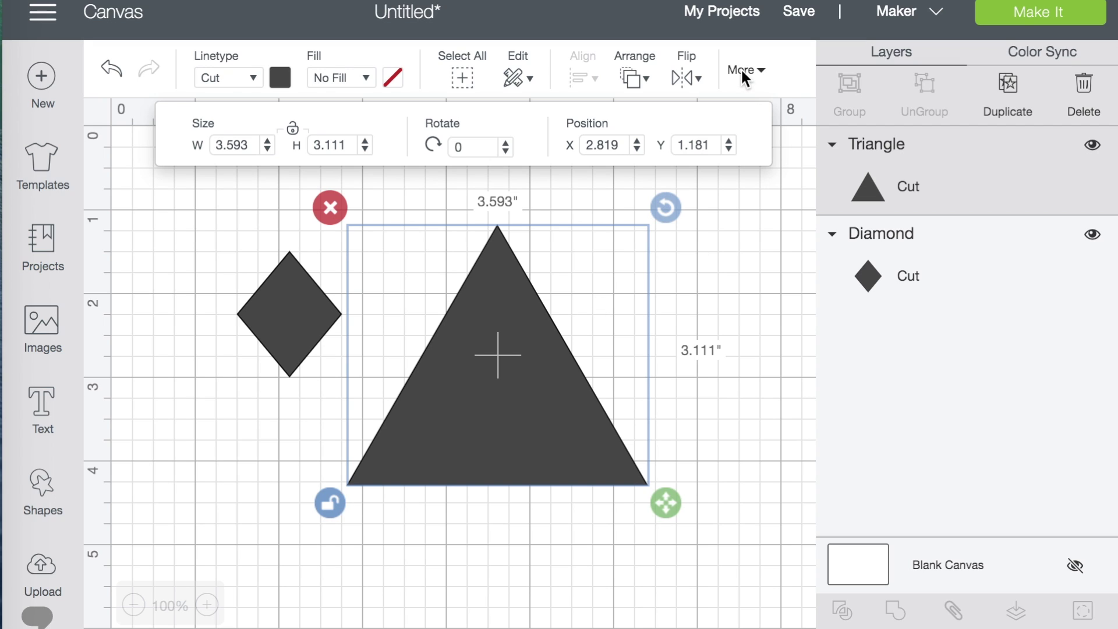
left_click(252, 144)
key("BackSpace")
key("BackSpace")
key("BackSpace")
key("BackSpace")
key("BackSpace")
type("1.25")
key("Tab")
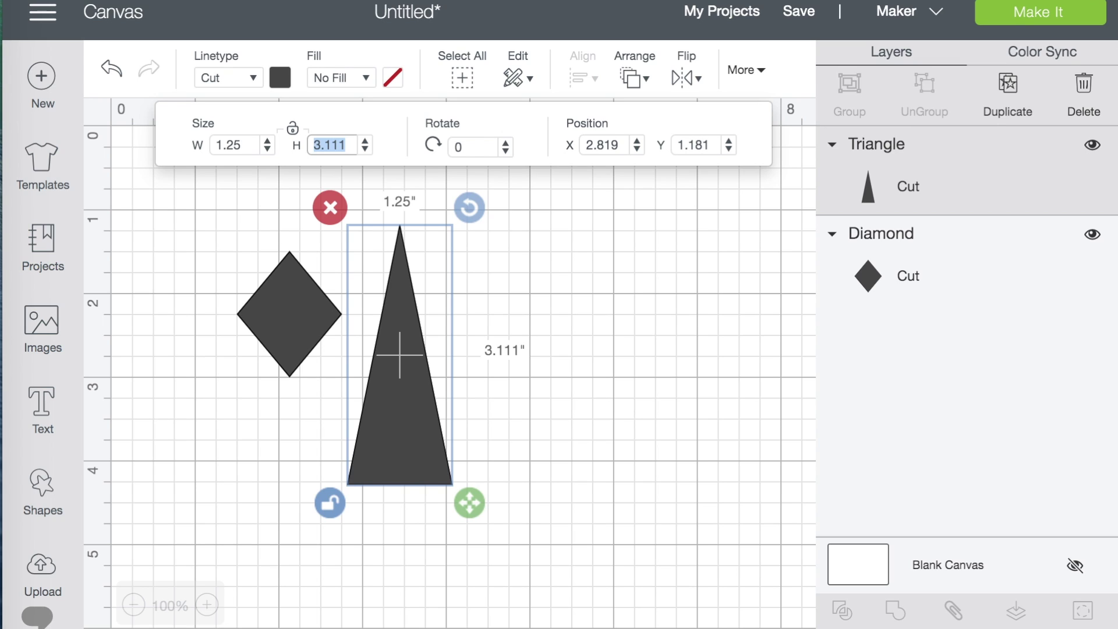
type("2.5")
key("Return")
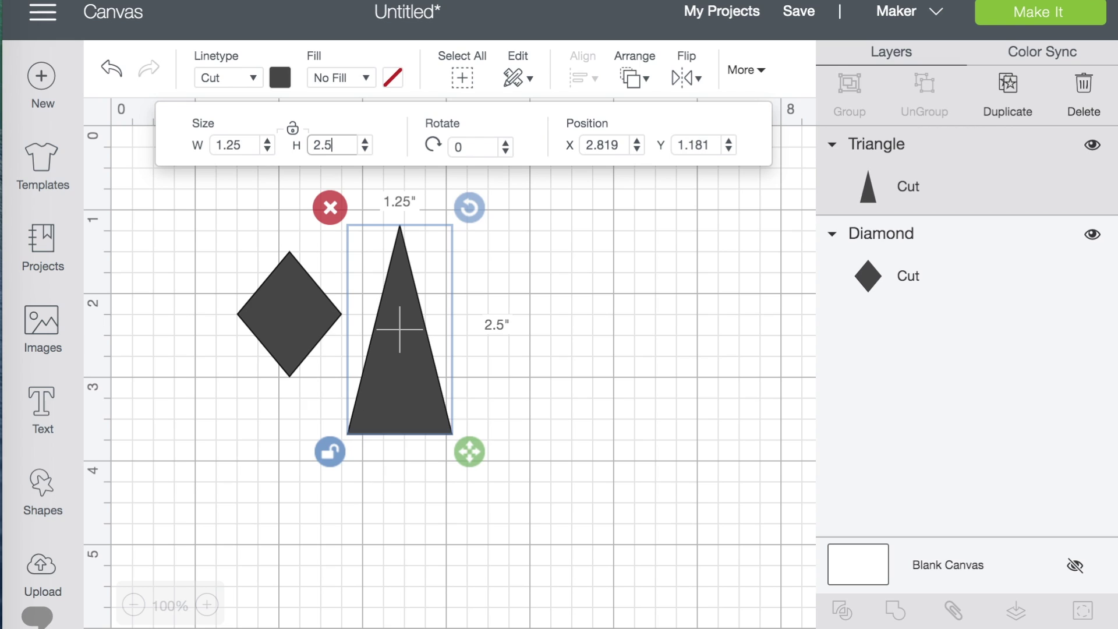
left_click(531, 352)
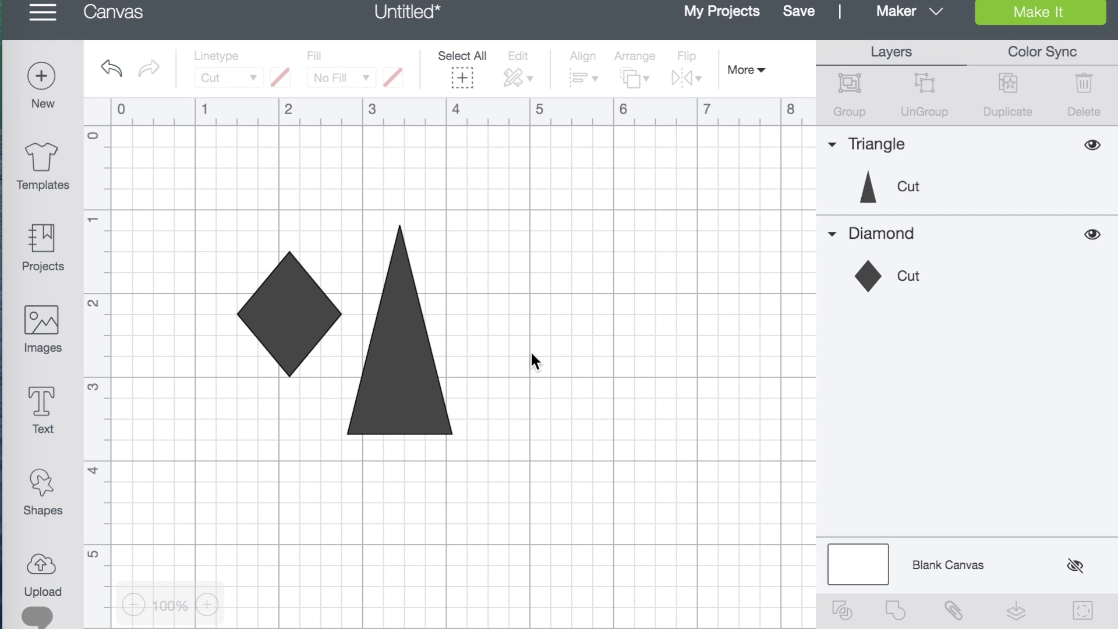
- Lower the diamond, zoom in, and drag the triangle onto the diamond's top half
left_click_drag(285, 326, 269, 414)
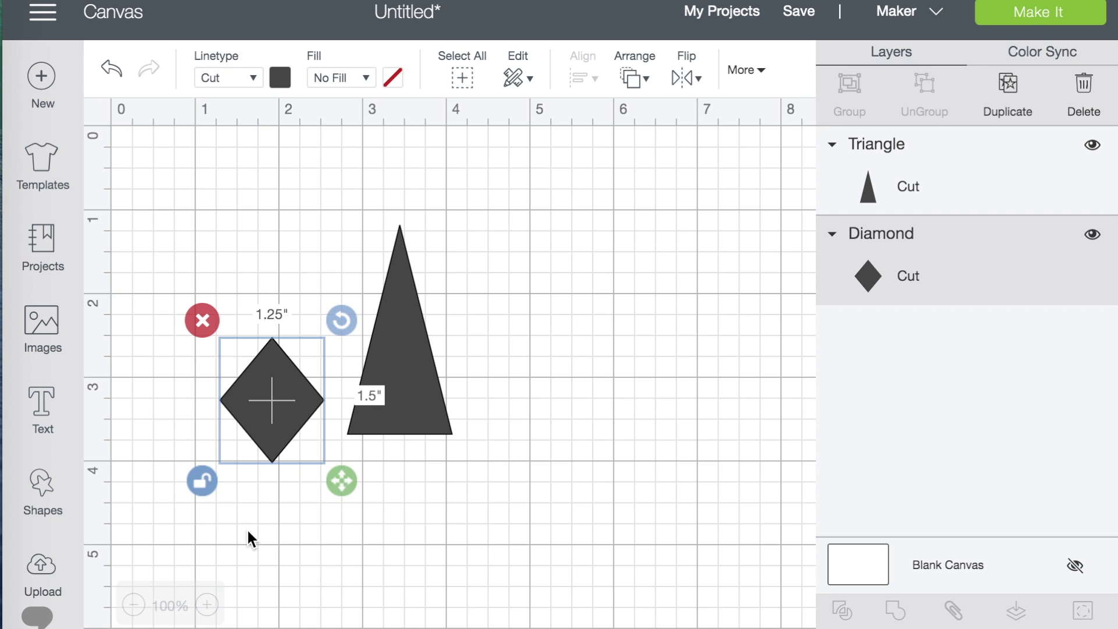
left_click(206, 604)
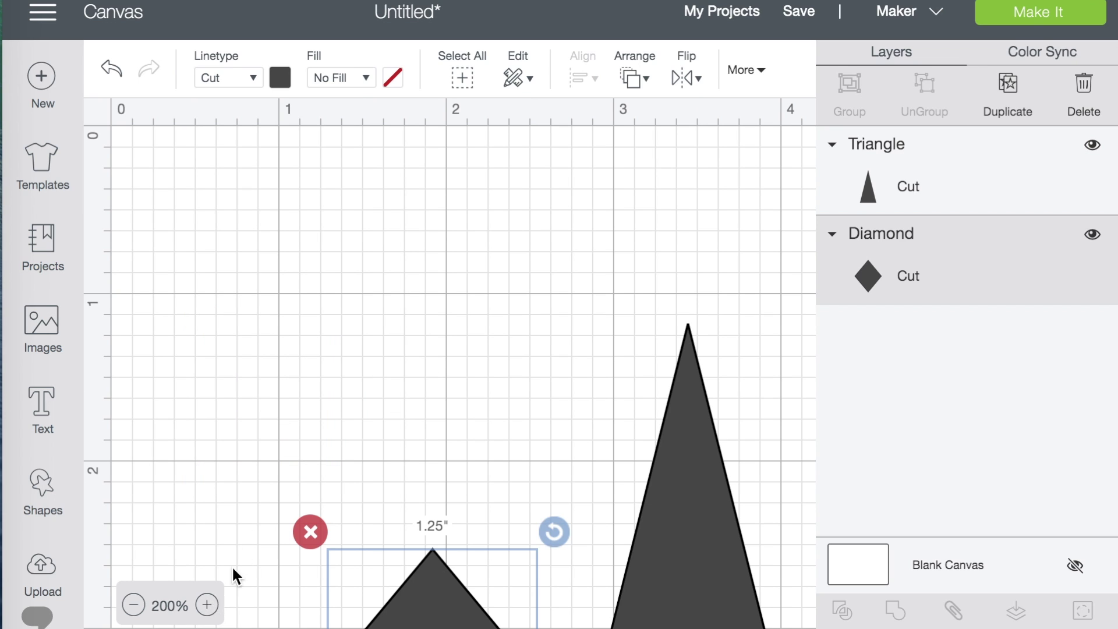
scroll(342, 375, "down", 5)
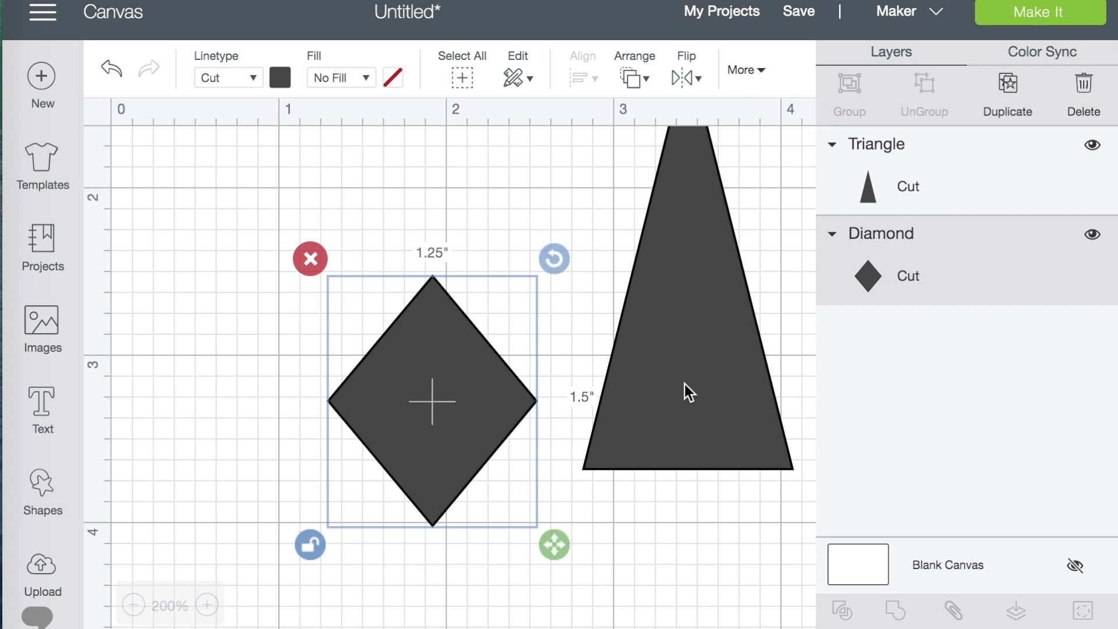
left_click_drag(685, 386, 420, 307)
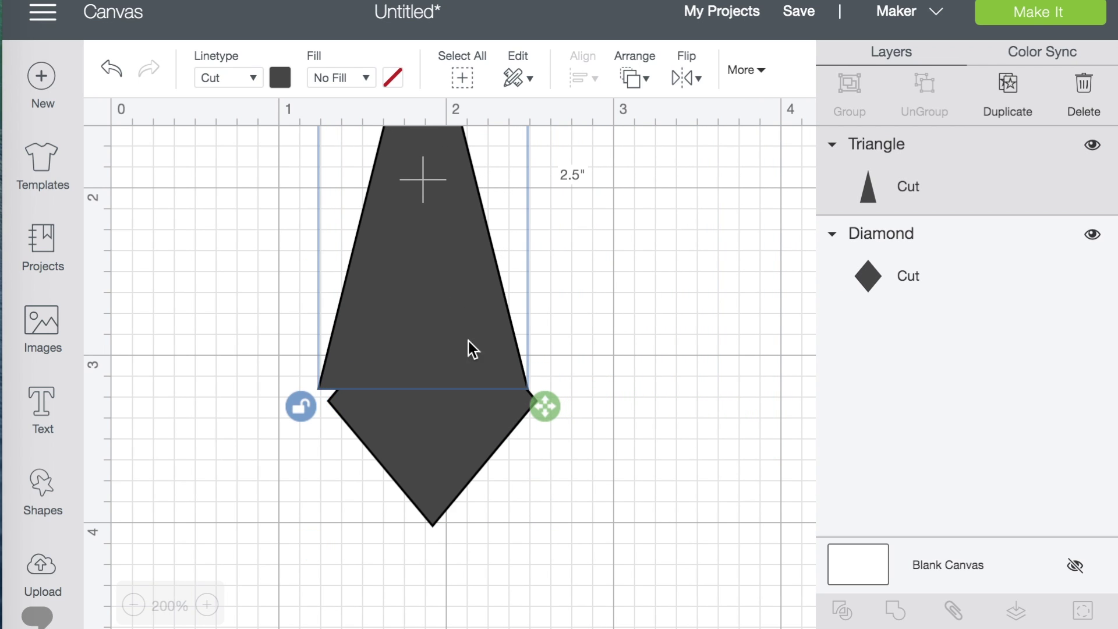
left_click(307, 484)
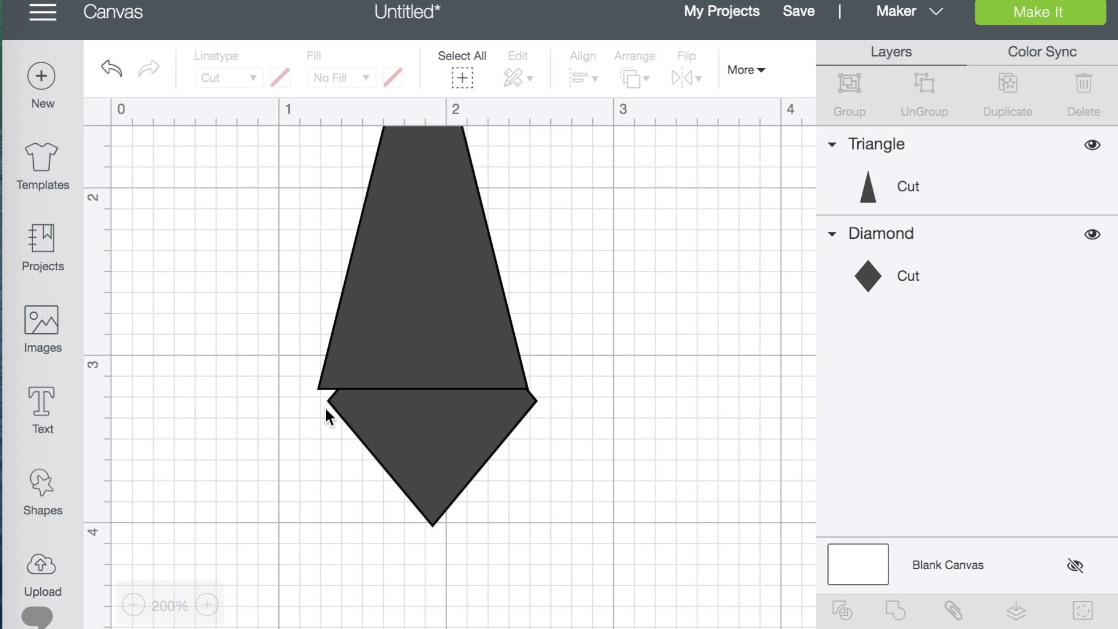
- Fine-tune the triangle's position over the diamond, then select both shapes
left_click(397, 283)
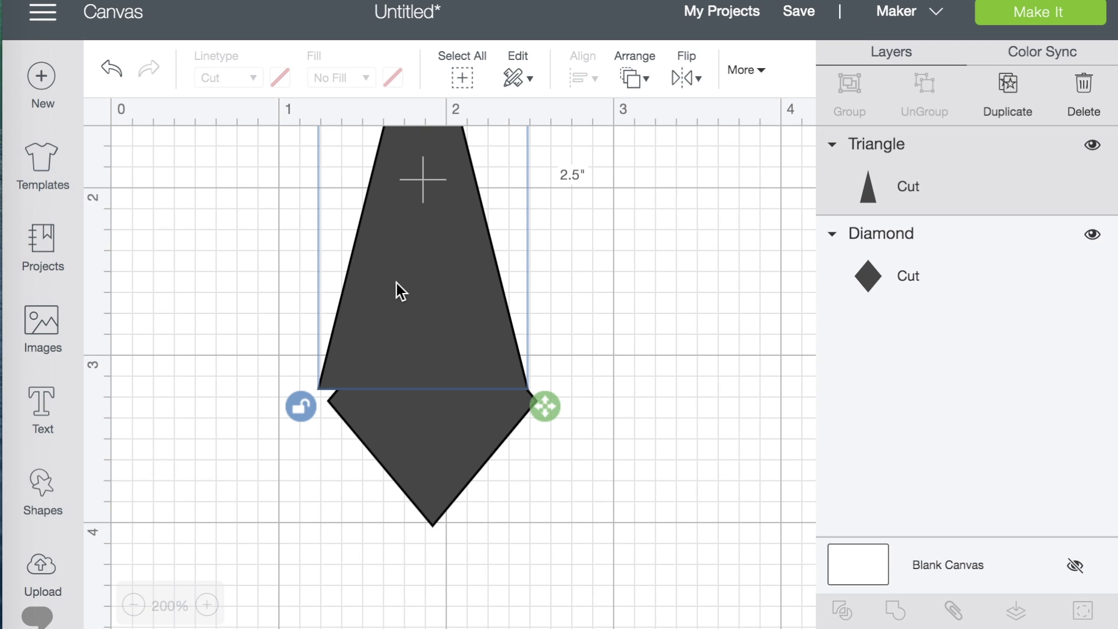
left_click_drag(397, 283, 396, 296)
left_click(326, 509)
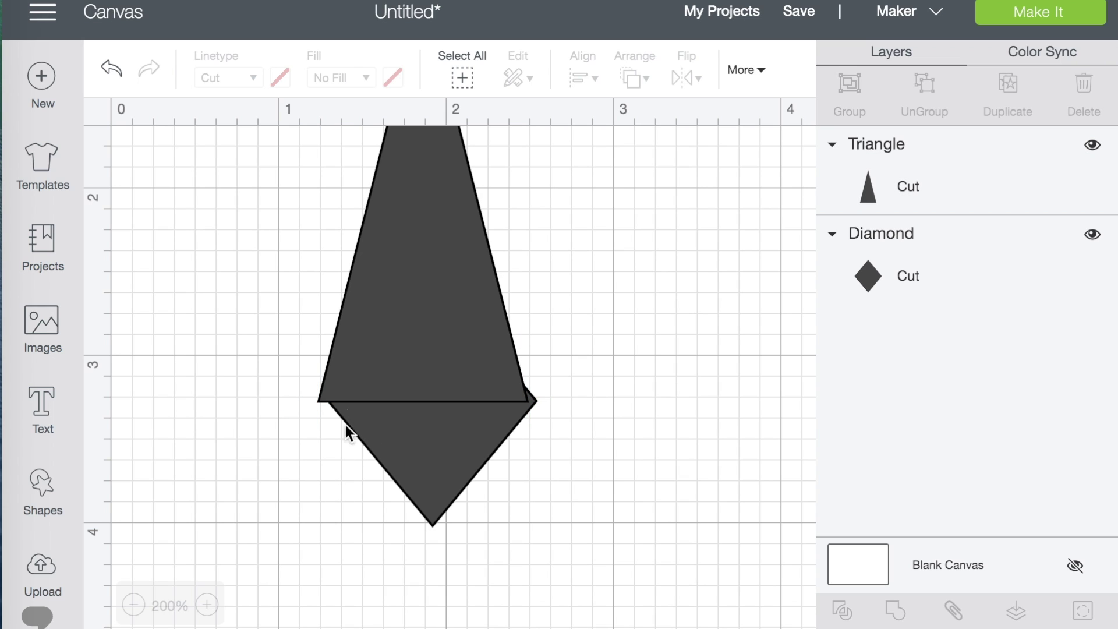
left_click_drag(366, 365, 365, 364)
left_click(324, 514)
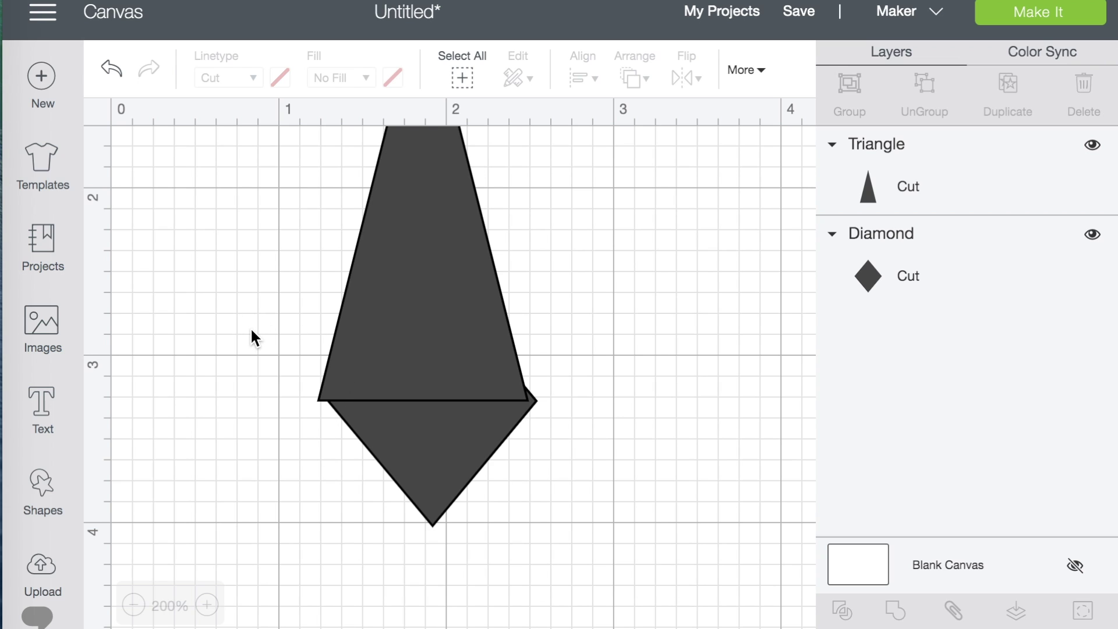
left_click_drag(250, 326, 571, 469)
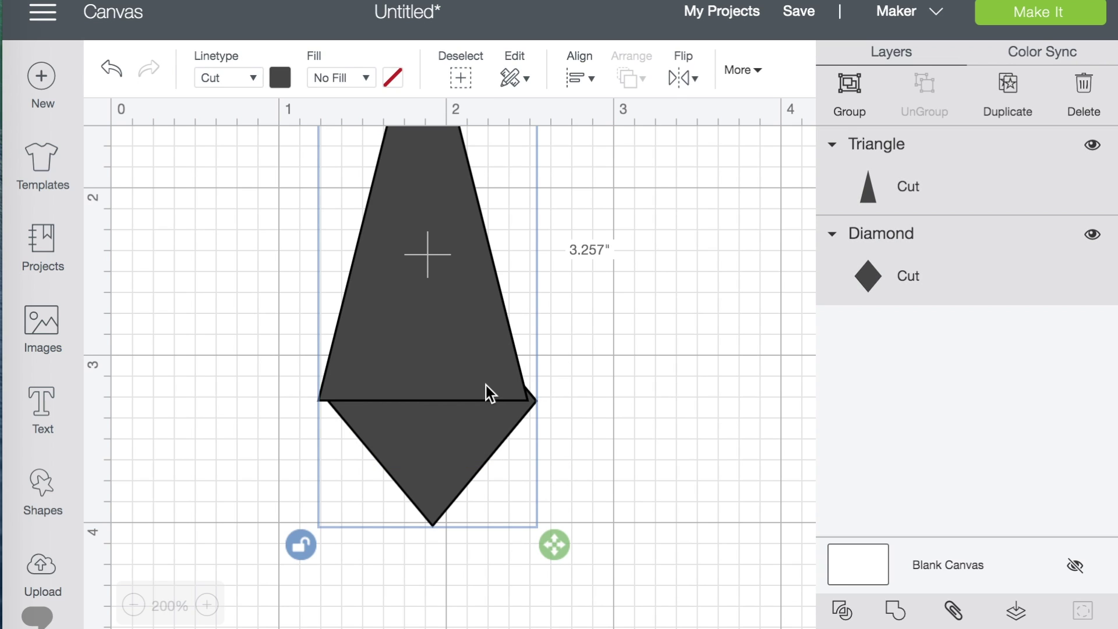
- Center the triangle and diamond horizontally and weld them into one tie shape
left_click(580, 81)
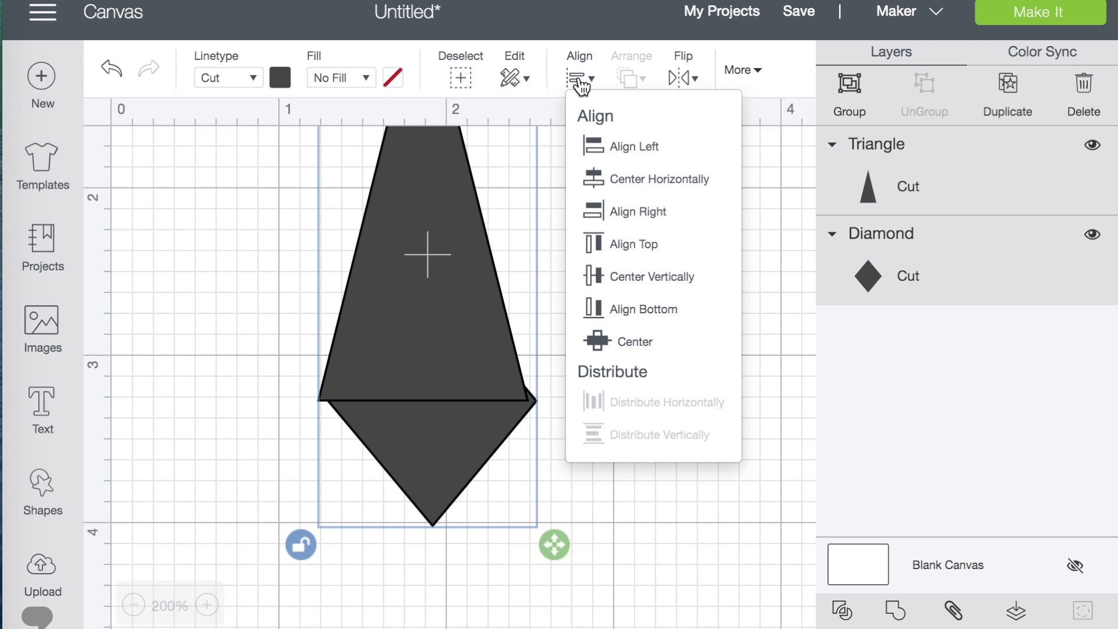
left_click(619, 176)
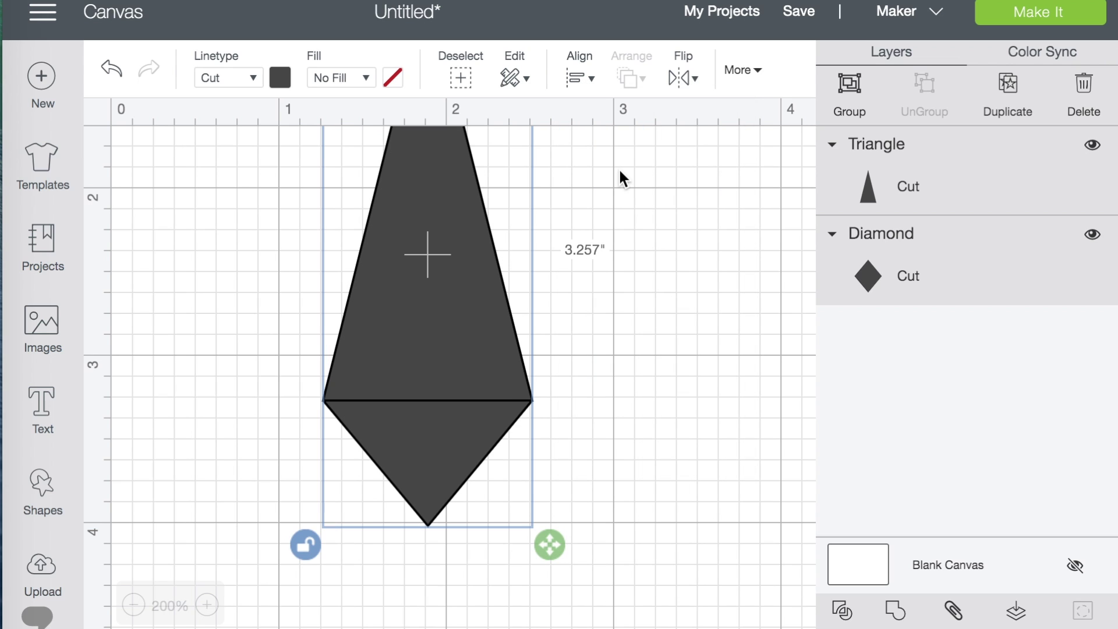
left_click(629, 336)
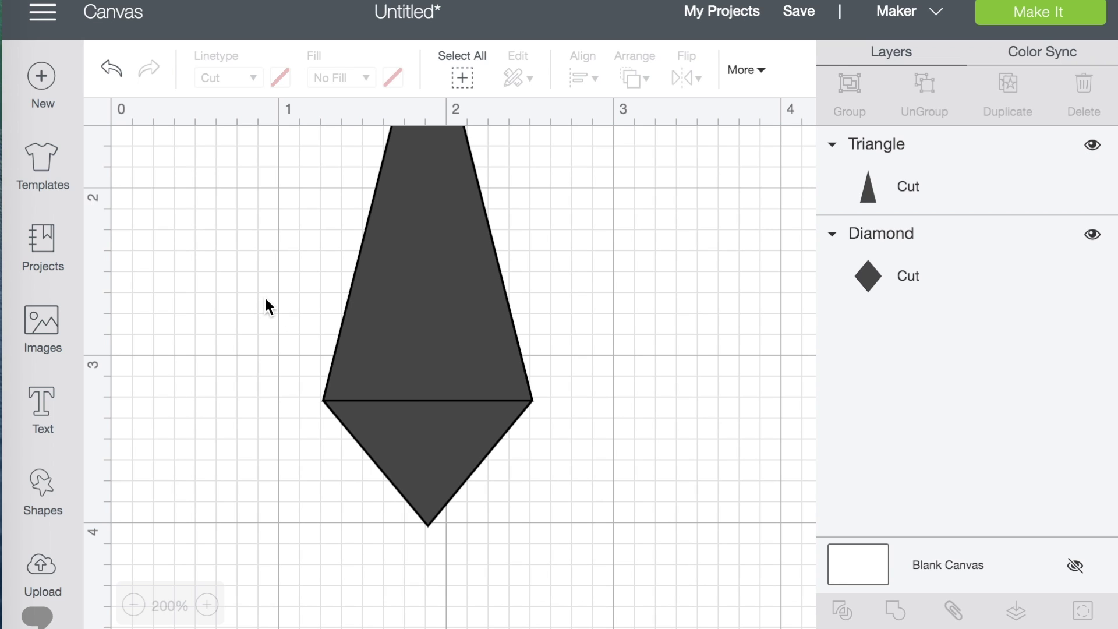
left_click_drag(264, 298, 608, 459)
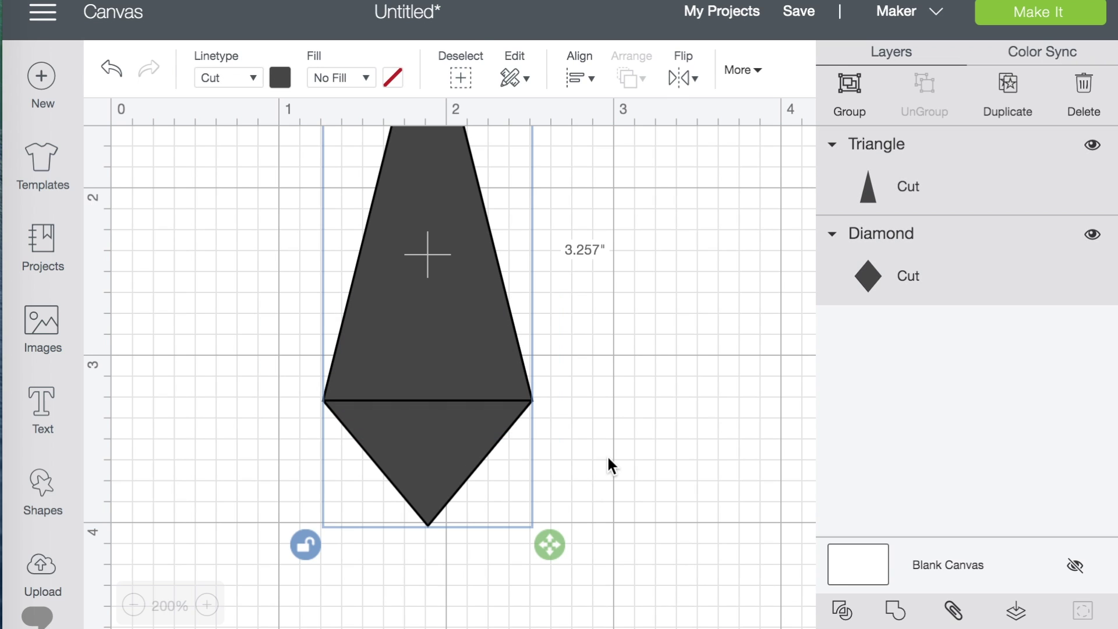
left_click(895, 611)
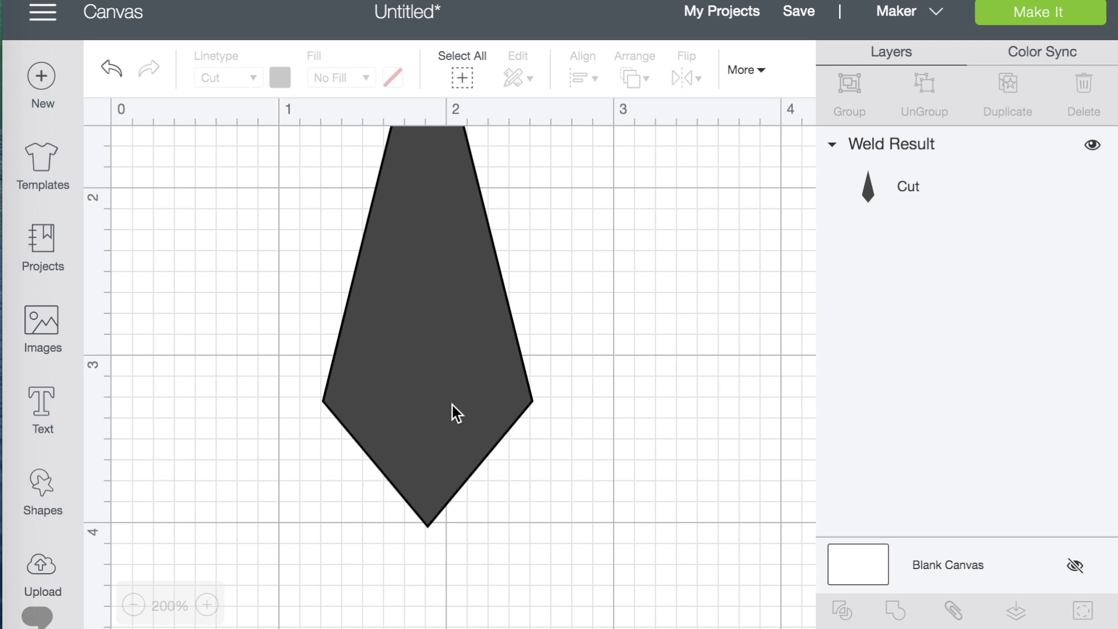
- Zoom out to view more of the canvas around the welded kite
left_click(134, 605)
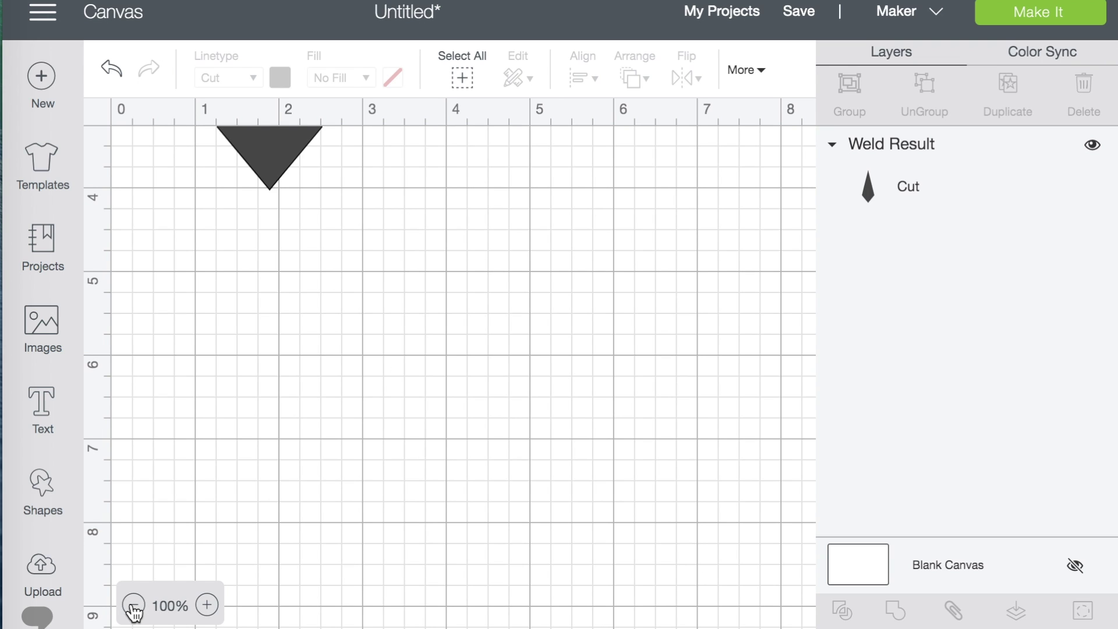
scroll(225, 460, "up", 5)
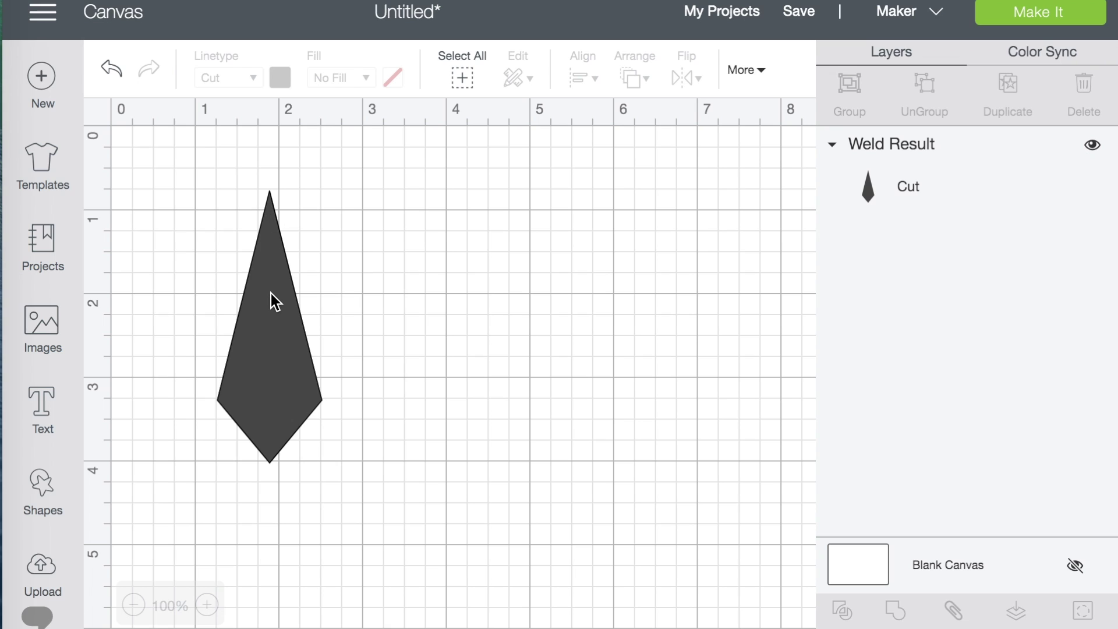
- Duplicate the dark kite and place the copy to the right of the original
left_click(273, 328)
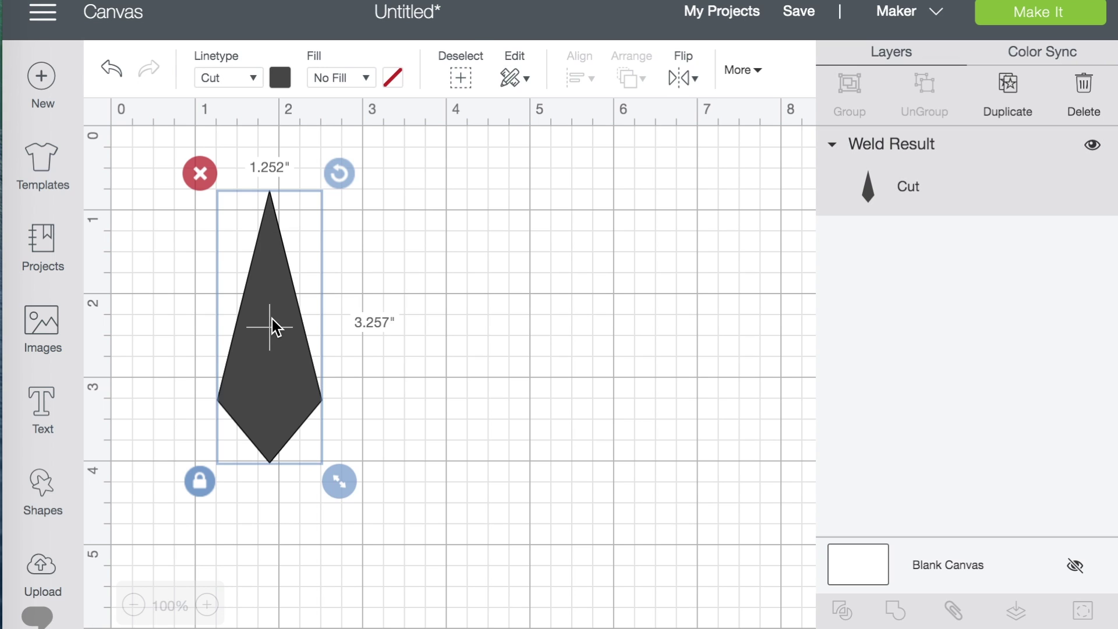
left_click(1022, 99)
left_click_drag(330, 387, 447, 346)
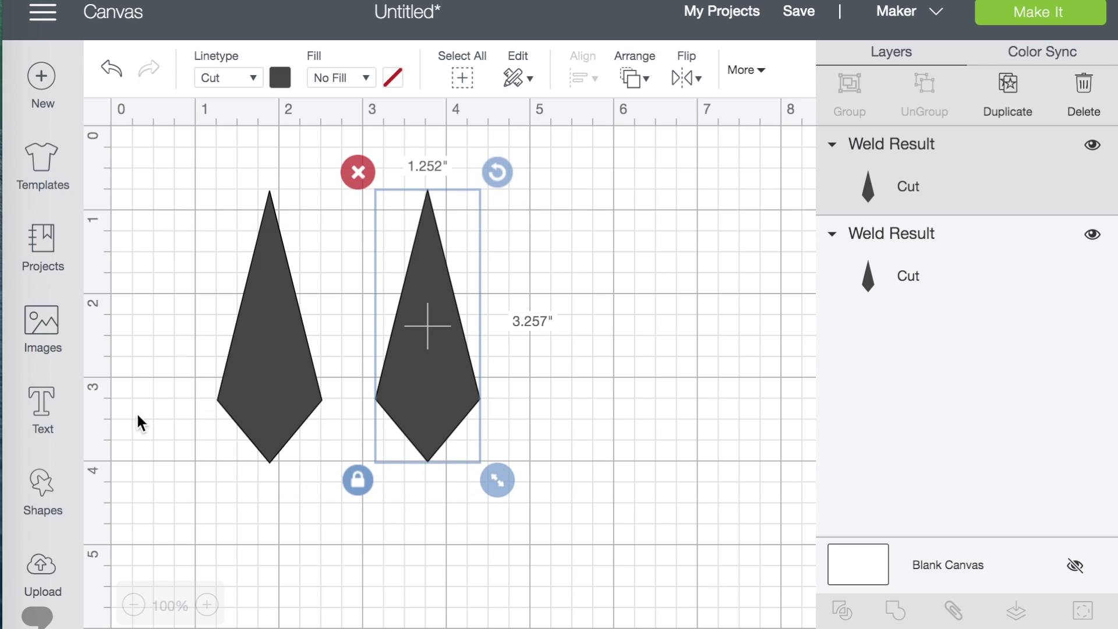
- Add a 0.903" square over the left kite's tip and select both shapes
left_click(40, 488)
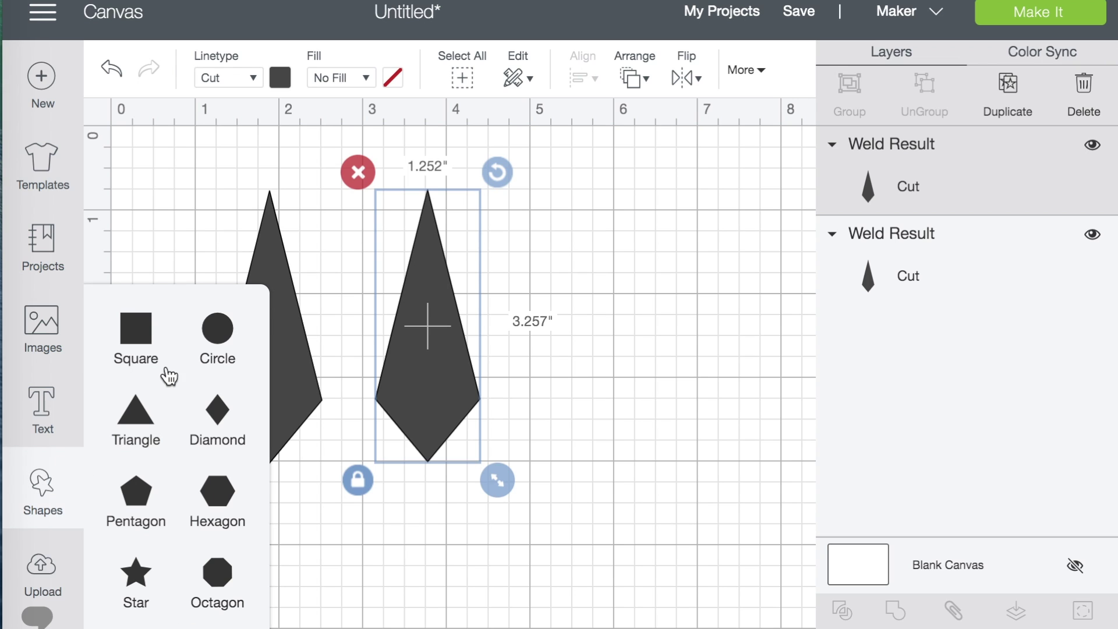
left_click(143, 345)
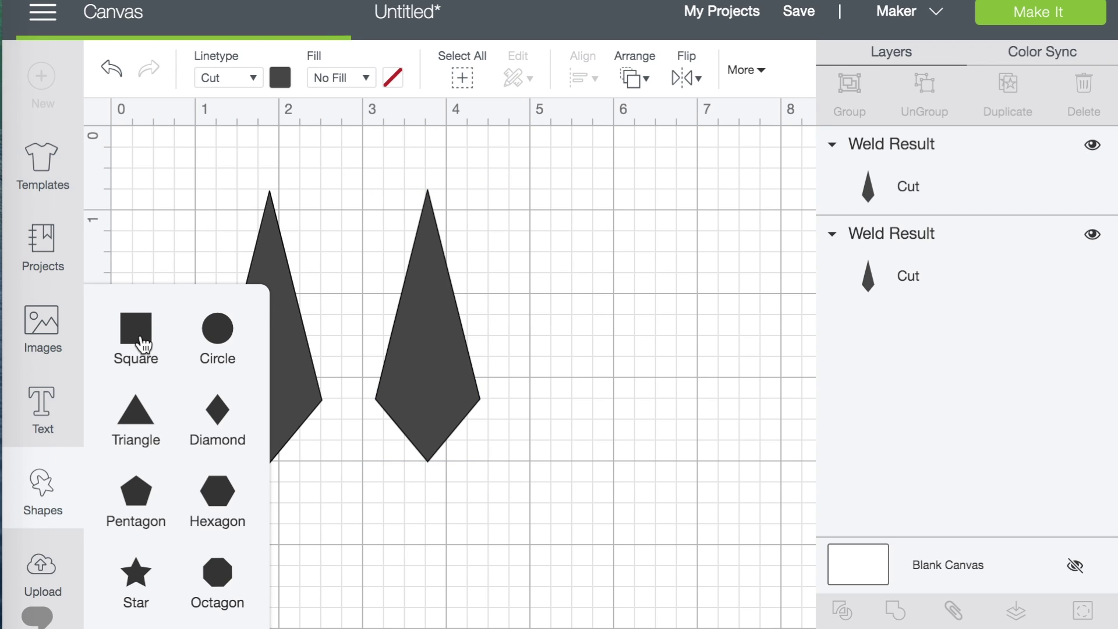
left_click_drag(514, 531, 326, 320)
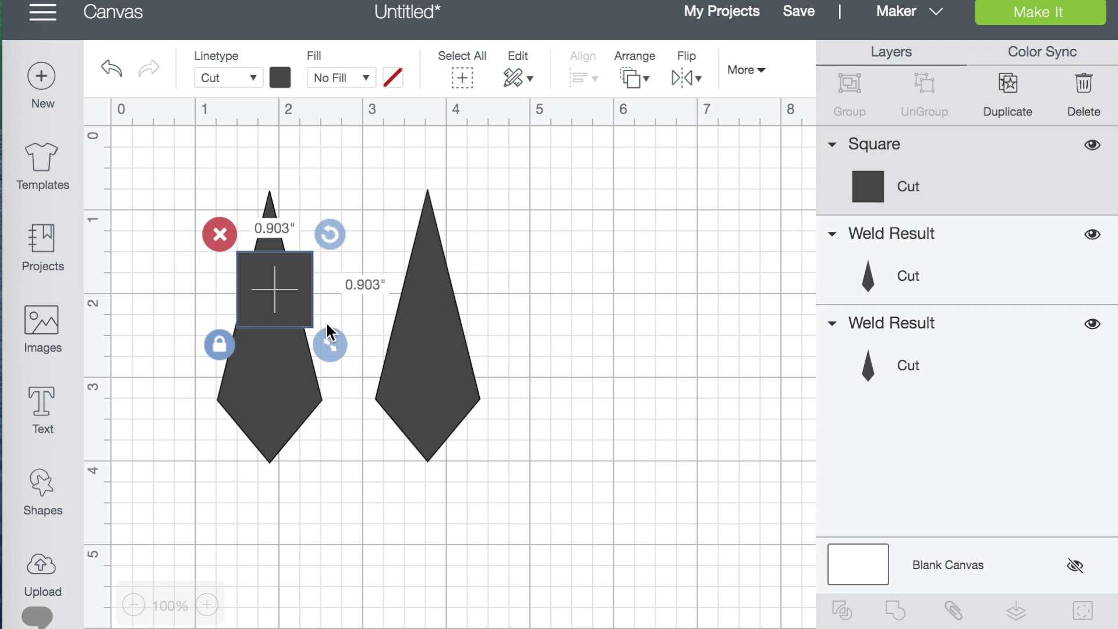
left_click_drag(288, 278, 285, 143)
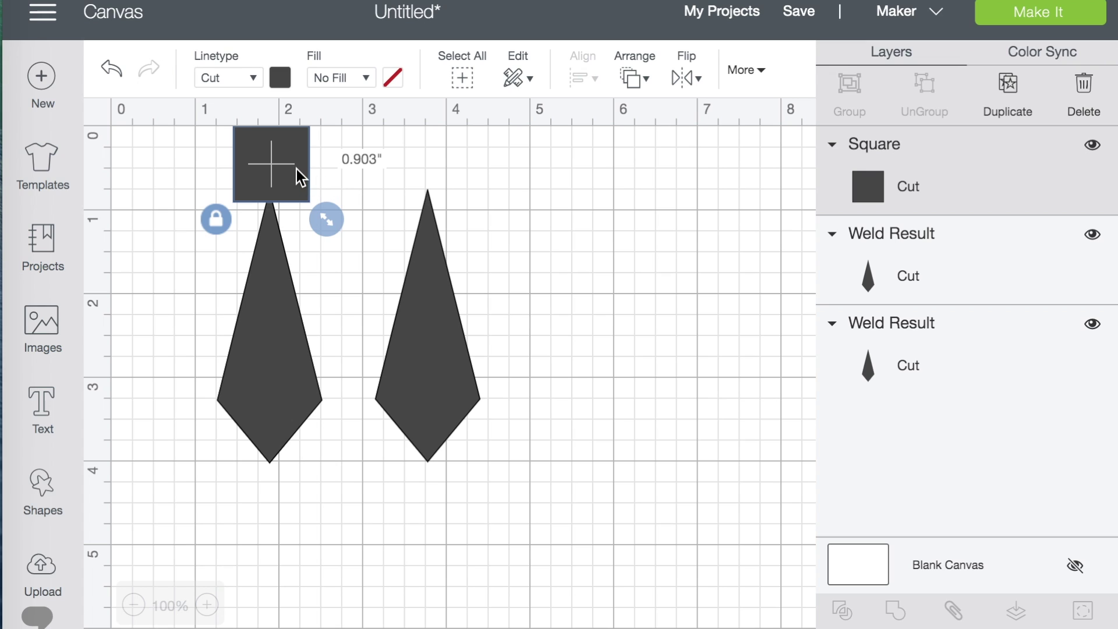
left_click_drag(295, 170, 295, 174)
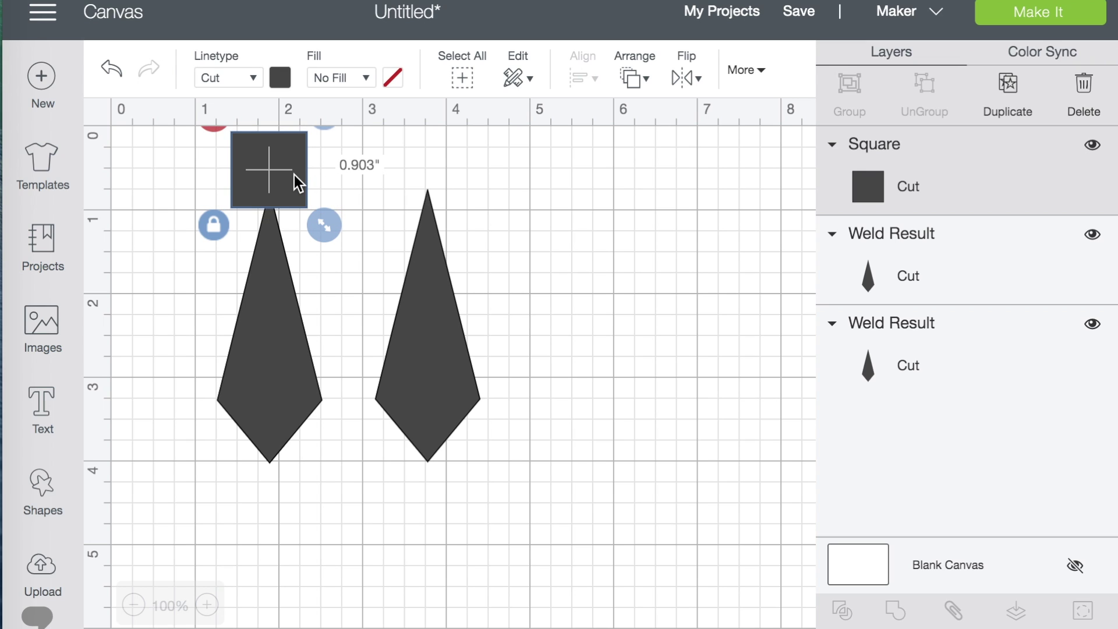
left_click(157, 307)
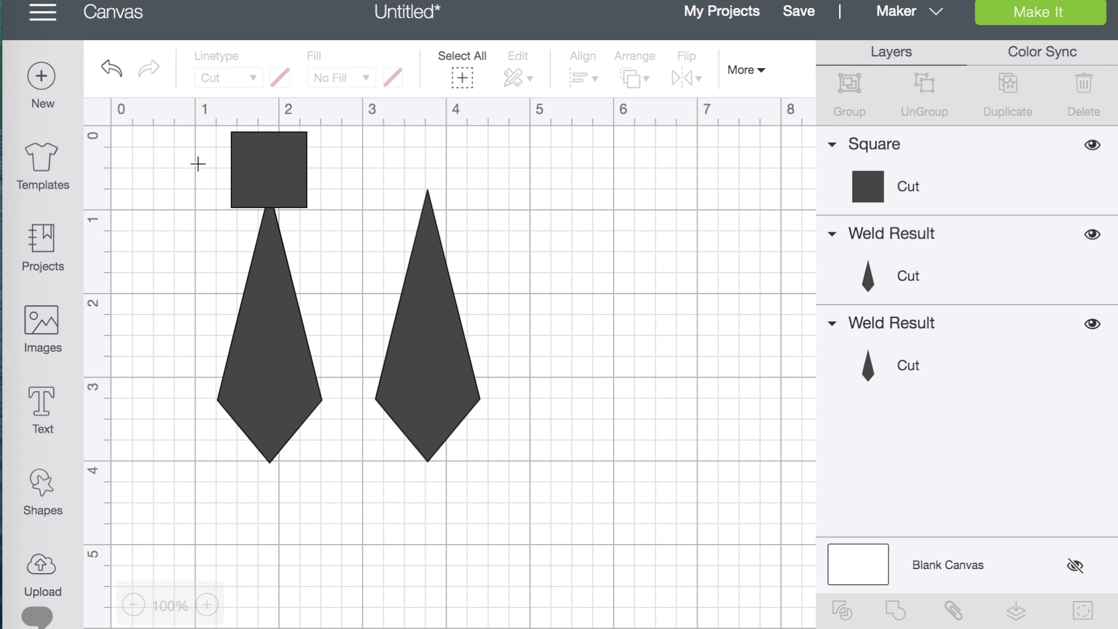
left_click_drag(193, 160, 285, 225)
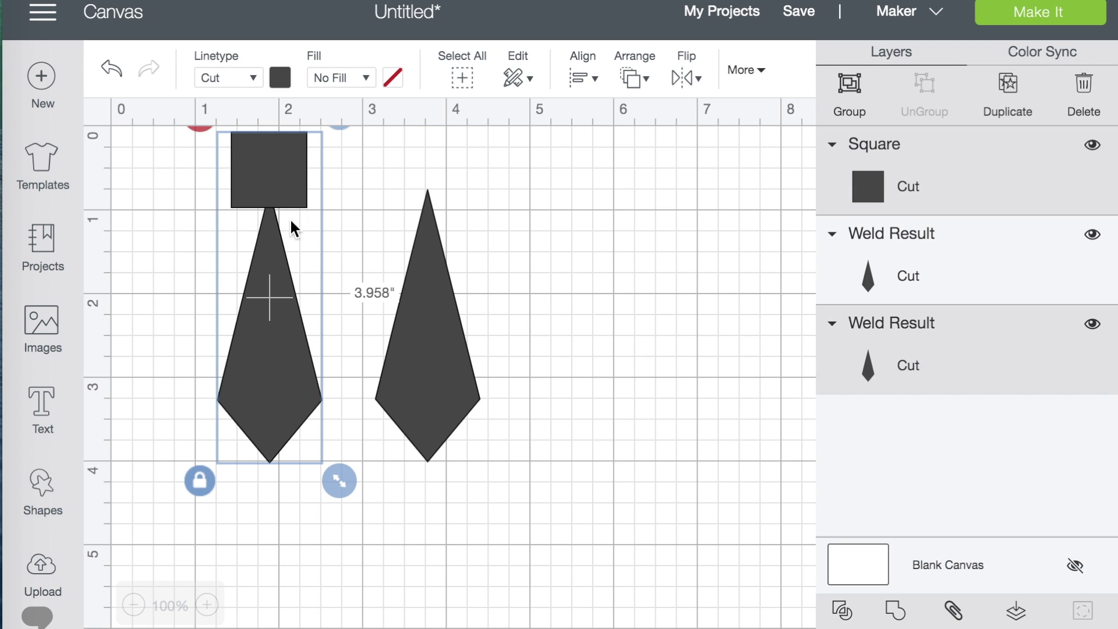
- Slice the left kite with the square and delete the leftover square and tip pieces
left_click(843, 613)
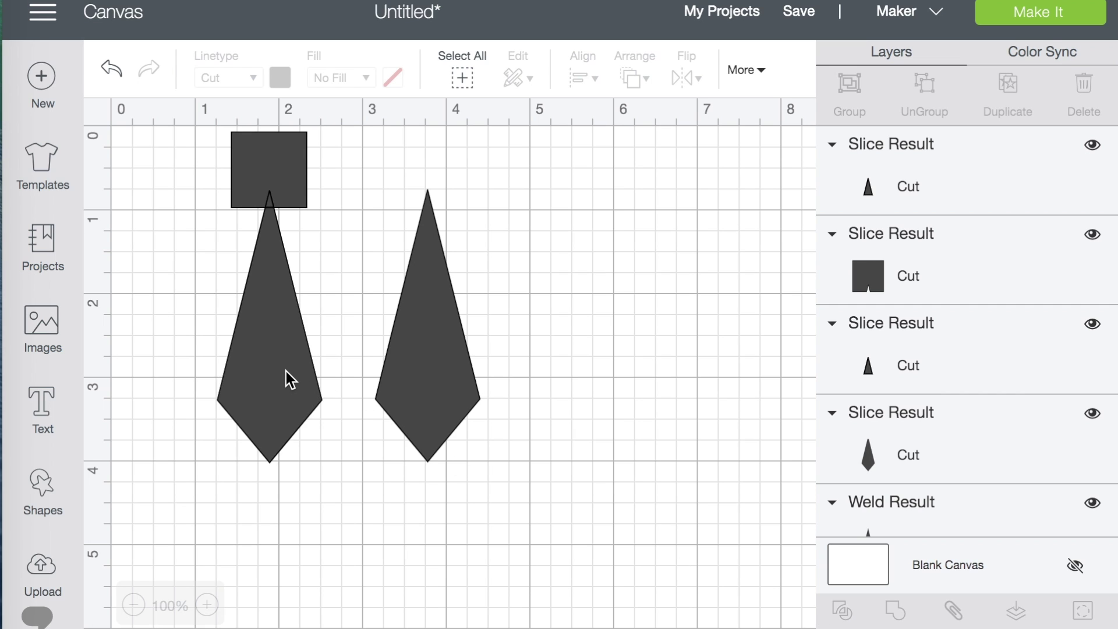
left_click_drag(285, 371, 280, 430)
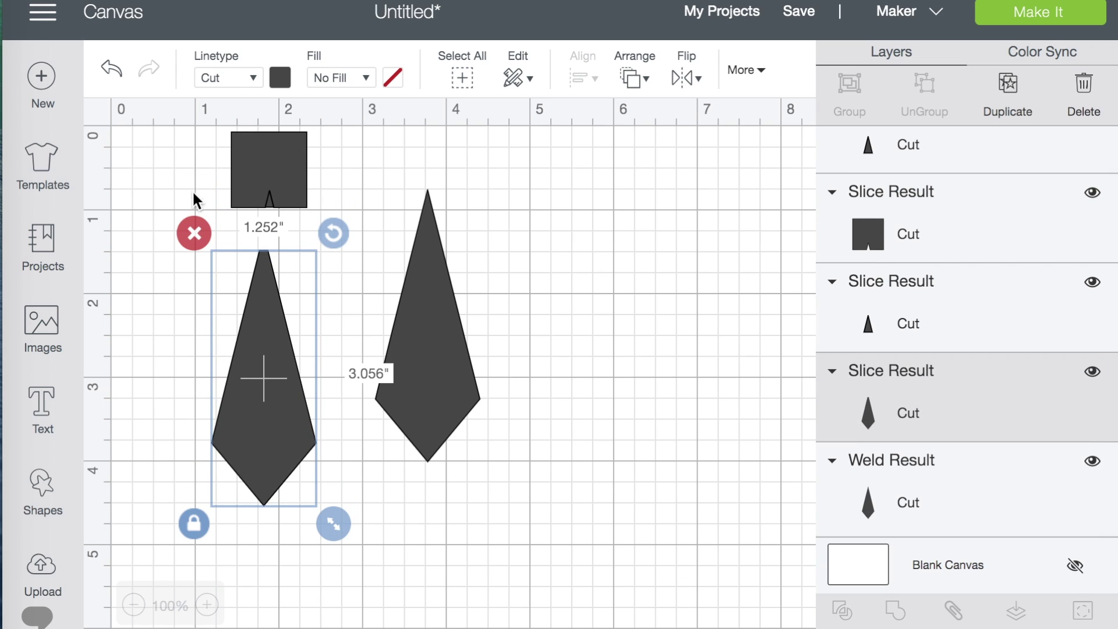
left_click(190, 144)
left_click_drag(208, 134, 338, 219)
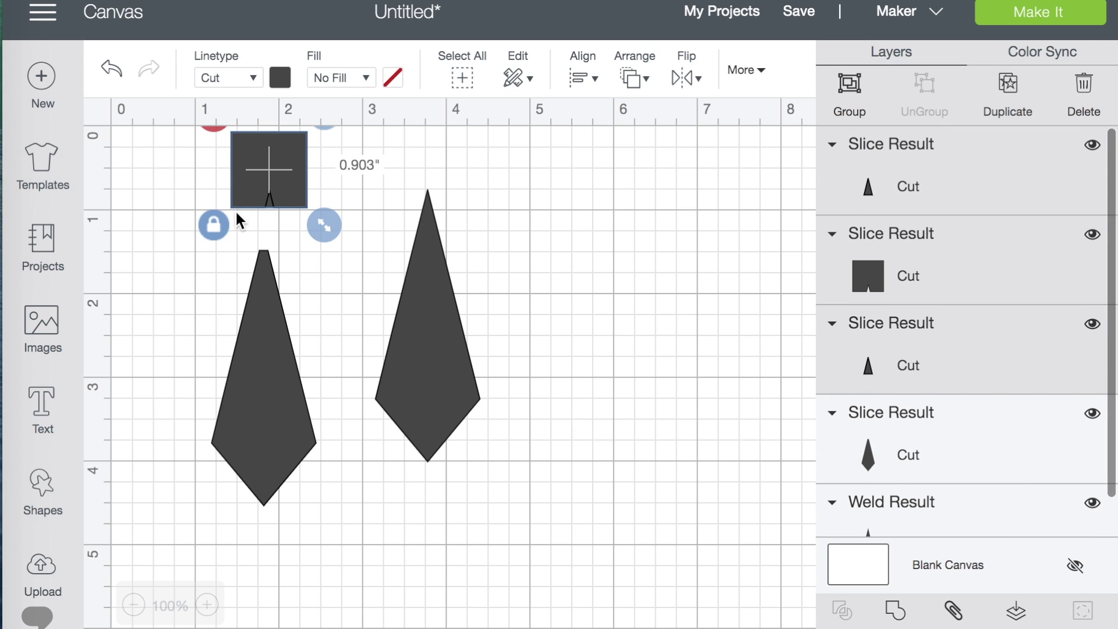
left_click(213, 127)
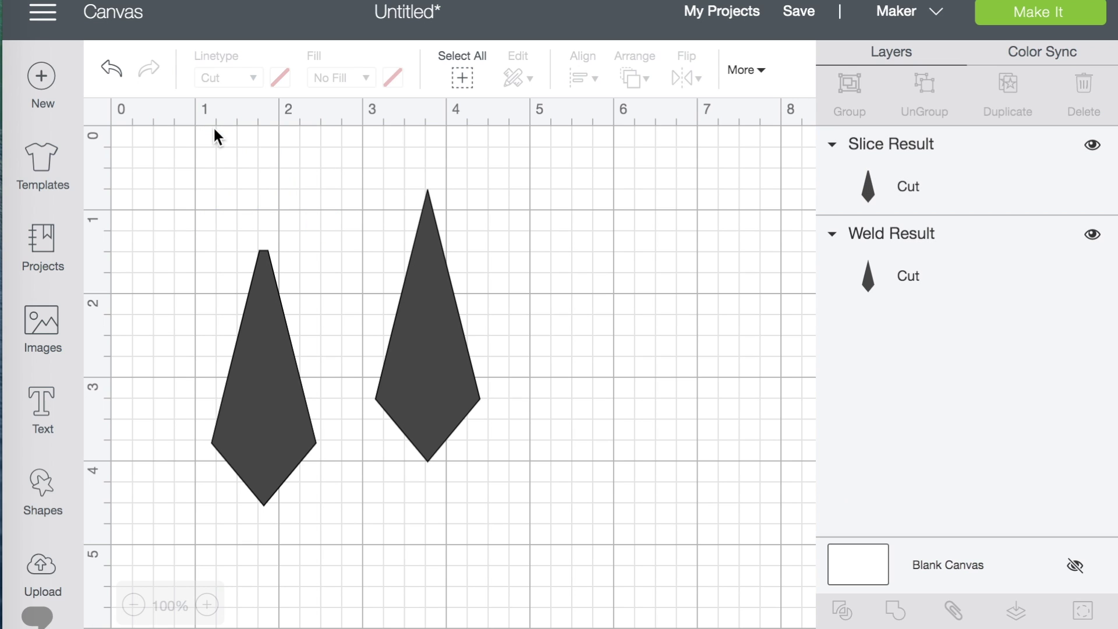
- Move the trimmed kite back up and raise the right kite slightly
left_click_drag(282, 386, 274, 314)
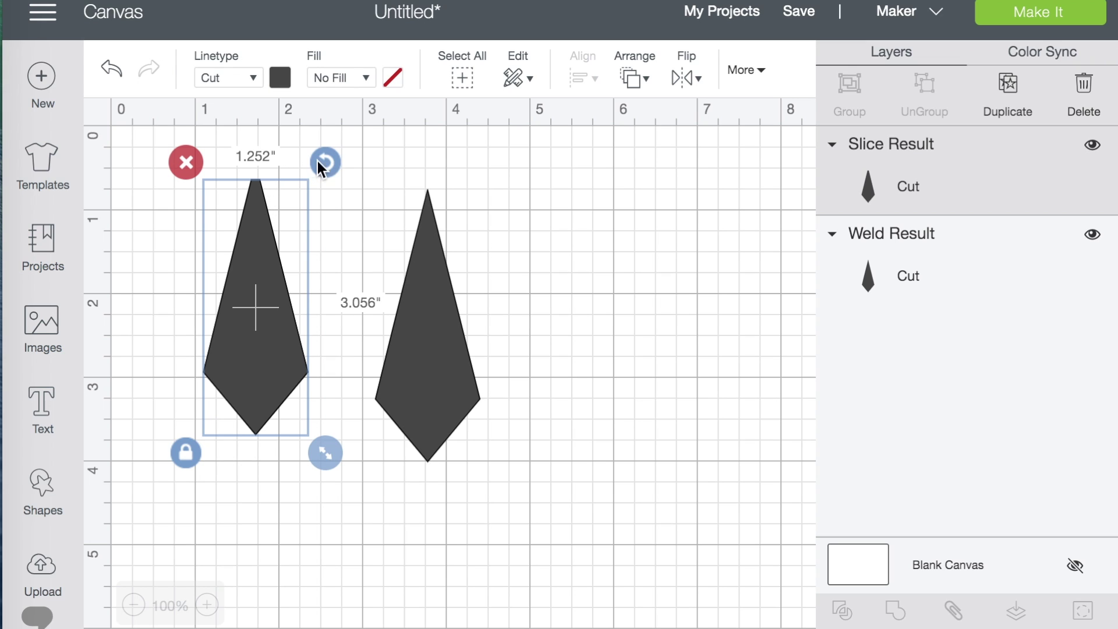
left_click(351, 198)
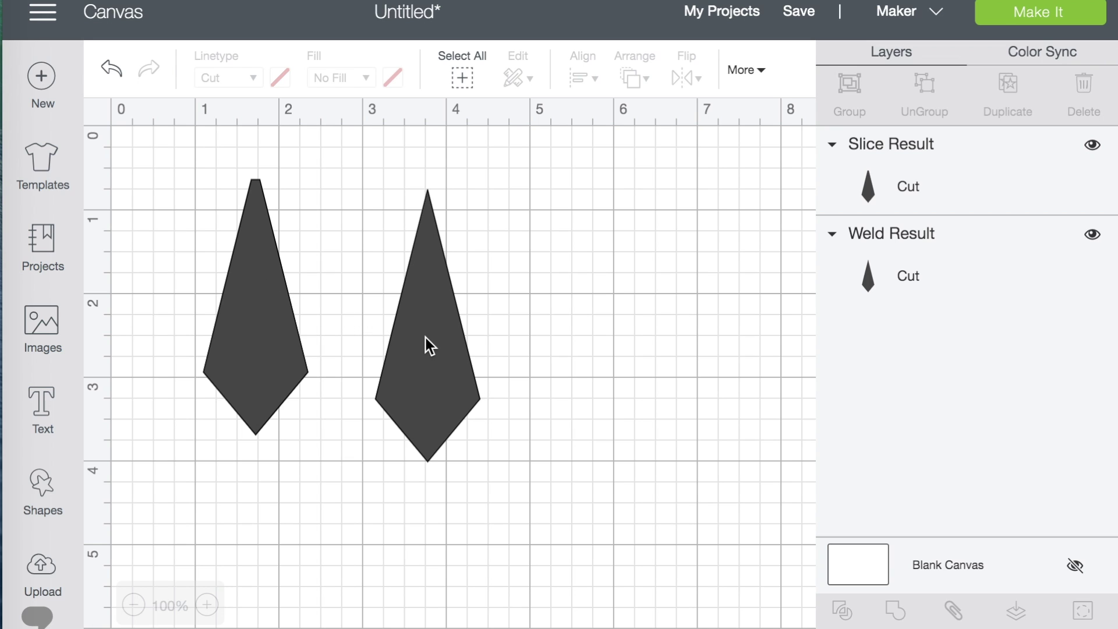
left_click_drag(425, 338, 424, 313)
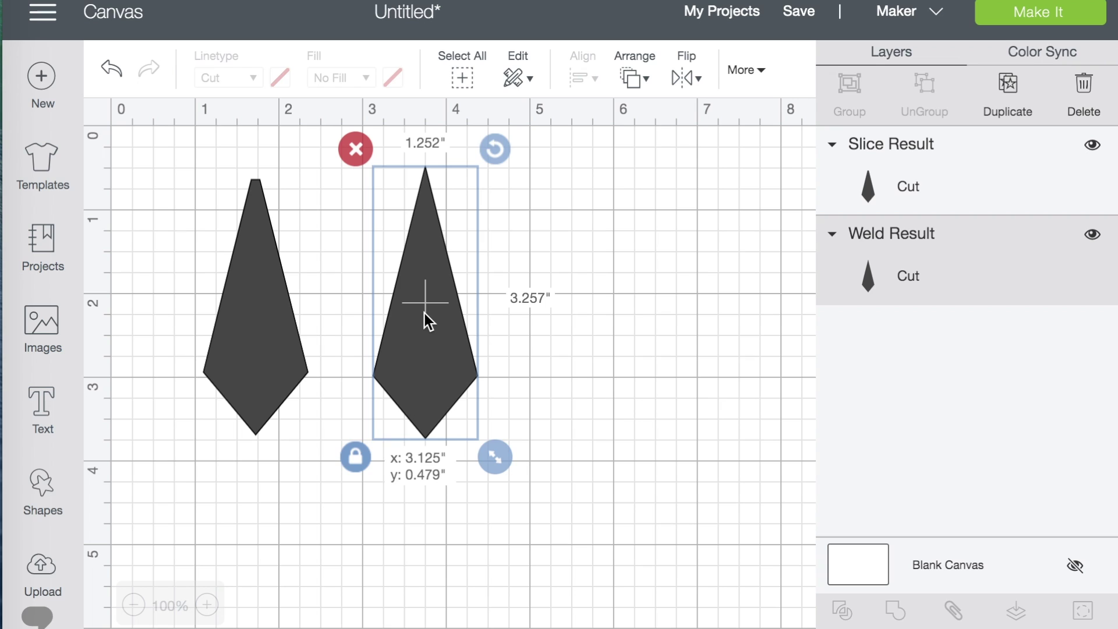
- Add a circle to the canvas, shrink it, and color it red
left_click(43, 491)
left_click(215, 338)
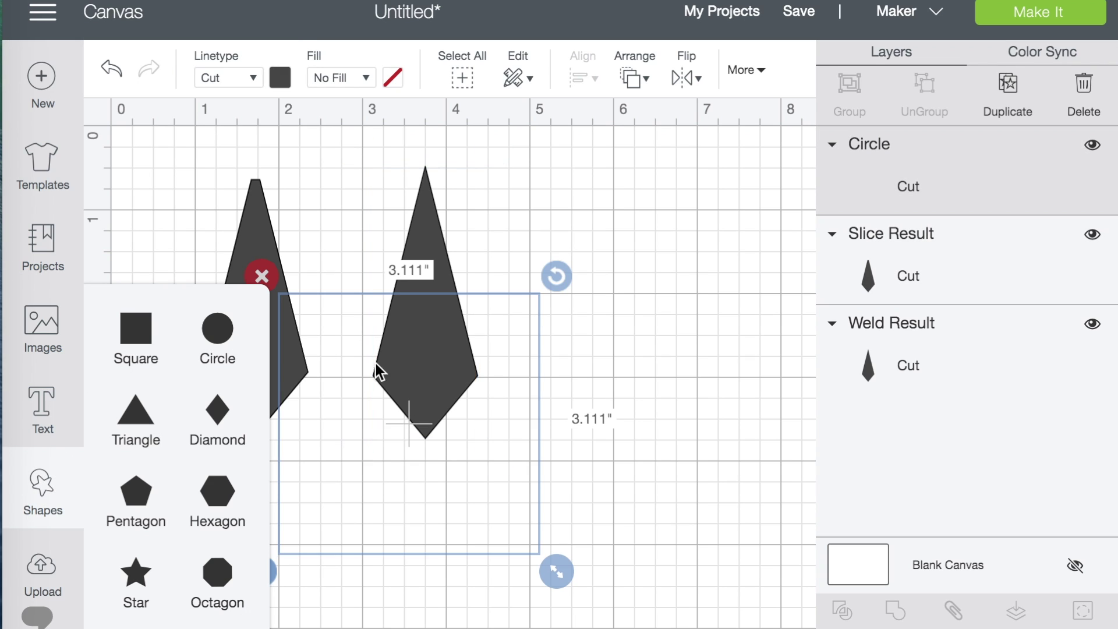
left_click_drag(563, 571, 410, 403)
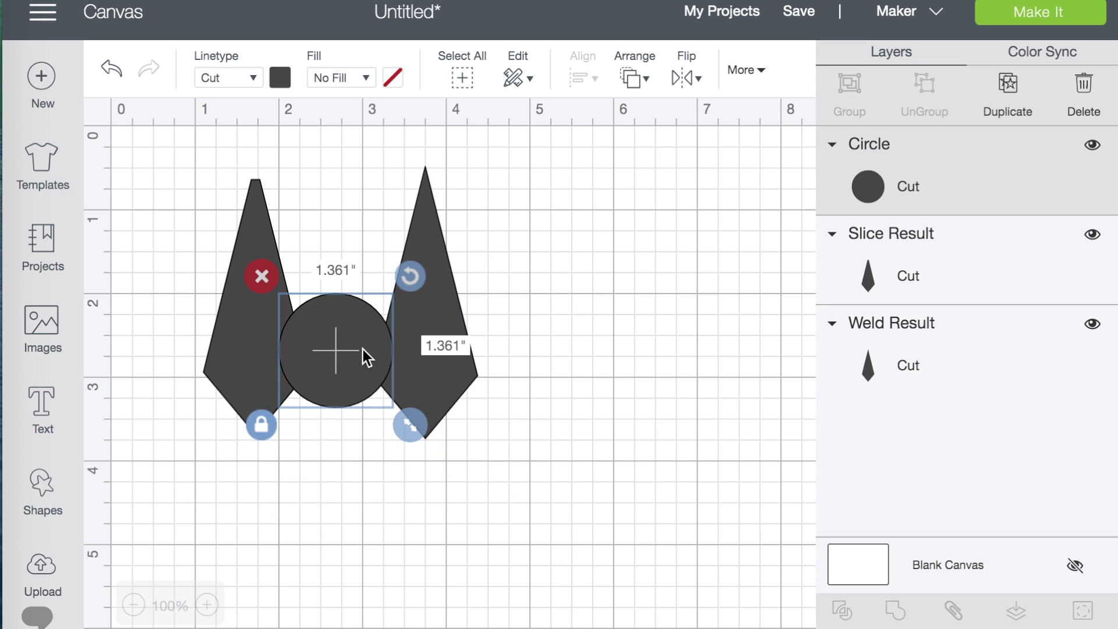
left_click(285, 75)
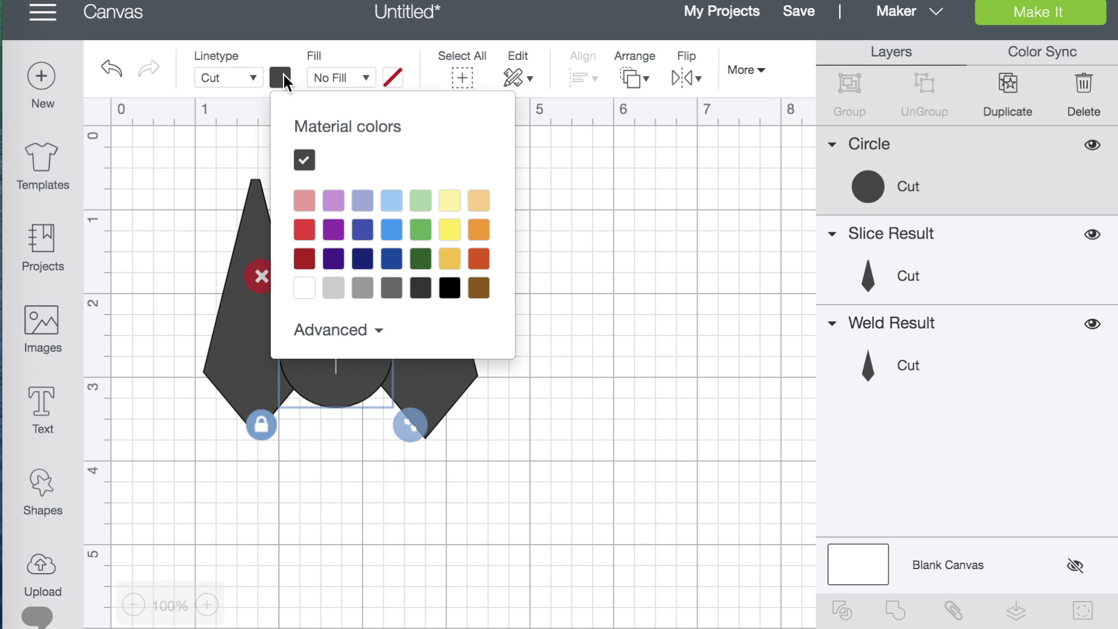
left_click(310, 232)
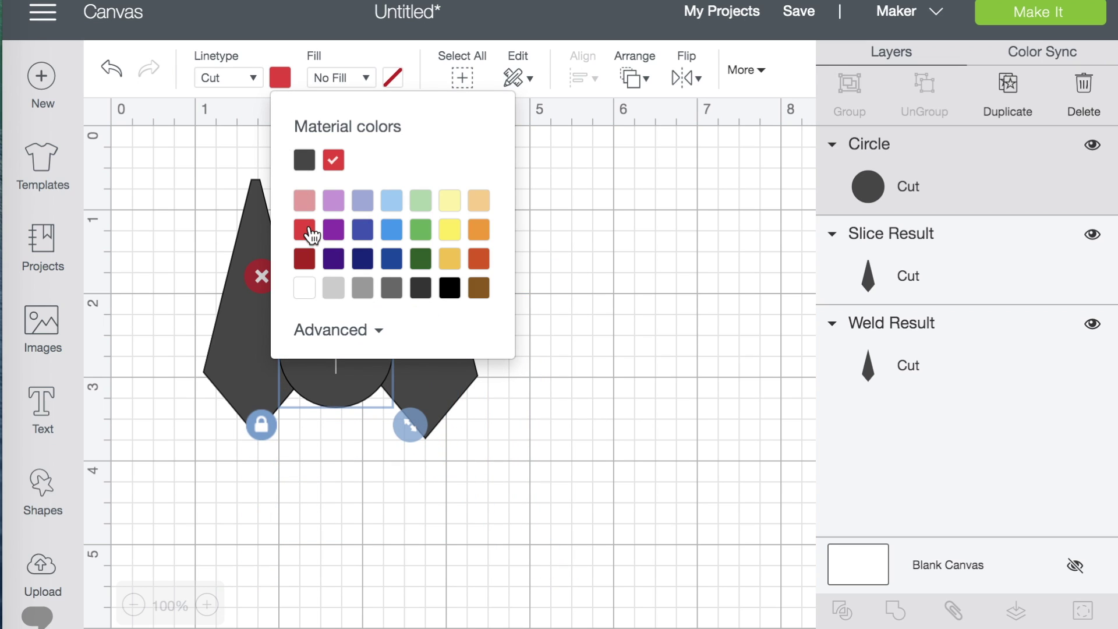
left_click(358, 510)
- Shrink the red circle to 0.111" and place it at the right kite's tip
left_click_drag(350, 345, 431, 231)
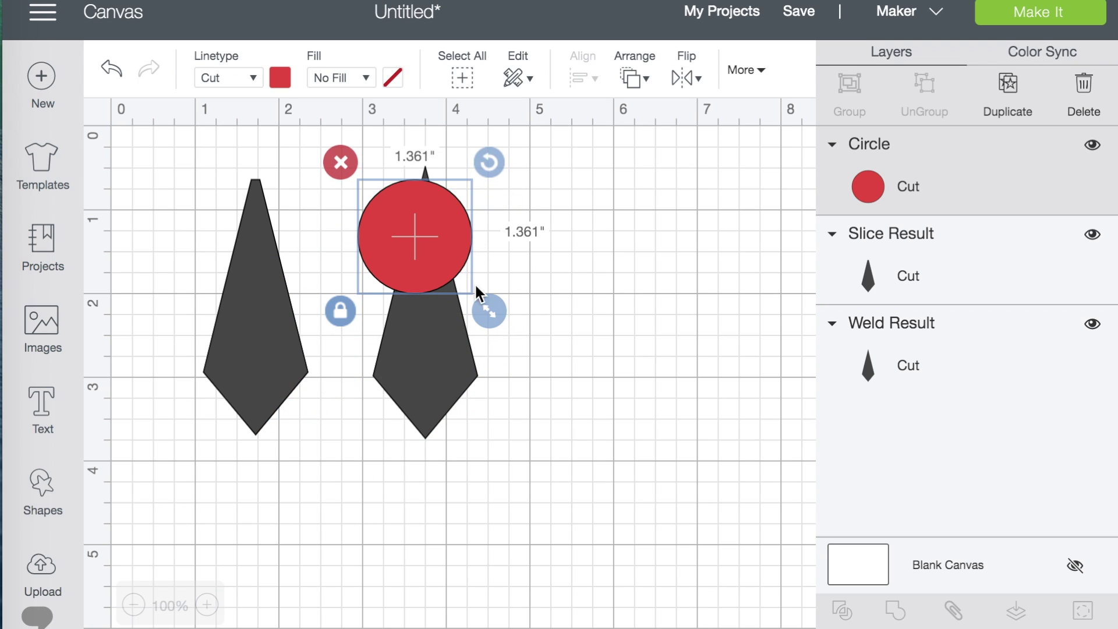
left_click_drag(490, 311, 399, 220)
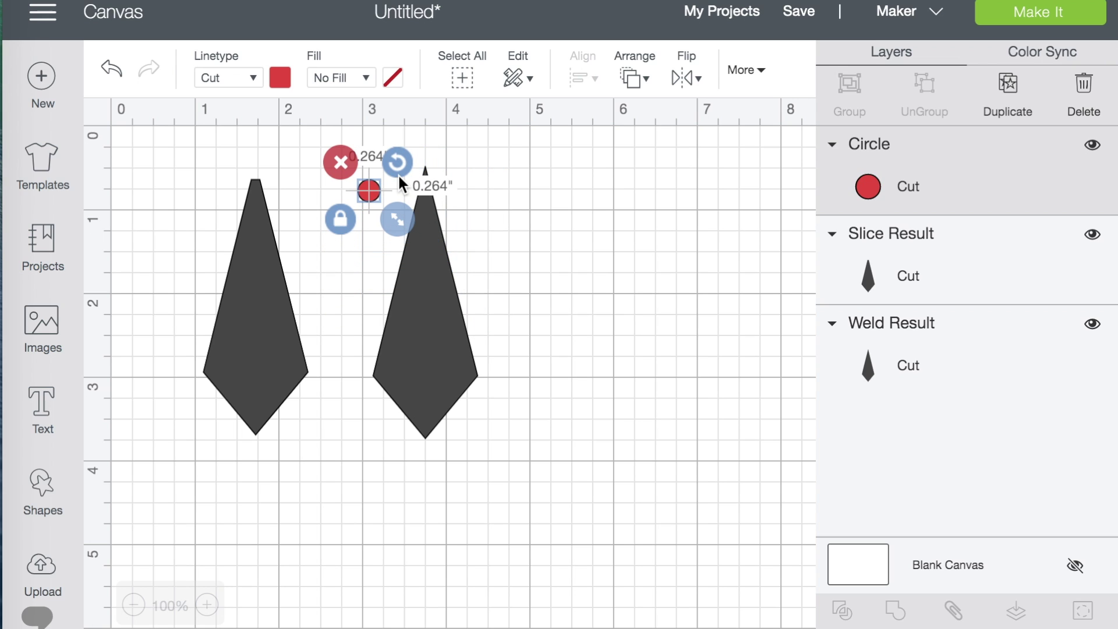
left_click(208, 603)
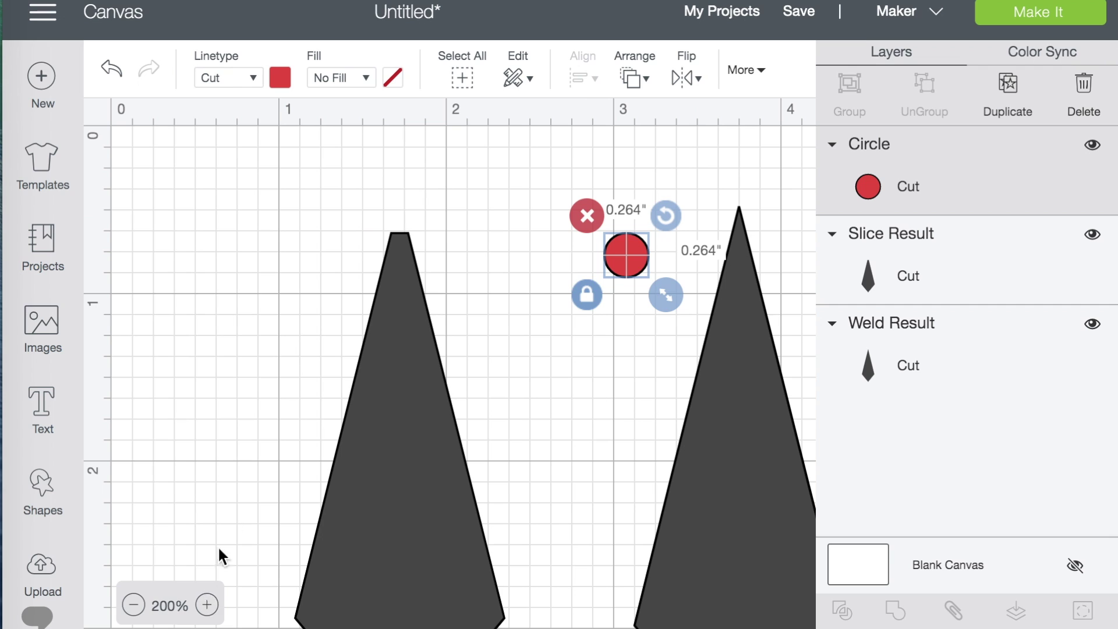
scroll(299, 428, "right", 10)
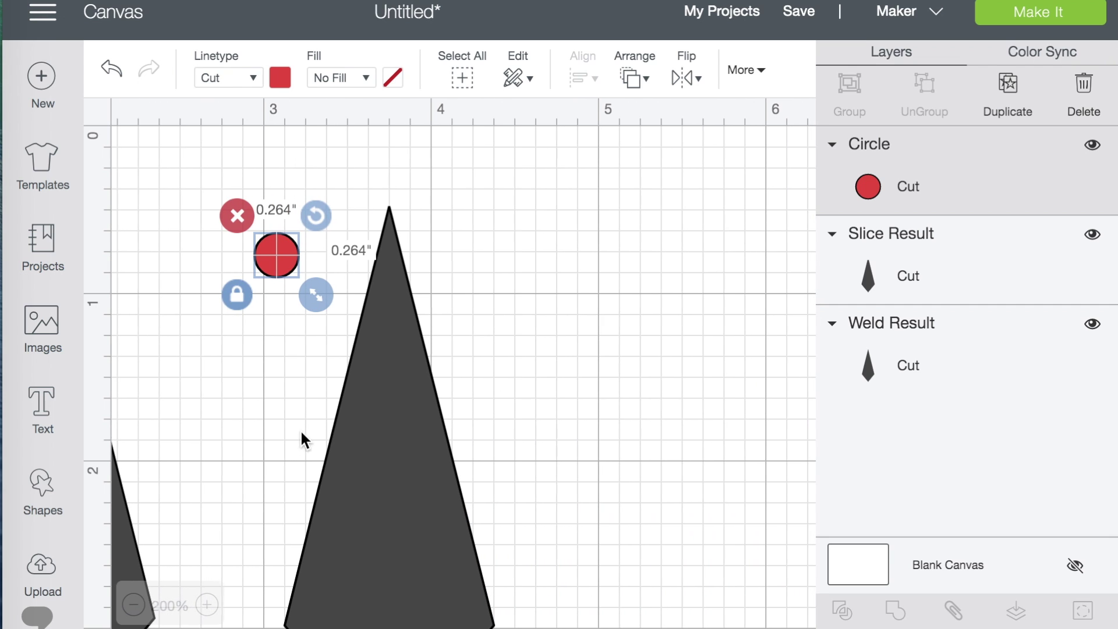
left_click_drag(302, 296, 316, 234)
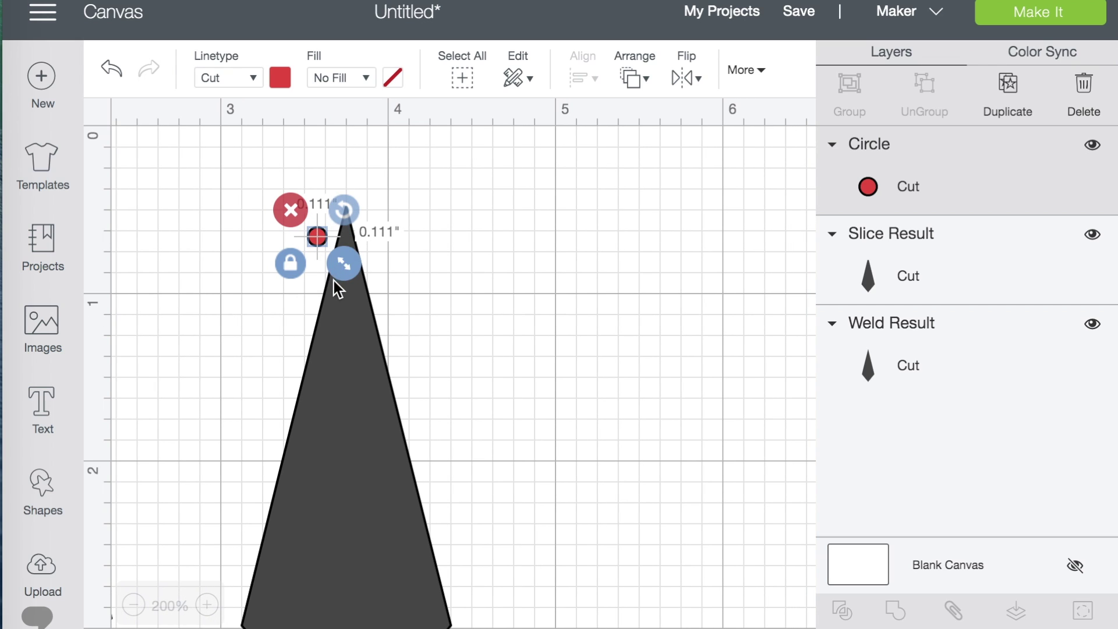
left_click_drag(317, 230, 345, 235)
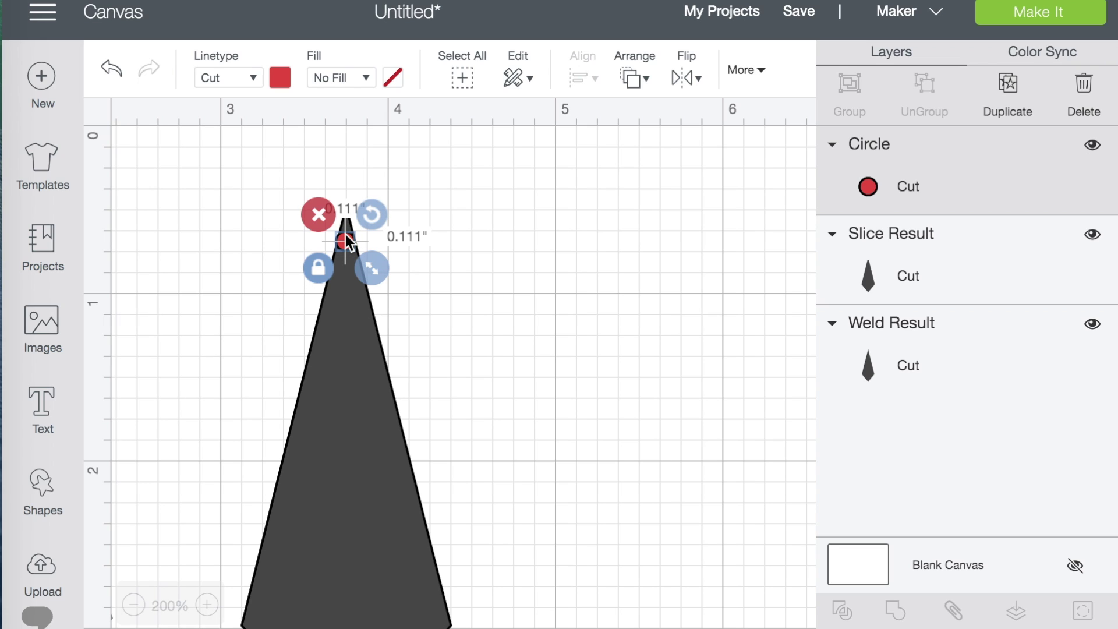
left_click(508, 230)
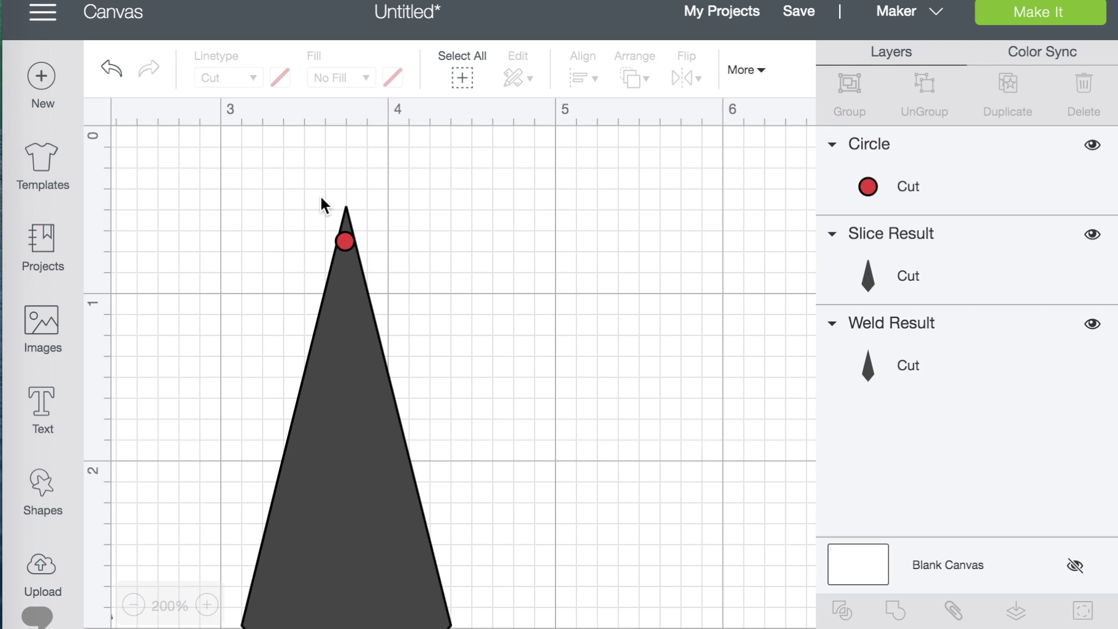
- Center the red circle horizontally on the right kite
left_click_drag(312, 194, 400, 259)
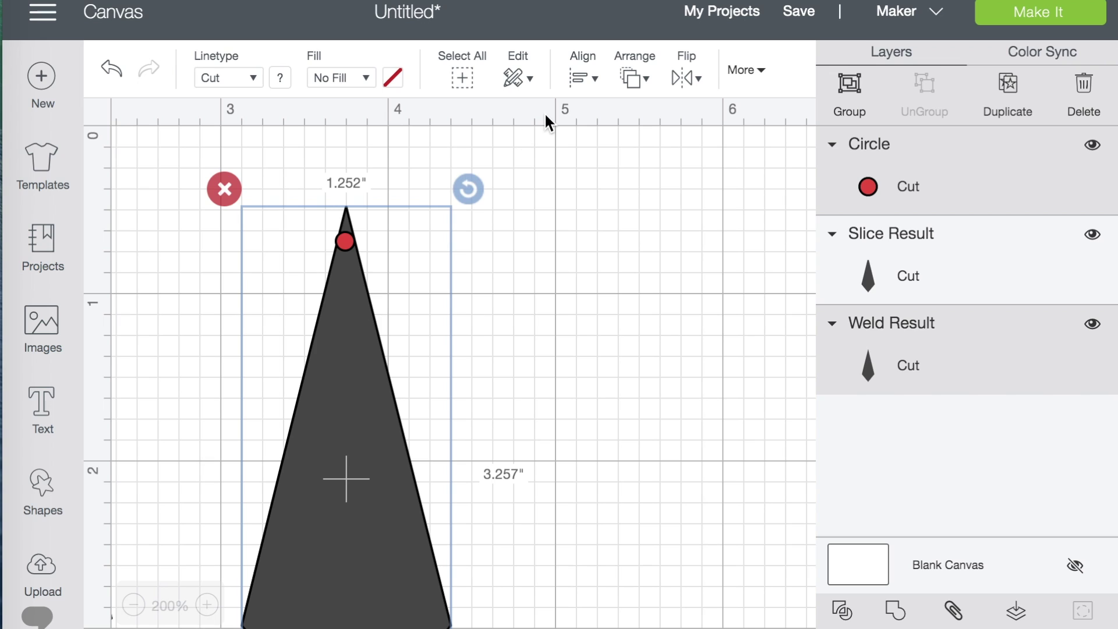
left_click(582, 78)
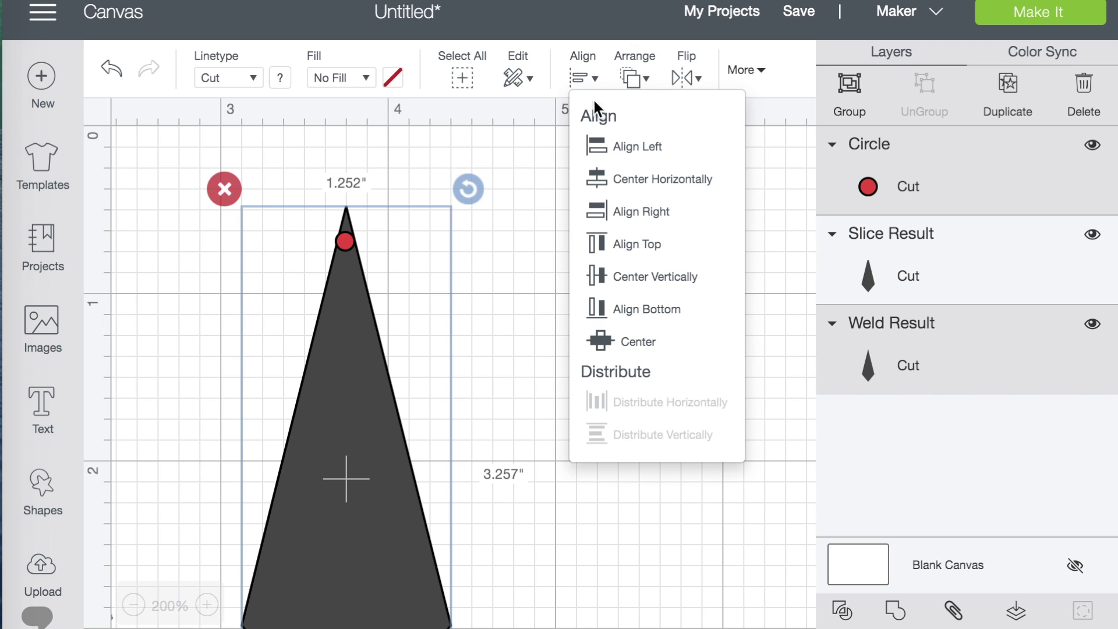
left_click(625, 178)
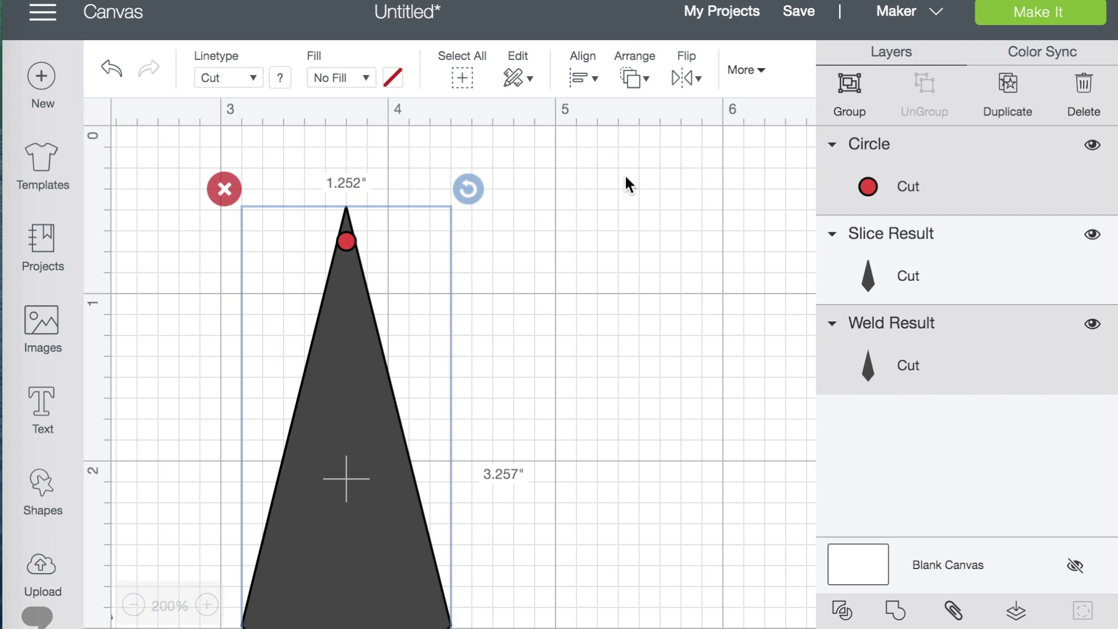
left_click(613, 223)
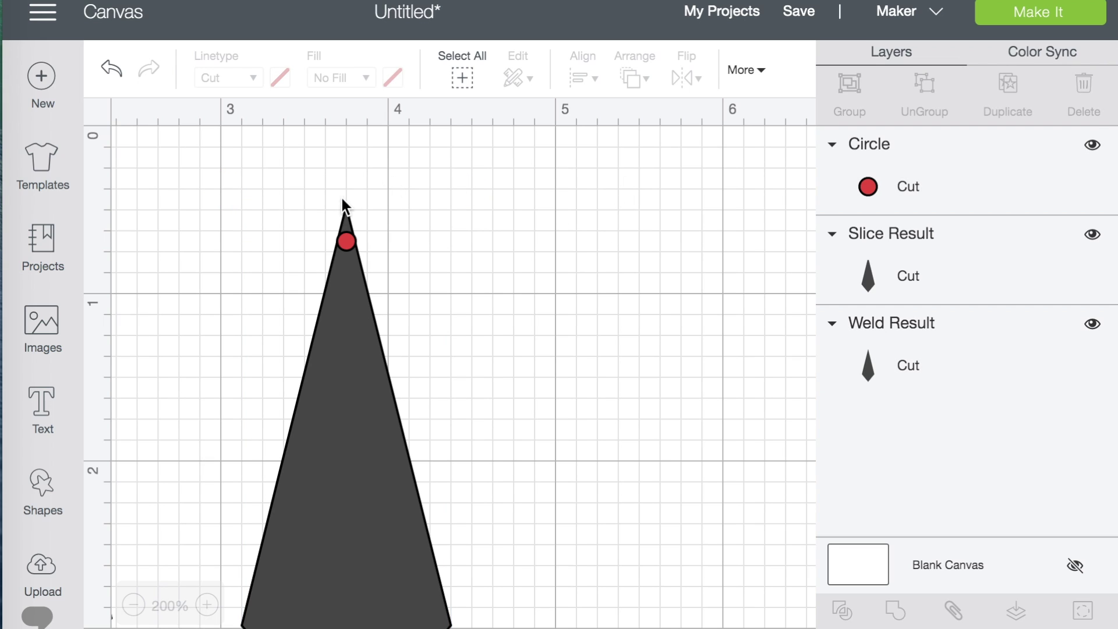
- Slice the circle out of the triangle tip, toggle the circle pieces' visibility, then undo
left_click_drag(319, 193, 391, 276)
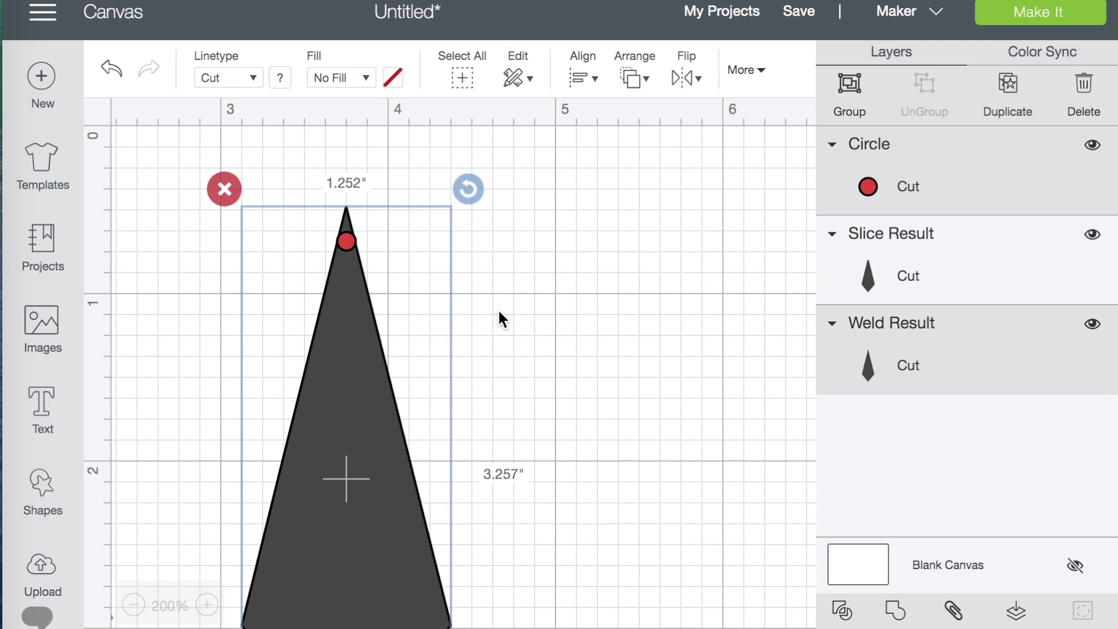
left_click(842, 611)
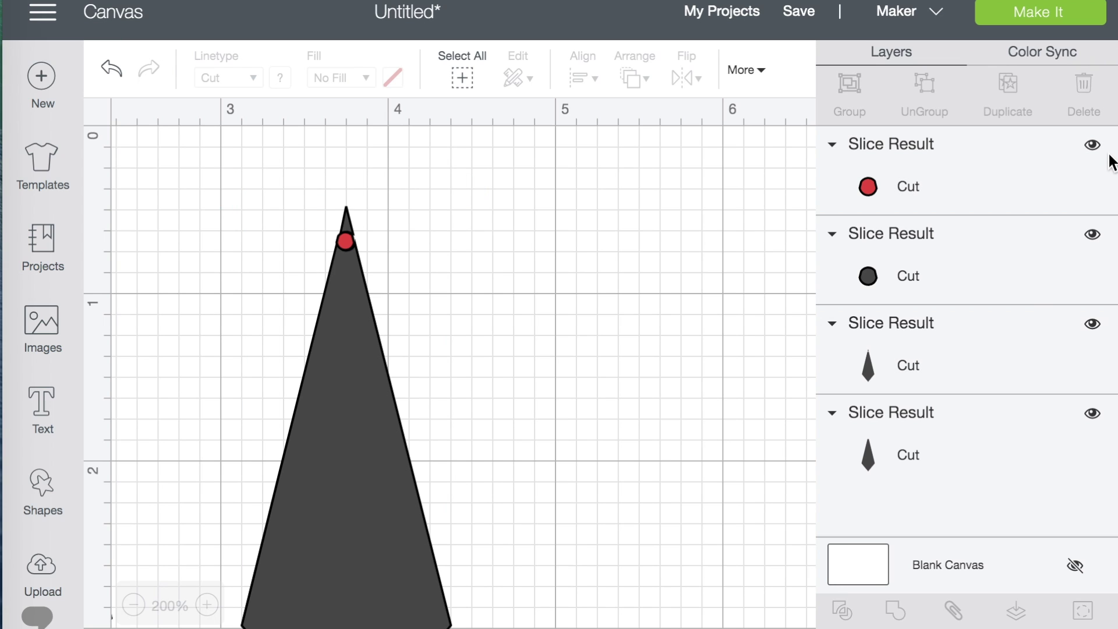
left_click(1093, 147)
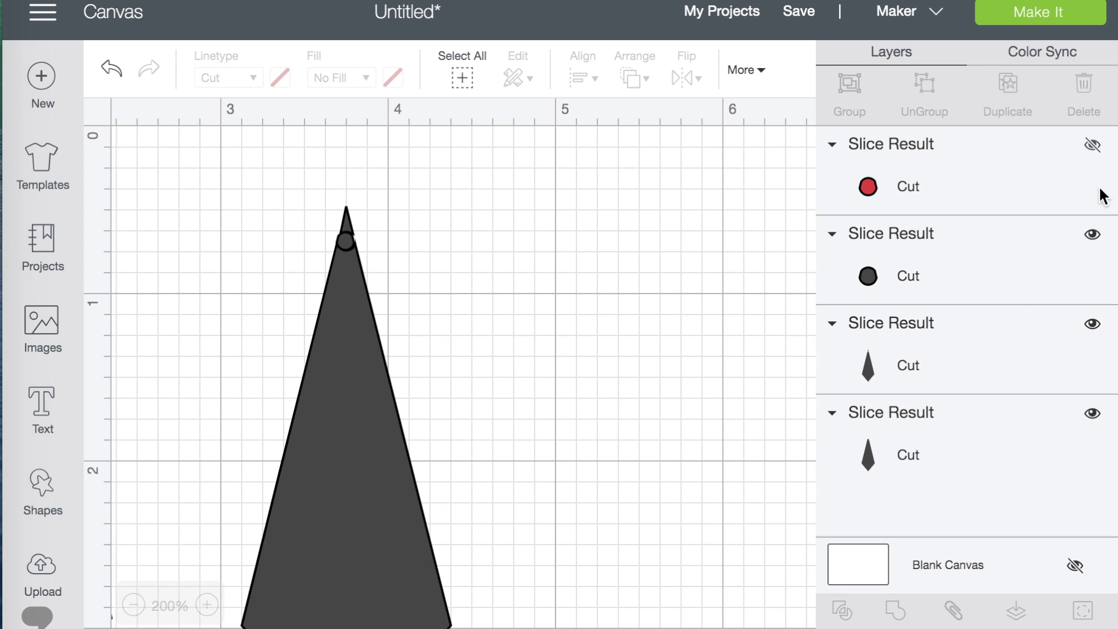
left_click(1093, 235)
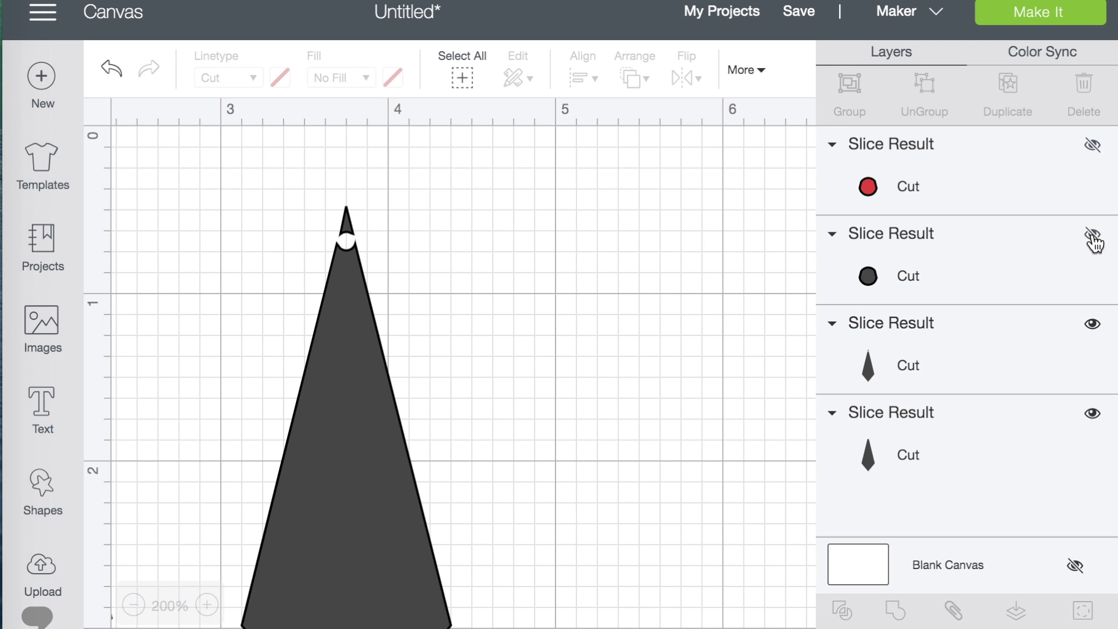
left_click(1092, 238)
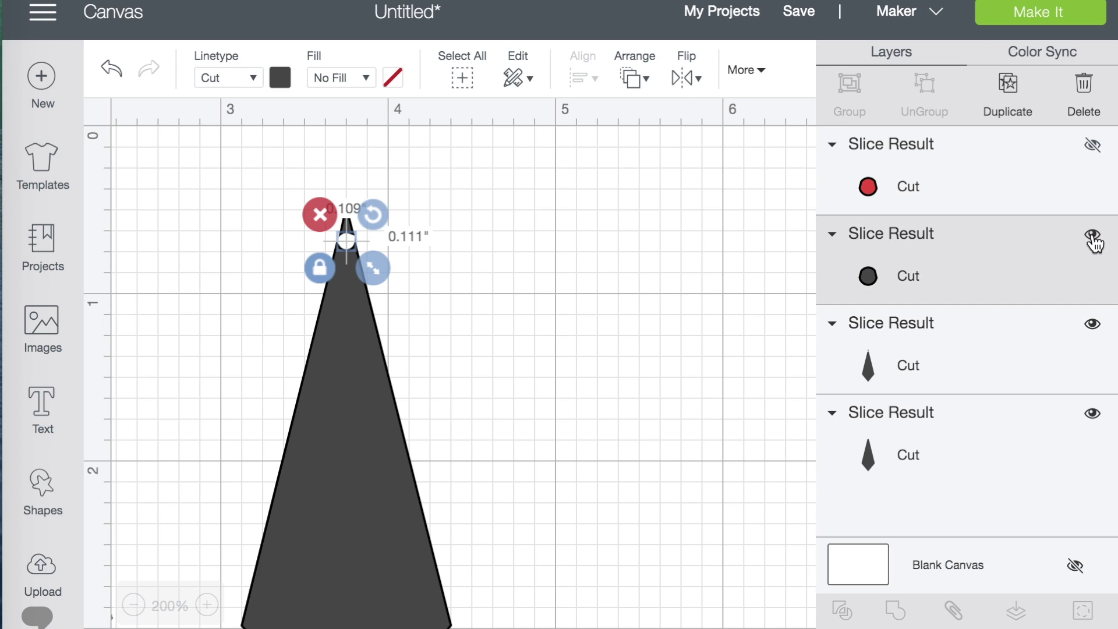
left_click(796, 357)
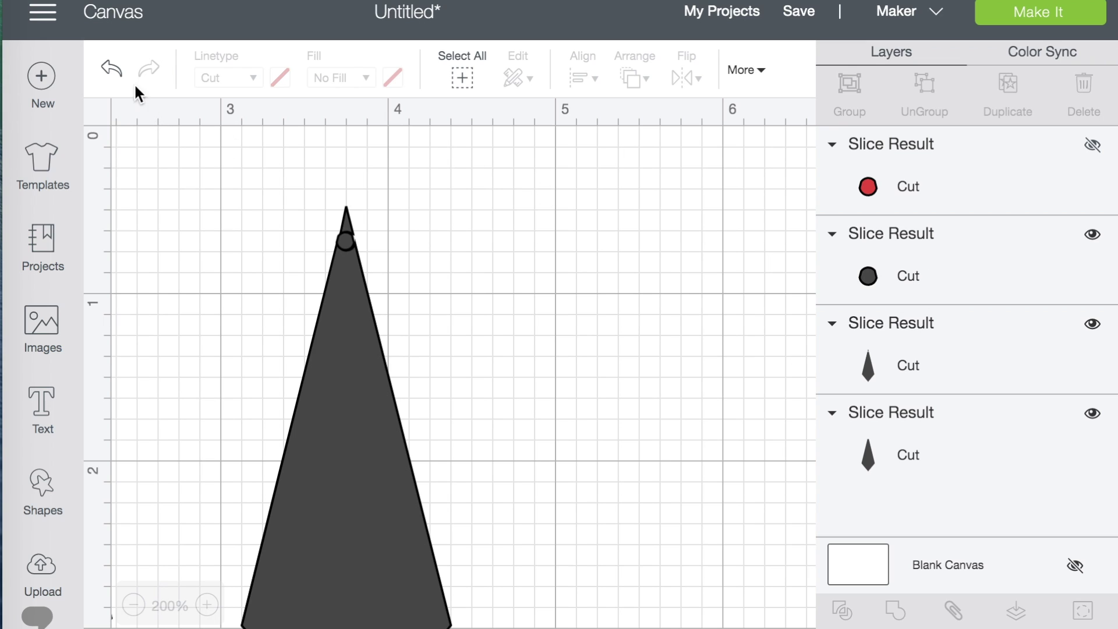
left_click(112, 70)
- Undo back to before the slice and nudge the red circle into place
left_click(113, 72)
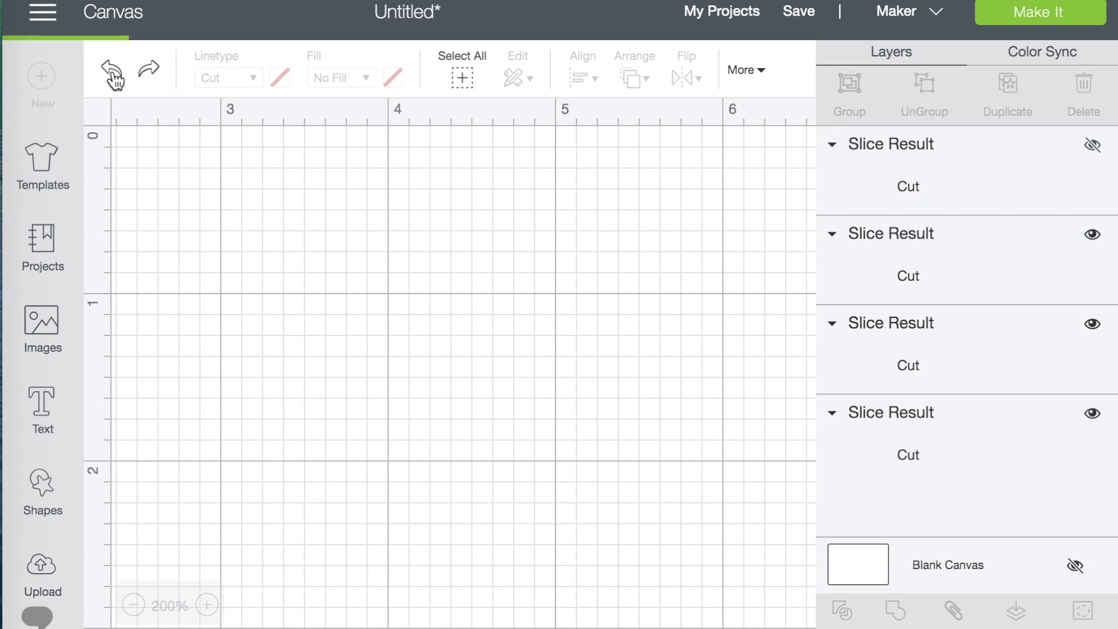
left_click(112, 72)
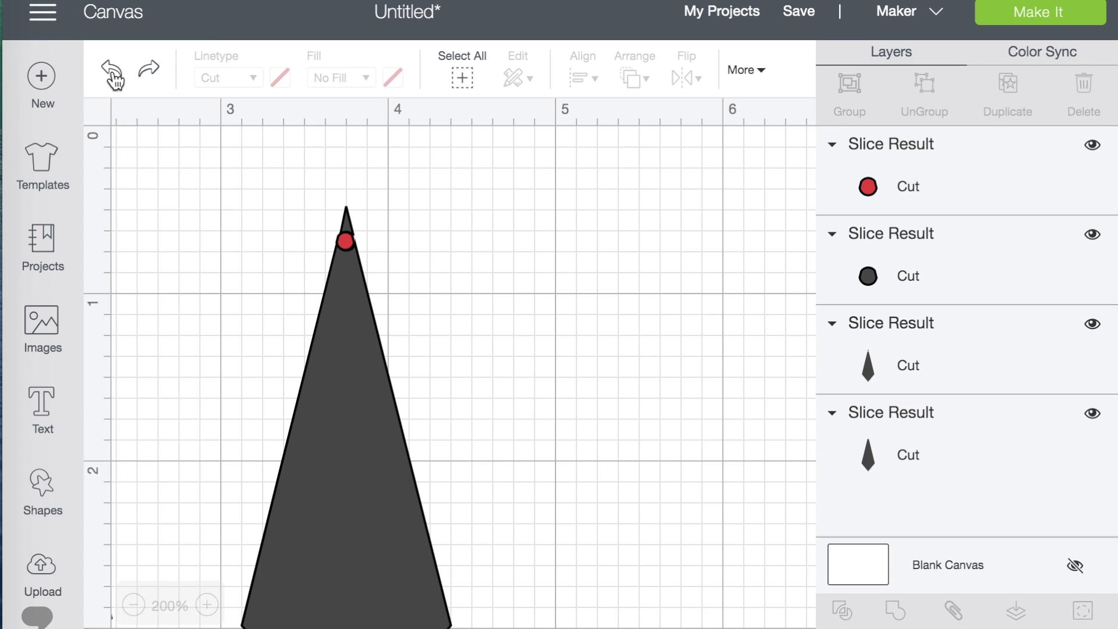
left_click(112, 72)
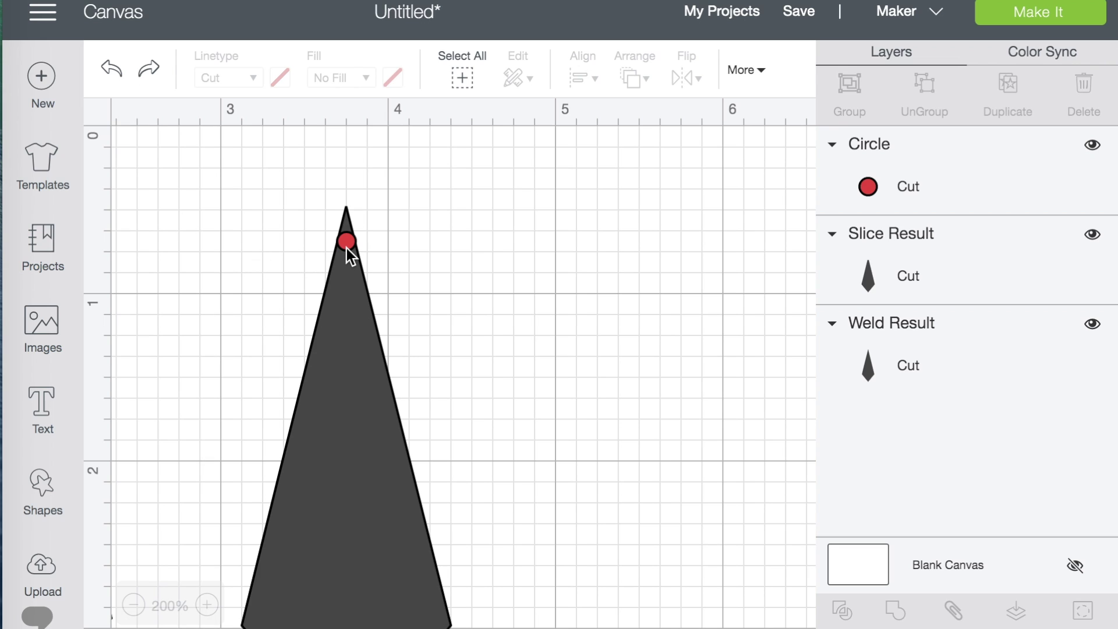
left_click(347, 244)
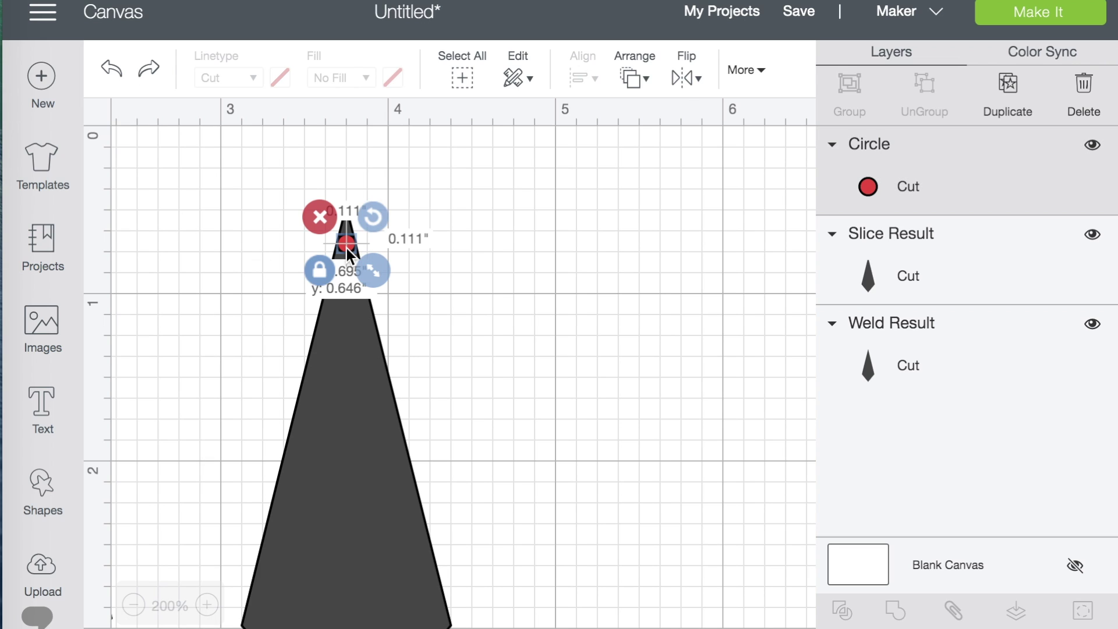
left_click_drag(347, 248, 348, 247)
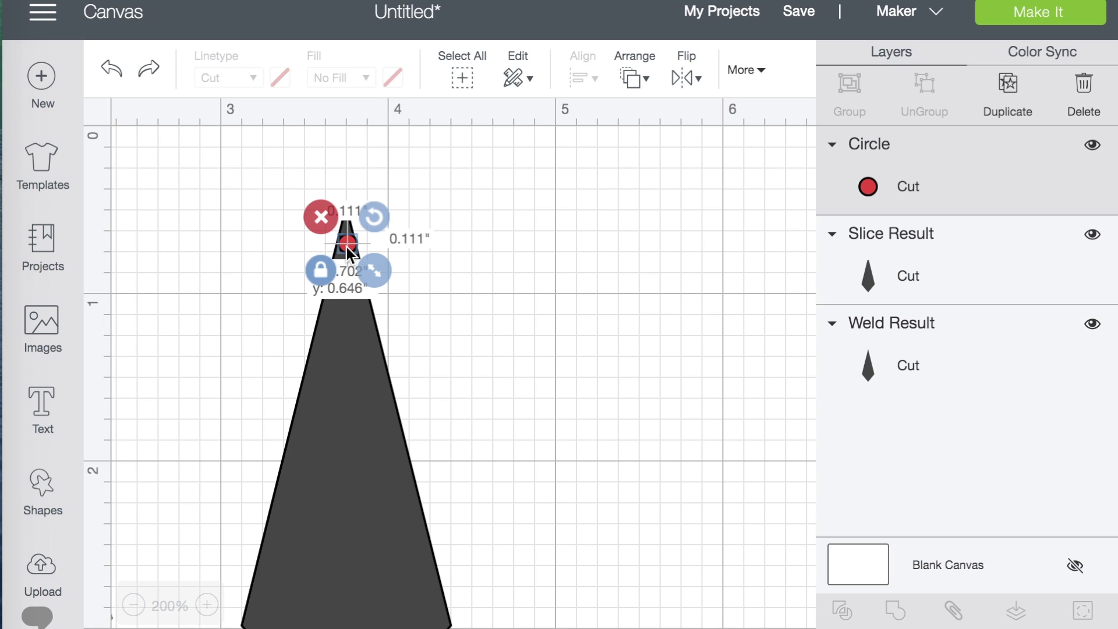
left_click_drag(347, 246, 344, 248)
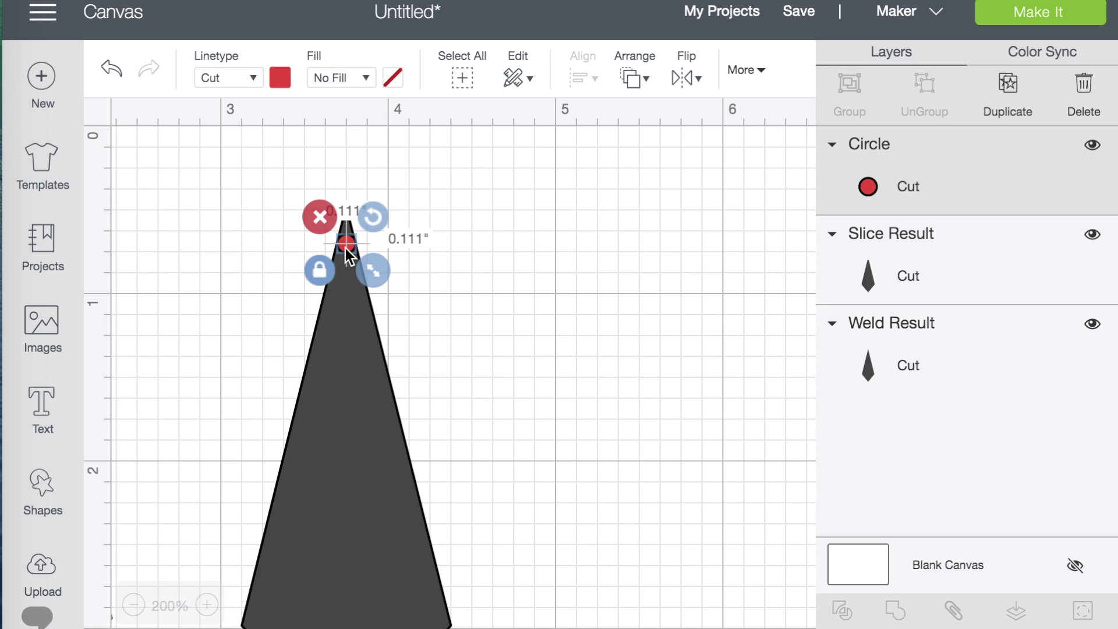
left_click(477, 234)
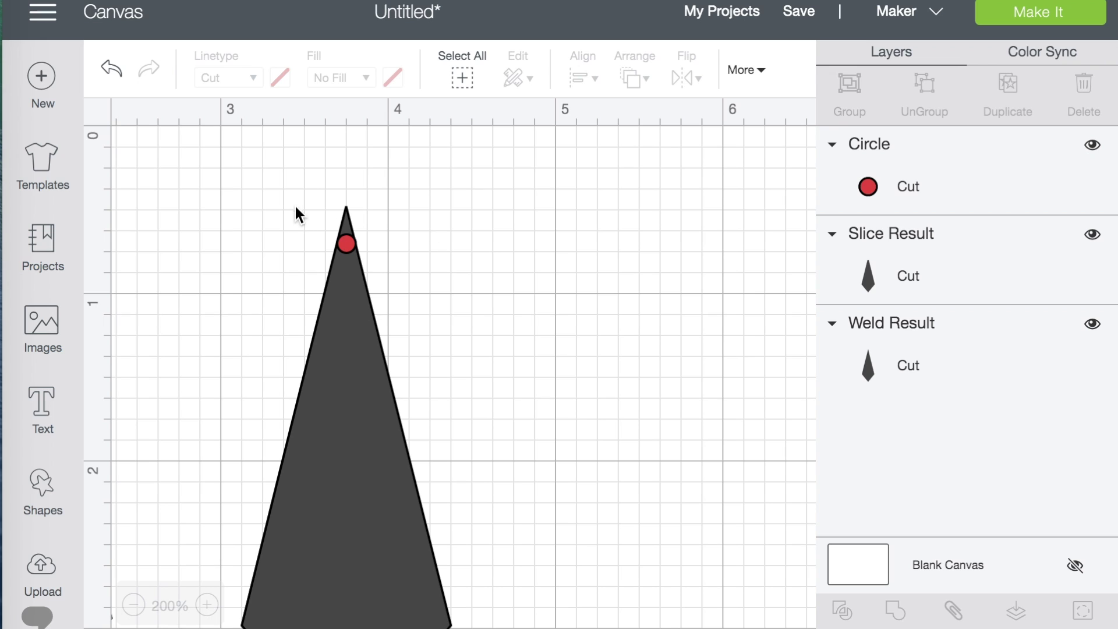
- Center the circle on the triangle, slice it, hide the circle pieces, then undo the hiding
left_click_drag(295, 204, 379, 277)
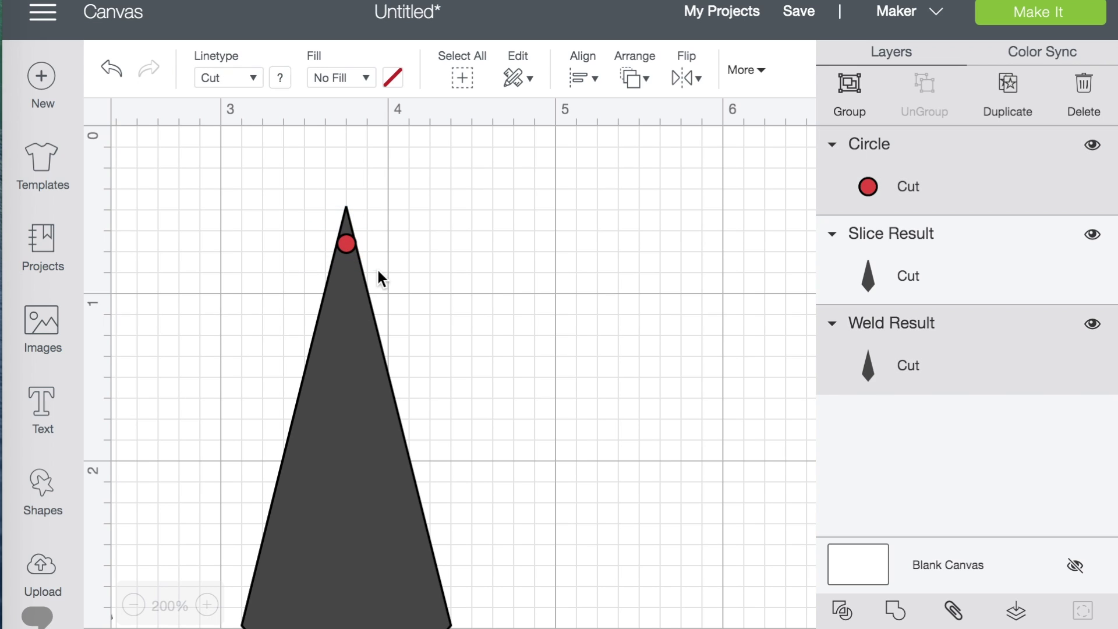
left_click(576, 72)
left_click(614, 180)
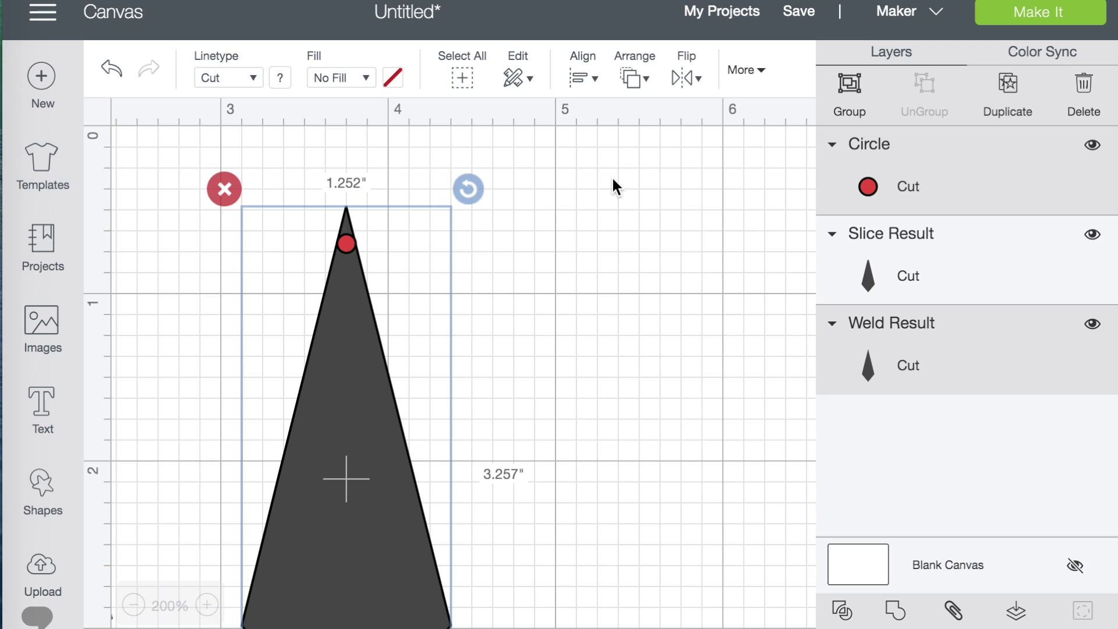
left_click(845, 611)
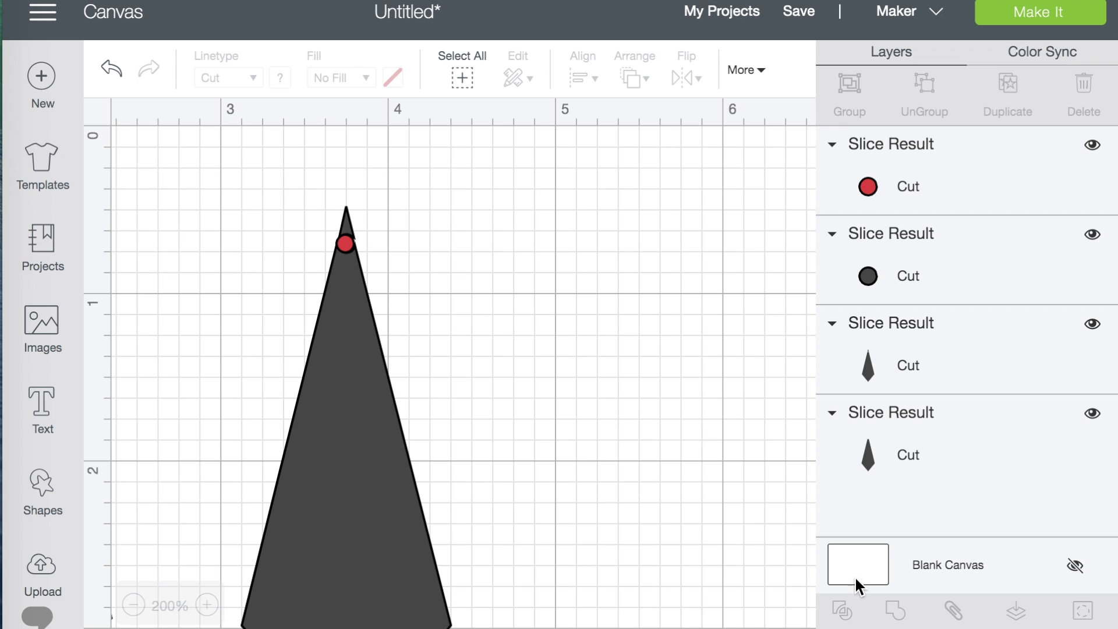
left_click(1092, 234)
left_click(1092, 145)
left_click(112, 75)
- Undo the earlier slice and centre the circle horizontally on the triangle
left_click(113, 74)
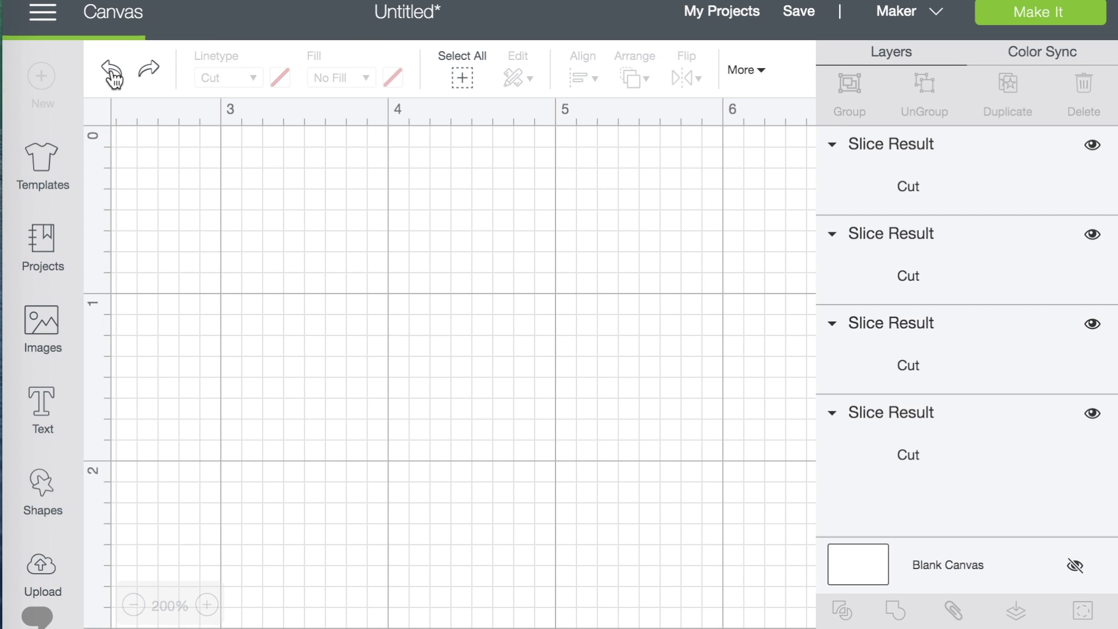
left_click(112, 75)
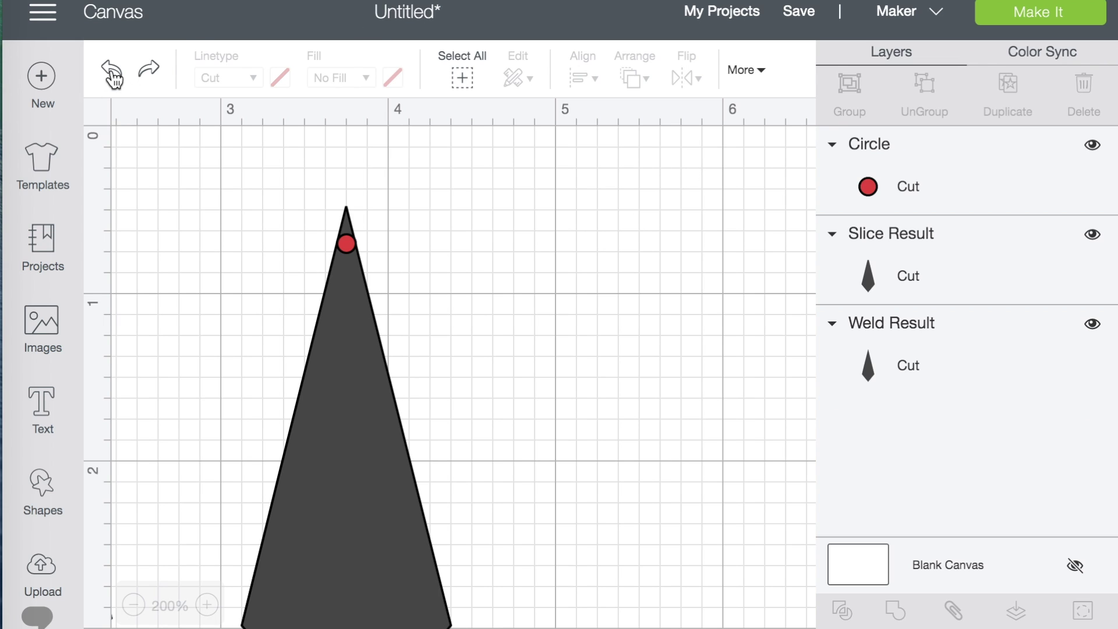
left_click(347, 245)
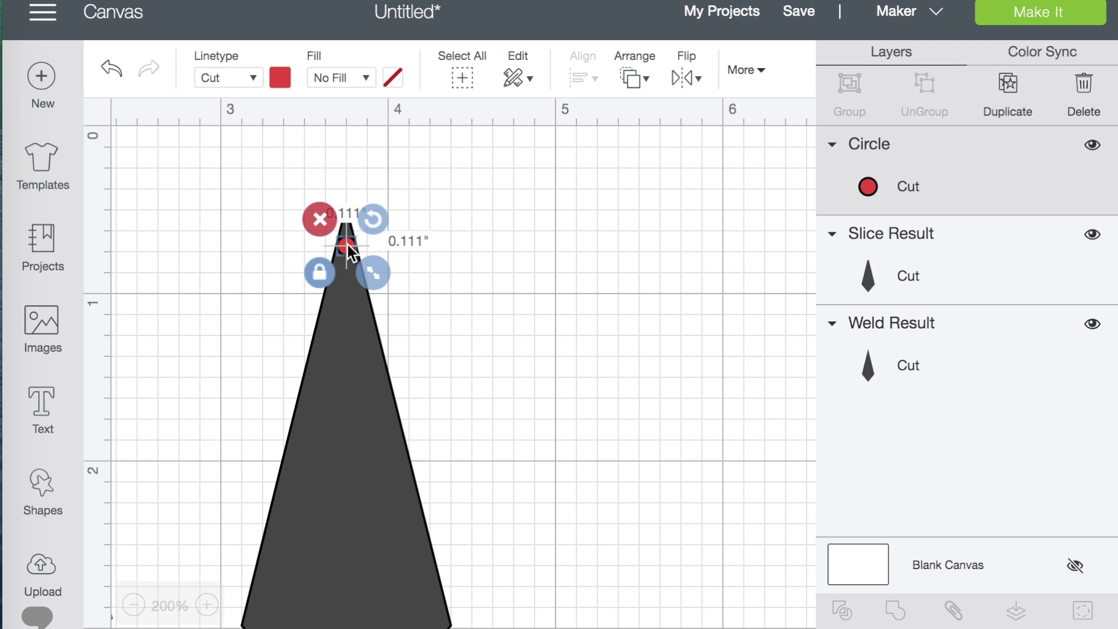
left_click(586, 252)
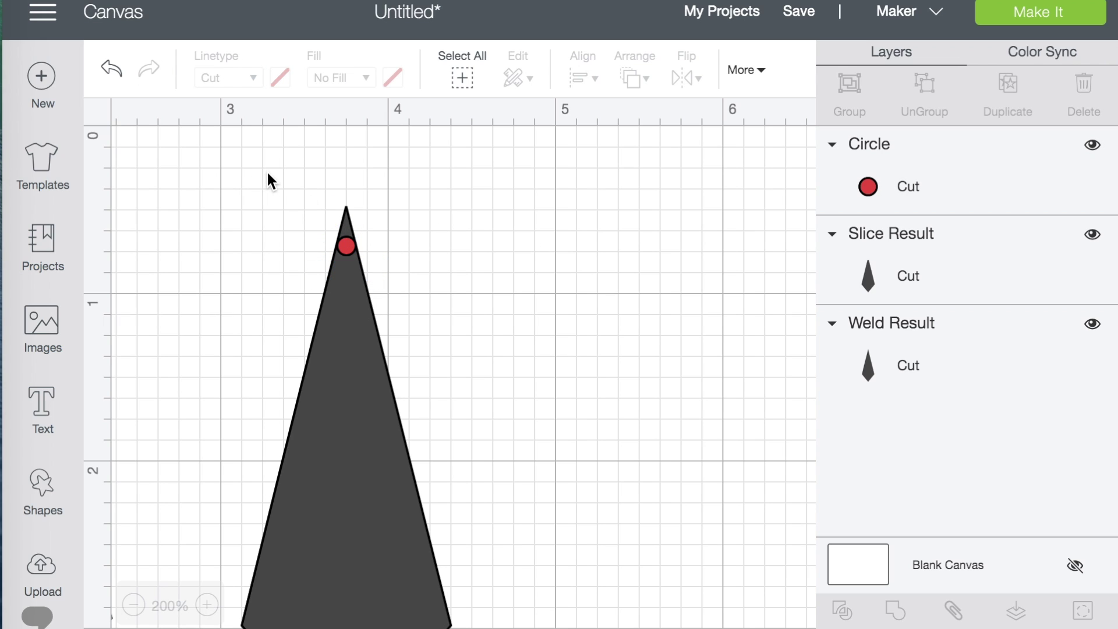
left_click_drag(266, 170, 489, 295)
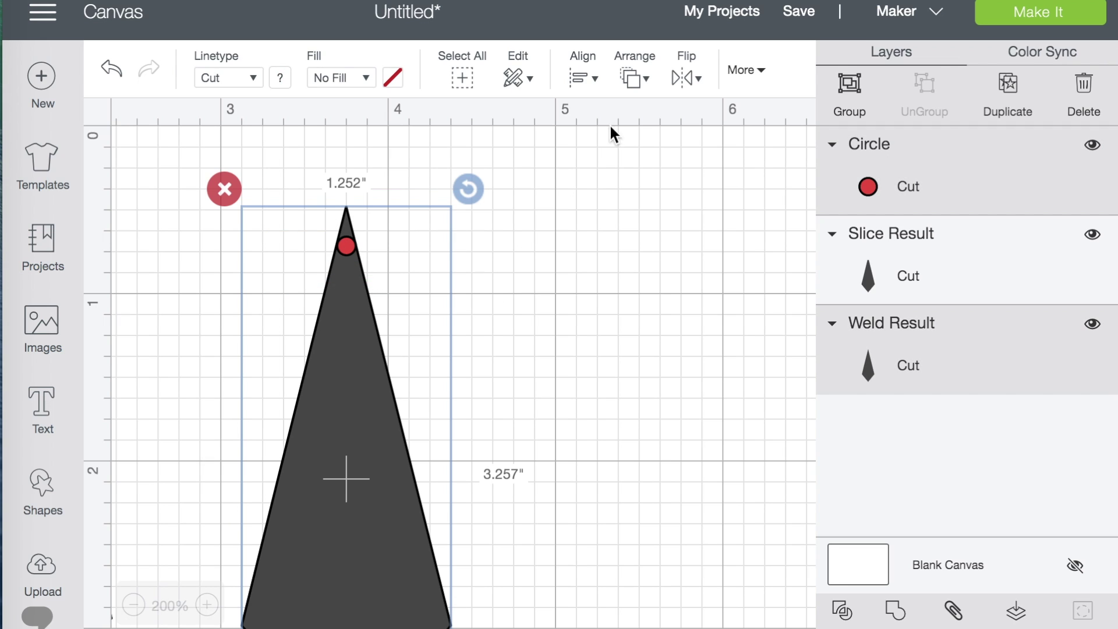
left_click(585, 81)
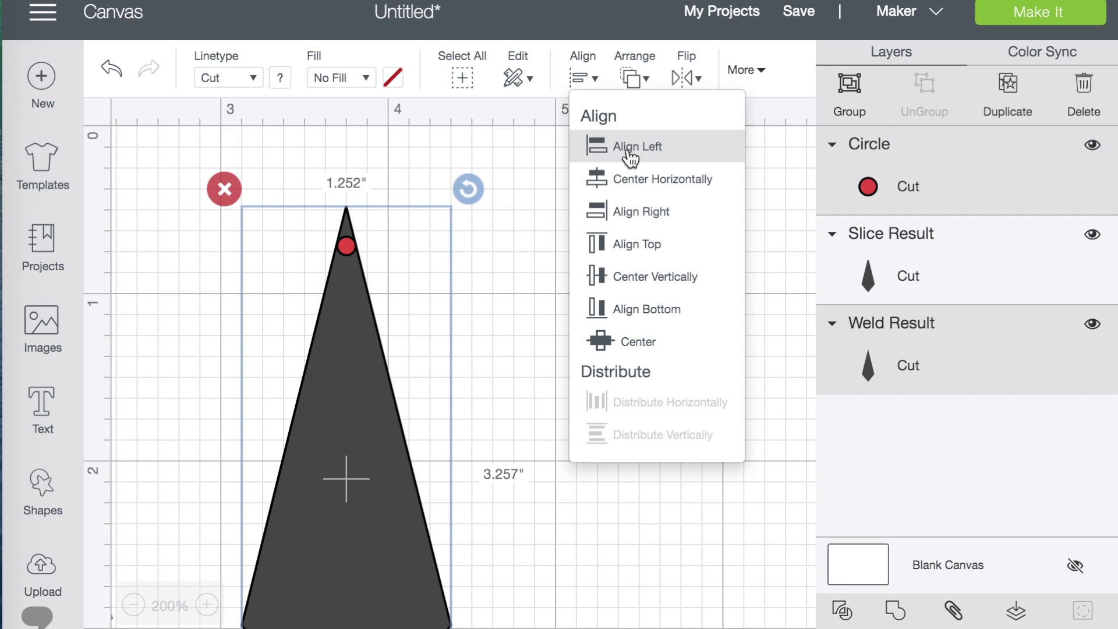
left_click(631, 180)
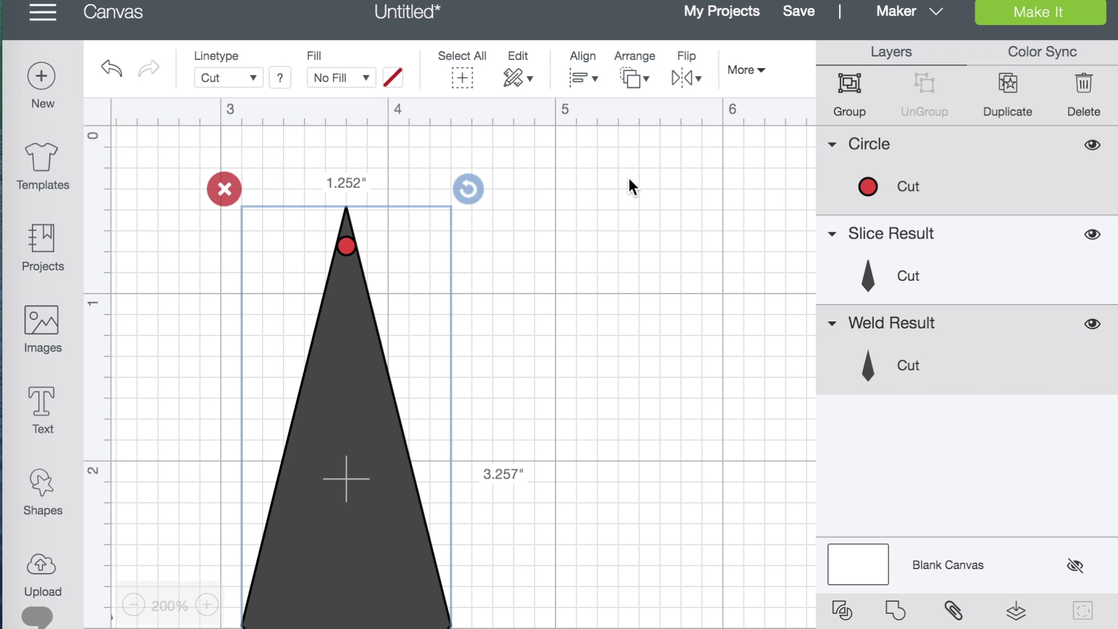
- Slice the circle out of the triangle and hide both circle pieces to reveal the hole
left_click(842, 611)
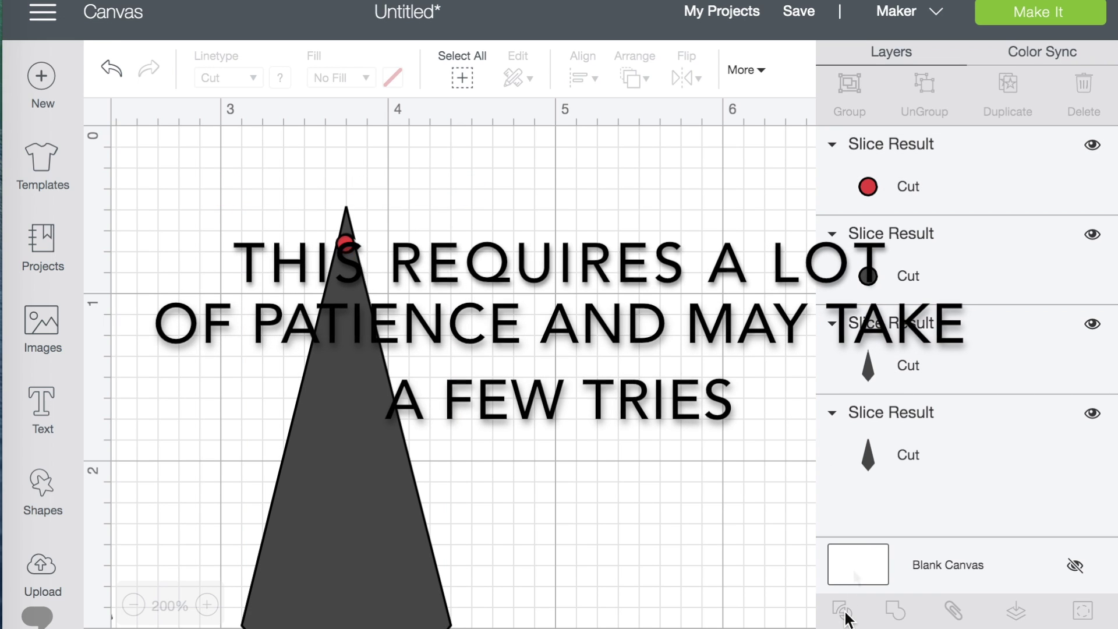
left_click(1093, 235)
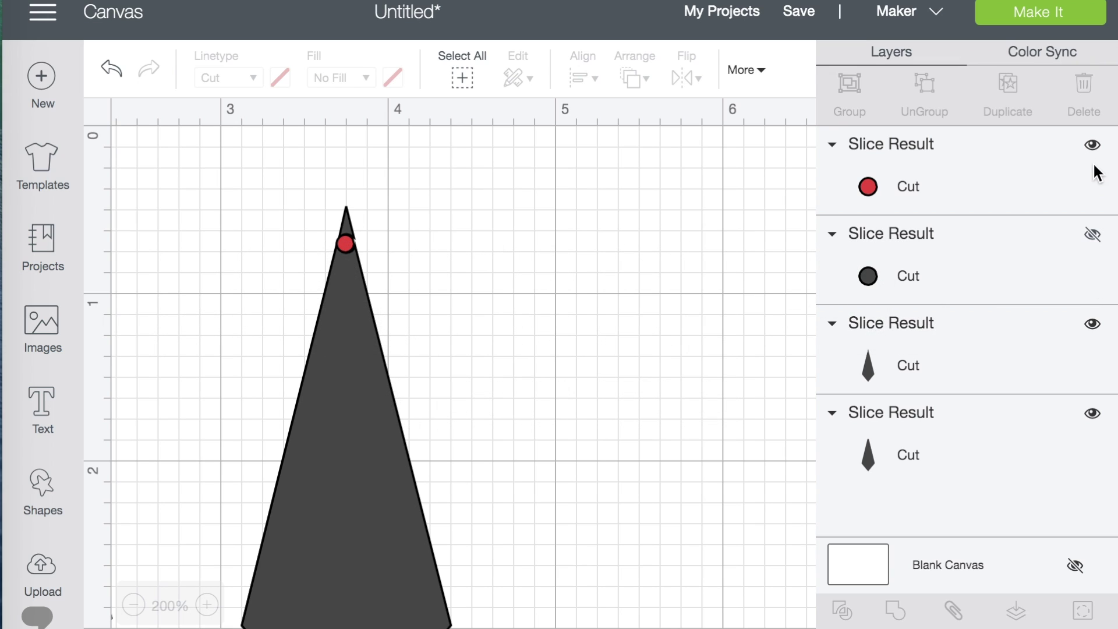
left_click(1093, 147)
- Add a square and shrink it to 0.236"
left_click(46, 492)
left_click(133, 331)
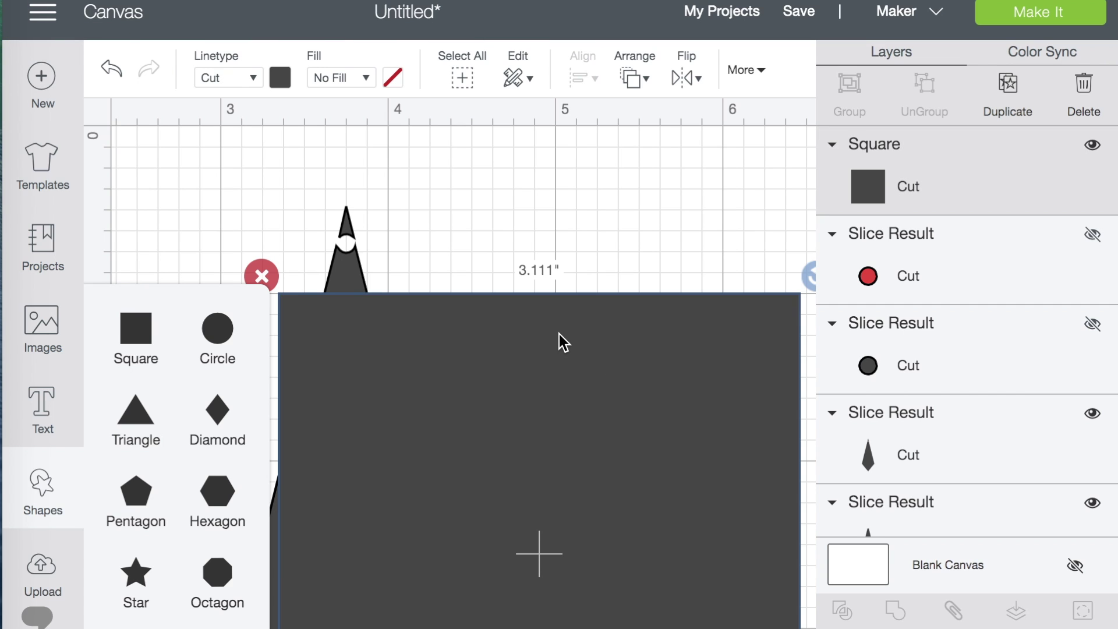
left_click_drag(607, 421, 505, 150)
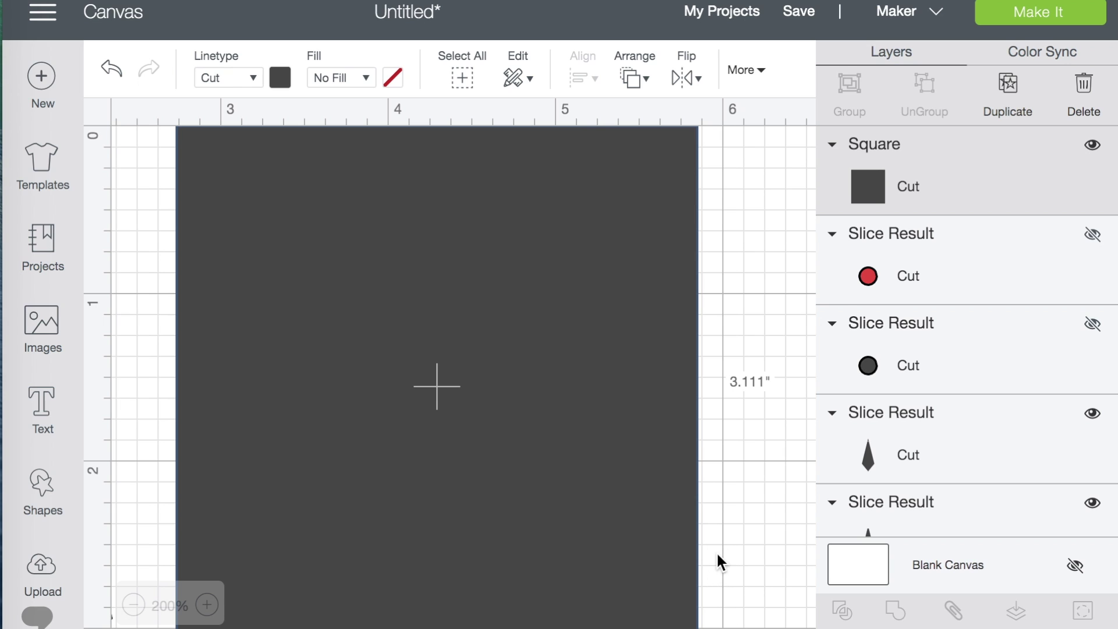
scroll(717, 551, "down", 3)
left_click_drag(716, 576, 530, 287)
scroll(529, 284, "up", 3)
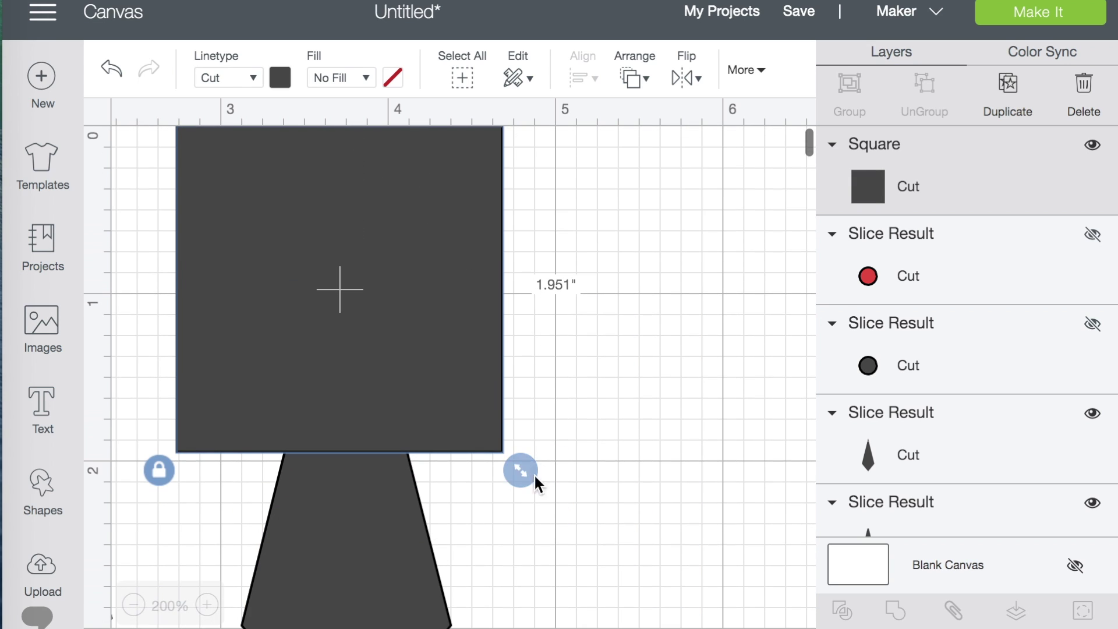
left_click_drag(519, 470, 390, 240)
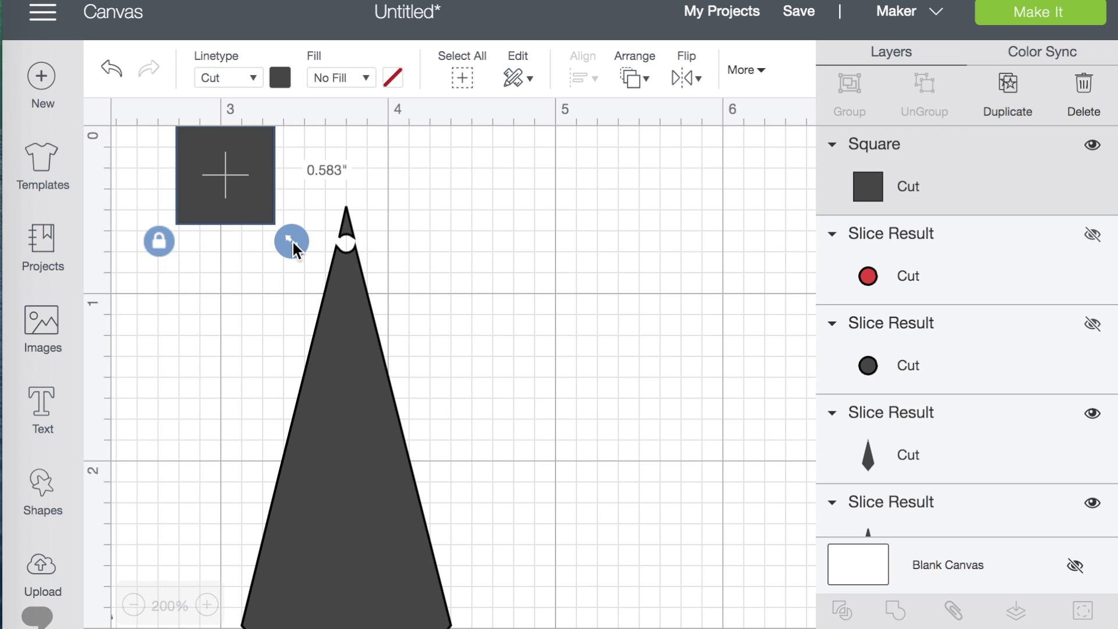
left_click_drag(292, 242, 247, 190)
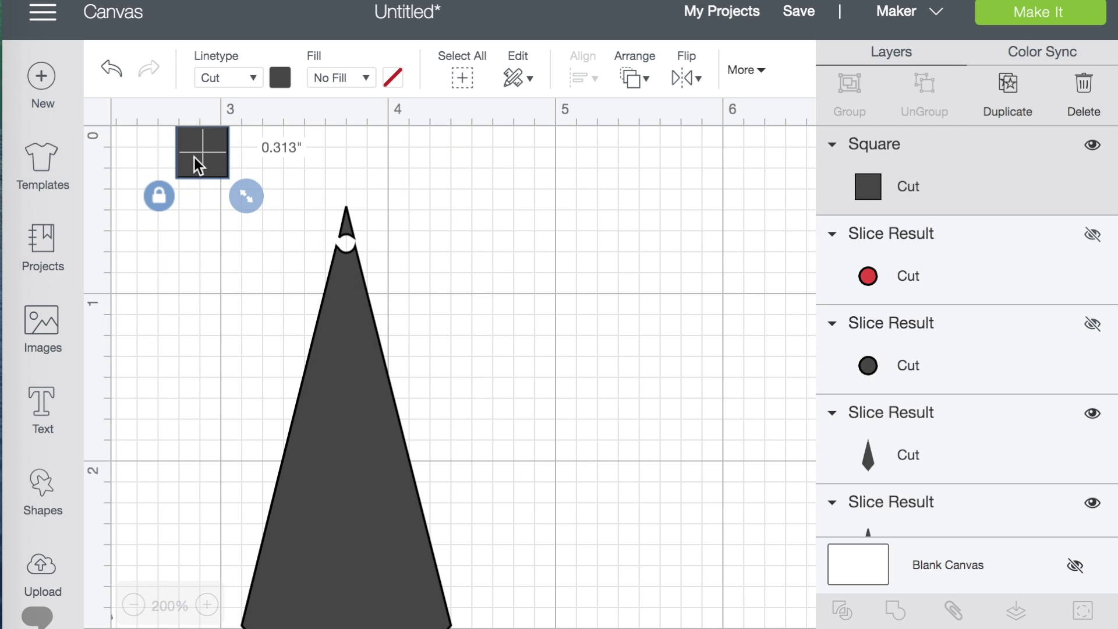
left_click_drag(194, 157, 193, 208)
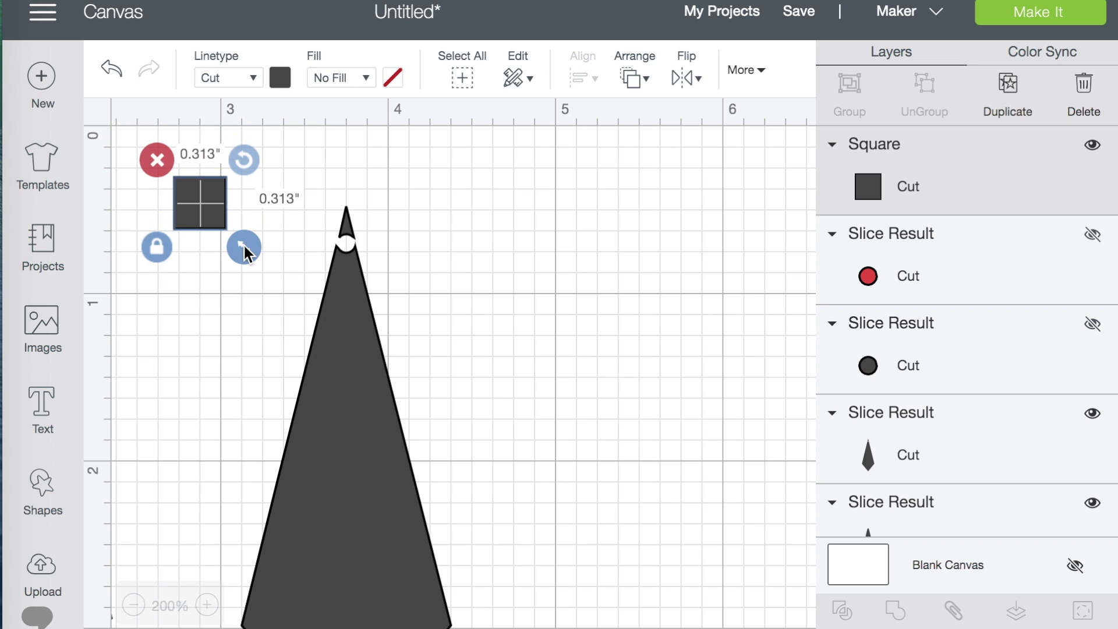
left_click_drag(238, 245, 231, 236)
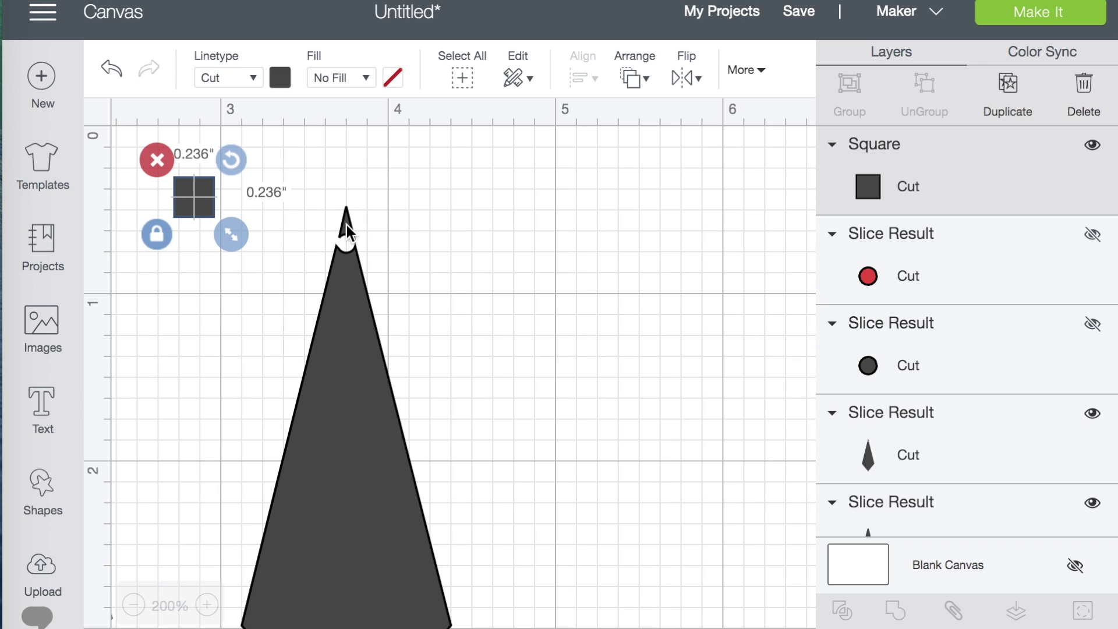
- Move the small square over the triangle's tip above the hole and select both shapes
left_click(347, 327)
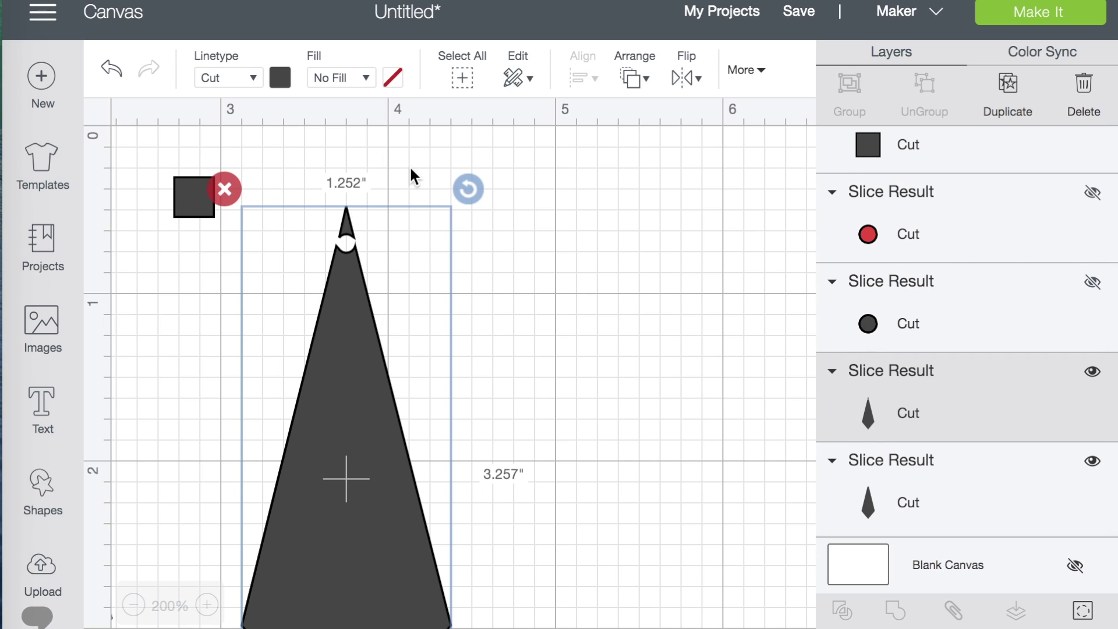
left_click(593, 244)
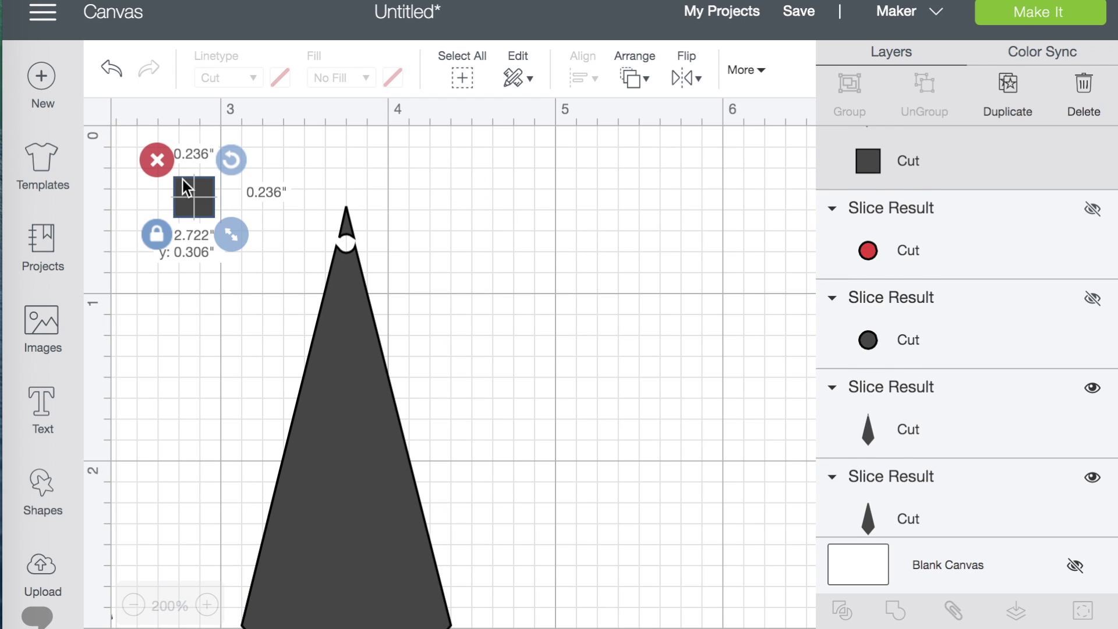
left_click_drag(183, 179, 334, 201)
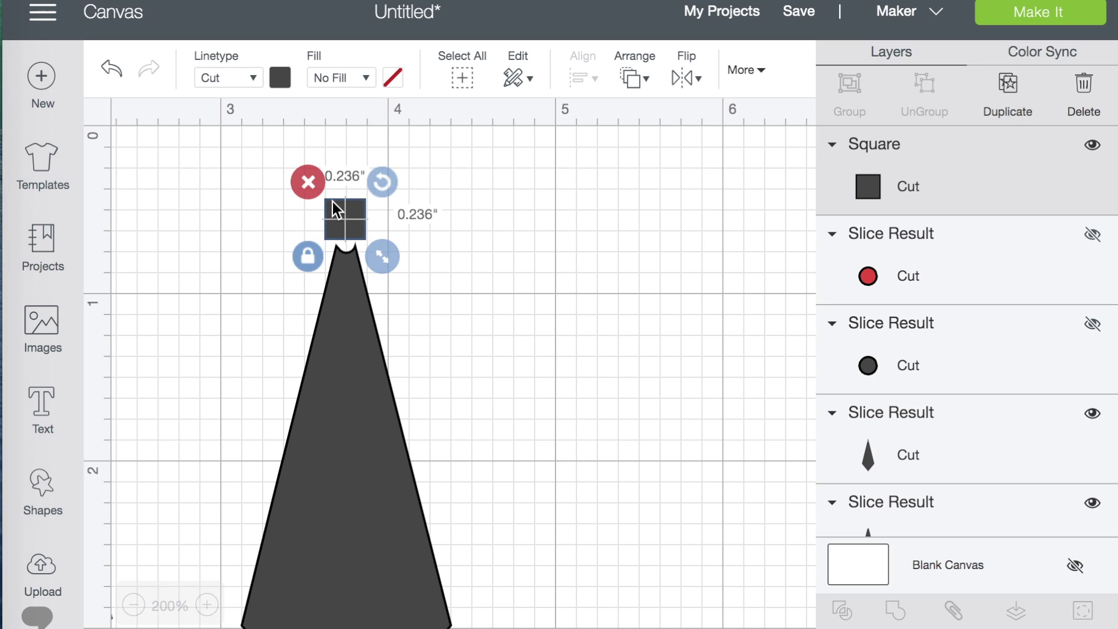
left_click(525, 225)
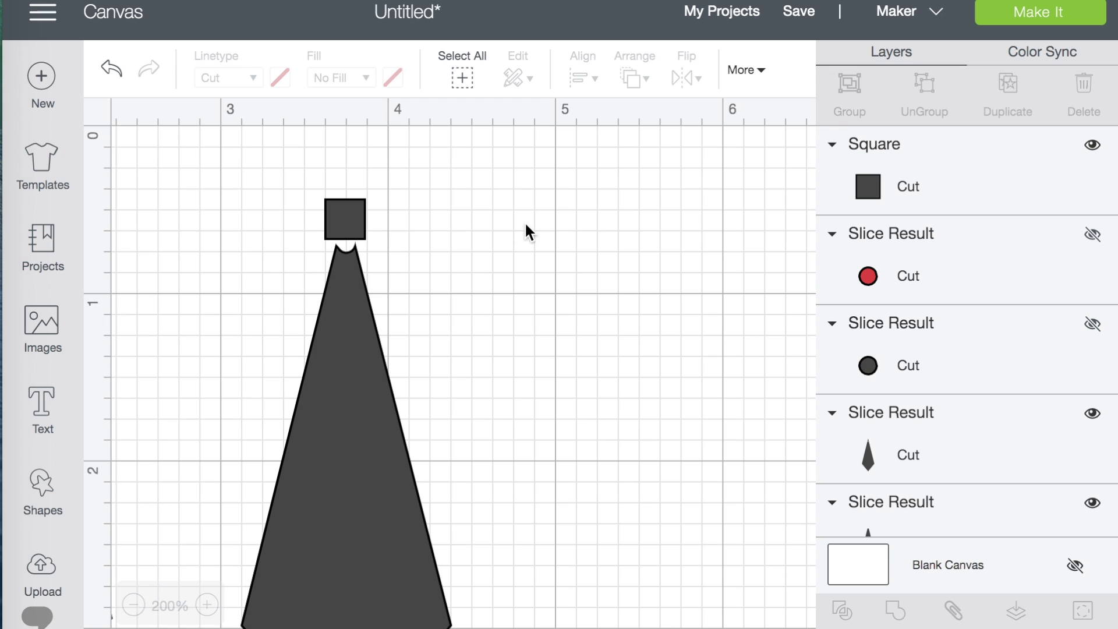
left_click_drag(235, 163, 396, 297)
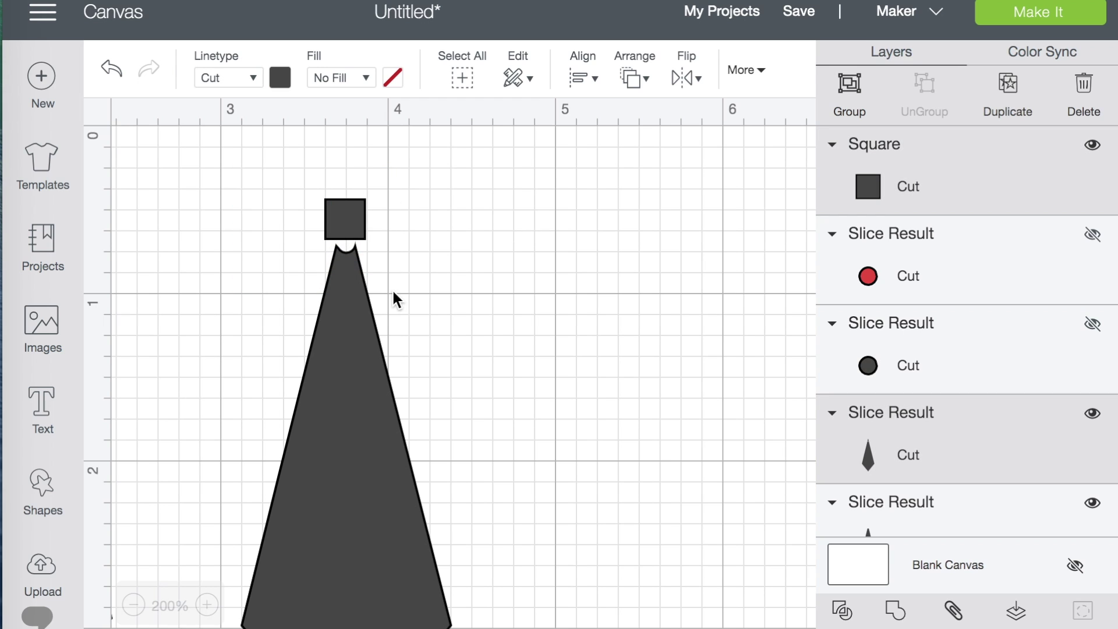
- Slice the square from the triangle, then delete the leftover square and both tip pieces
left_click(843, 613)
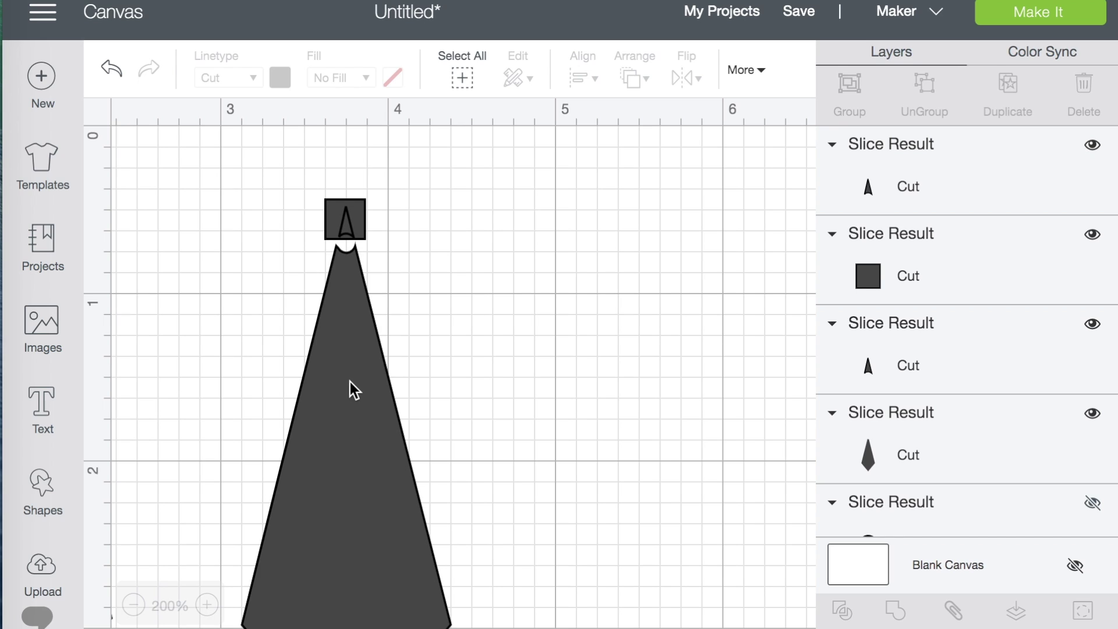
left_click(358, 204)
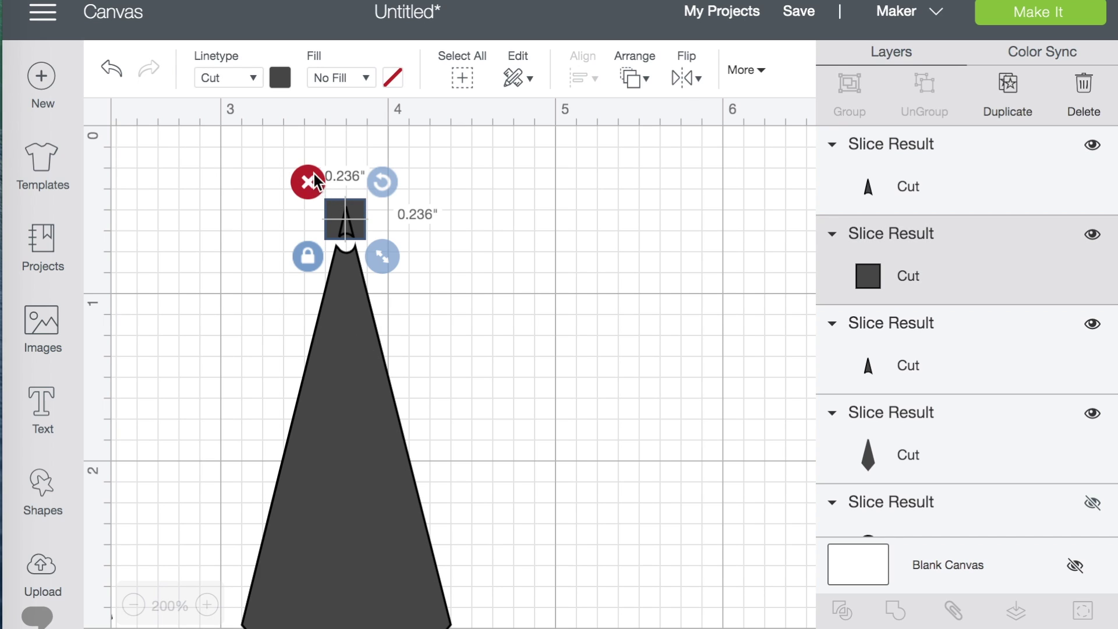
left_click(313, 175)
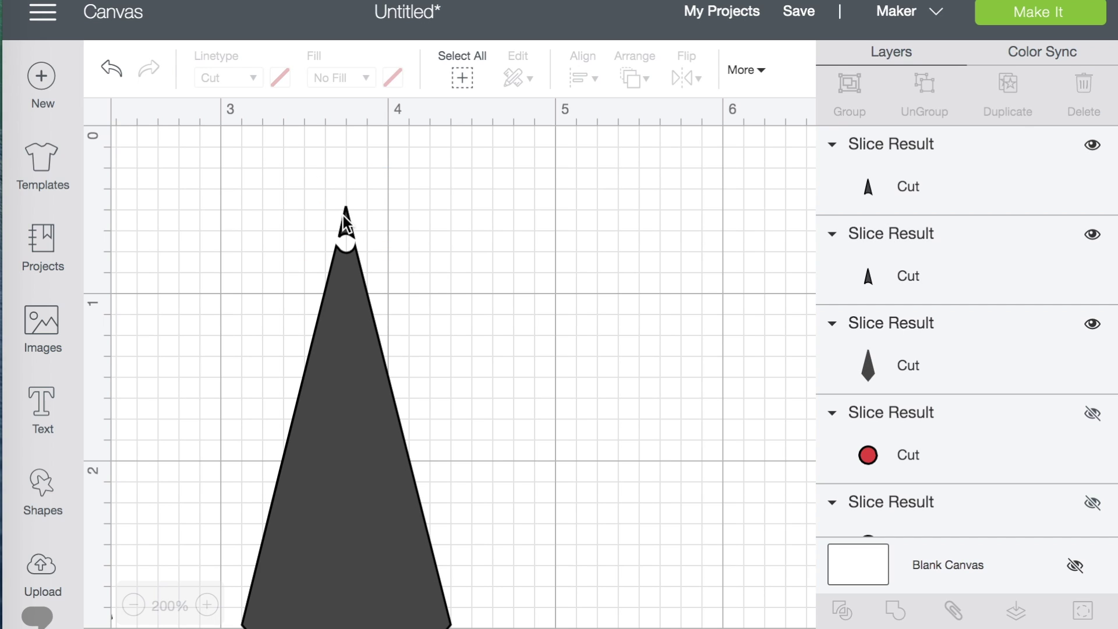
left_click(345, 216)
left_click(323, 192)
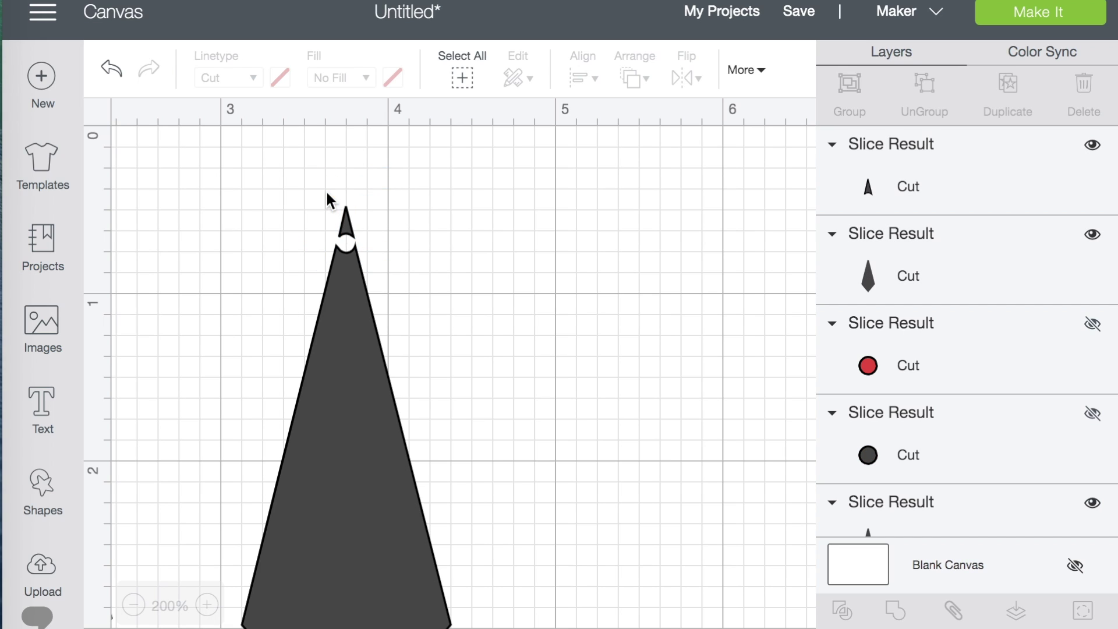
left_click(345, 220)
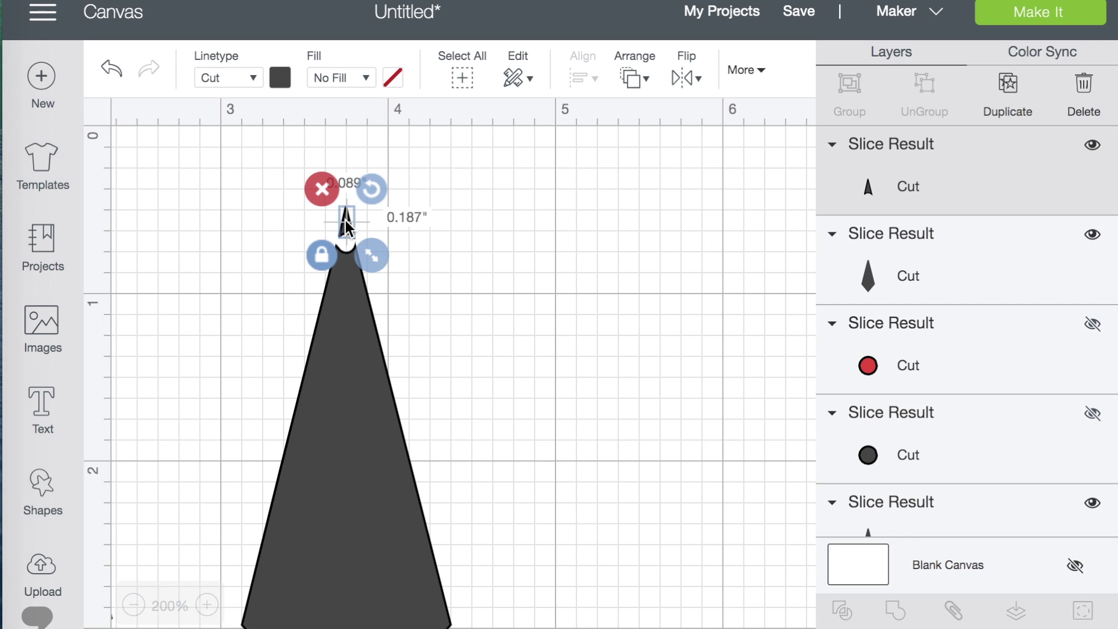
left_click(323, 191)
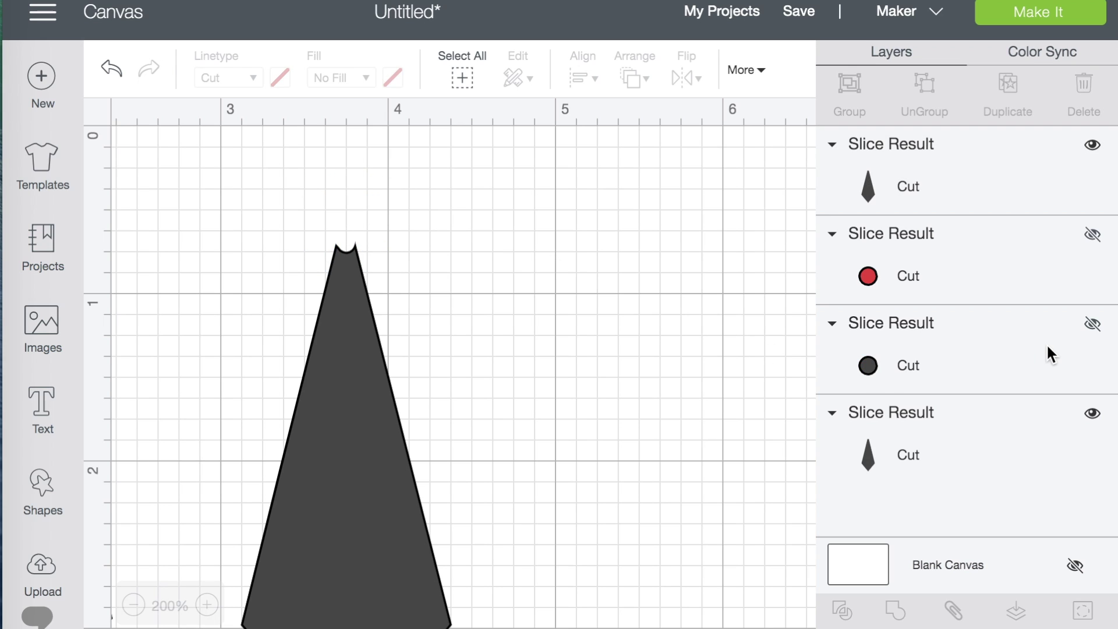
- Unhide the dark circle and centre it horizontally on the cut triangle
left_click(1095, 326)
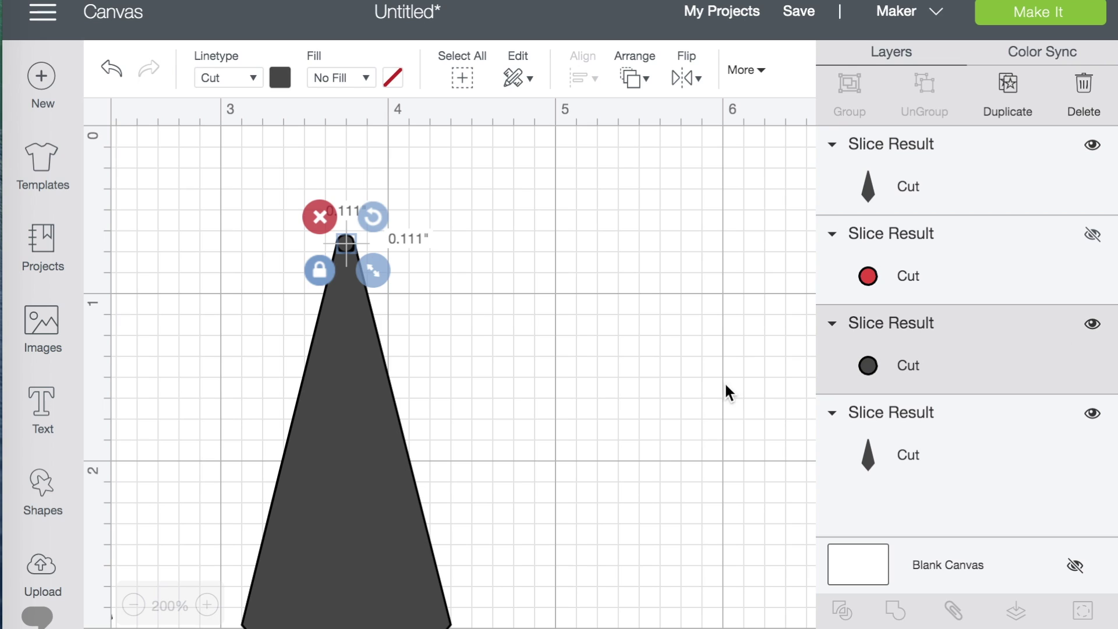
left_click(669, 418)
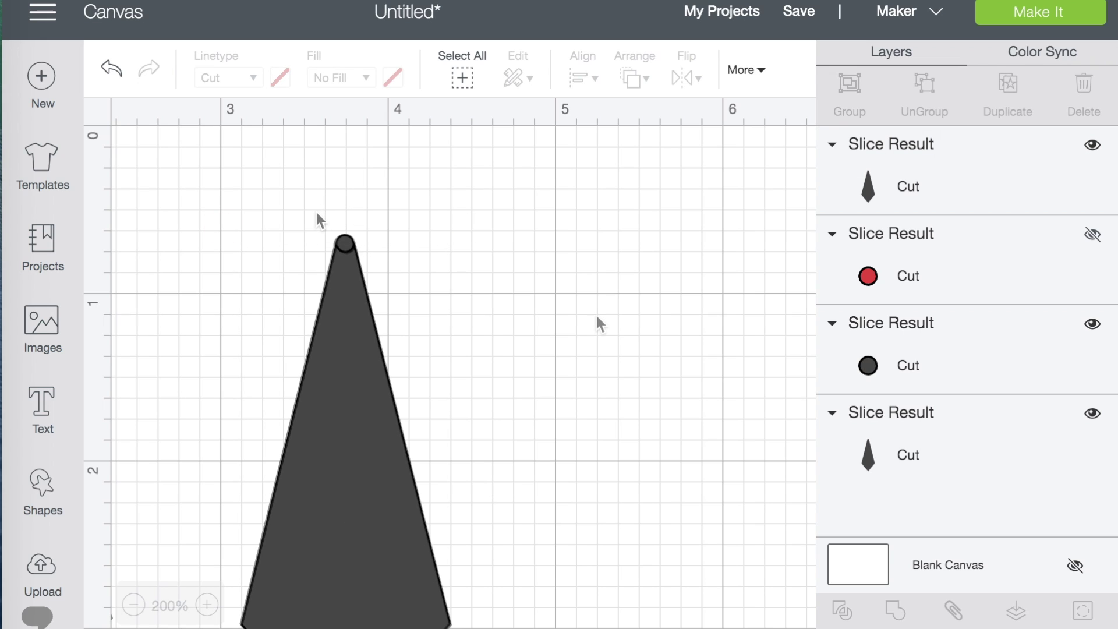
left_click_drag(298, 209, 469, 303)
left_click(581, 83)
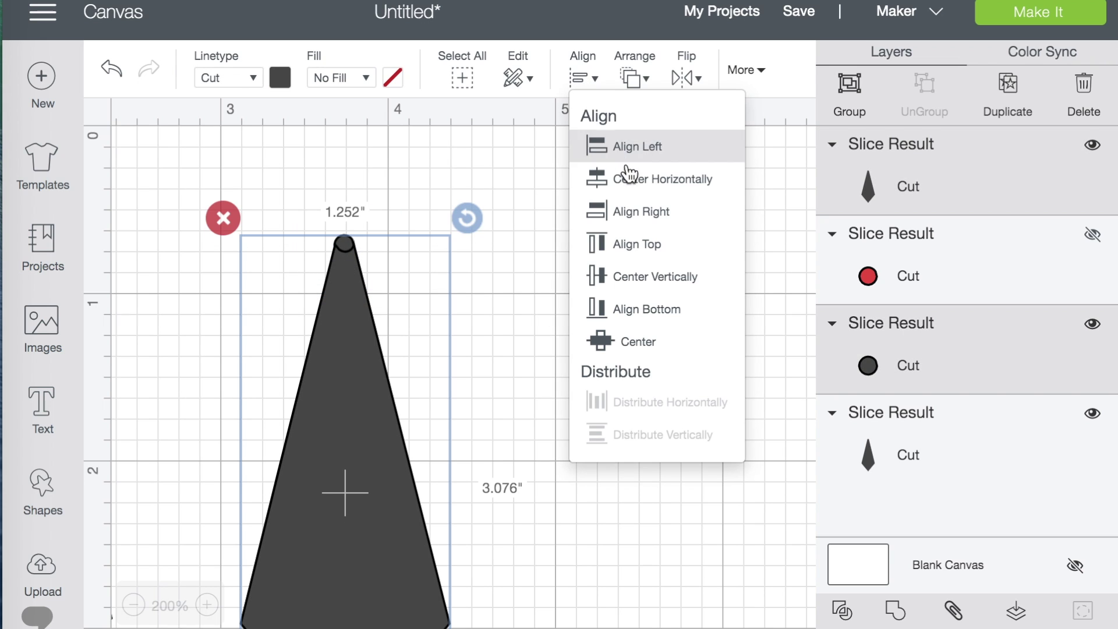
left_click(634, 178)
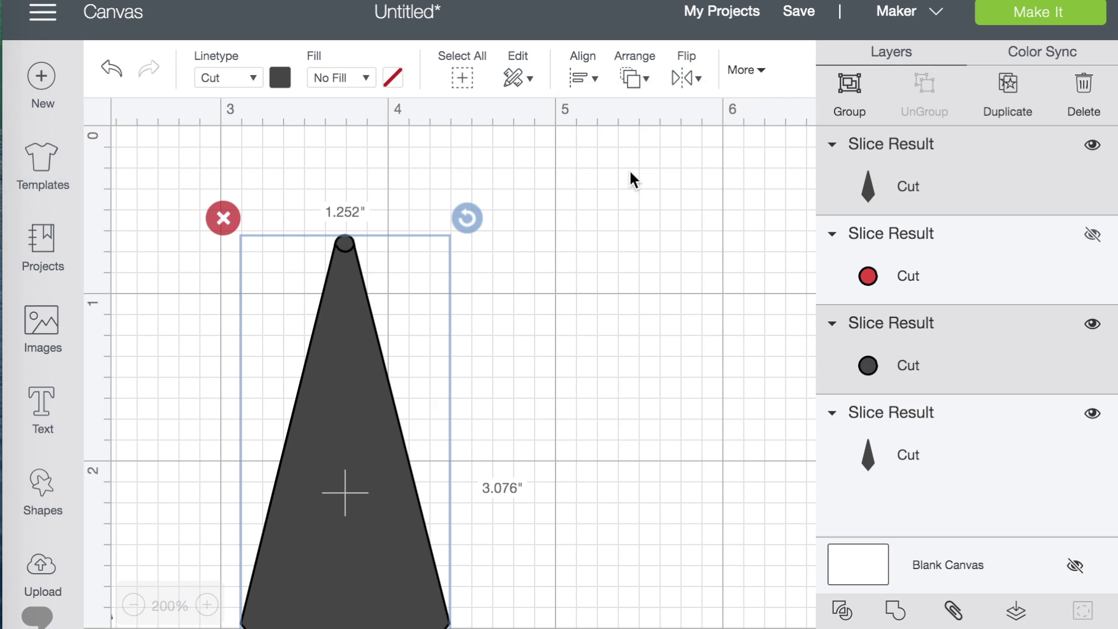
left_click(617, 293)
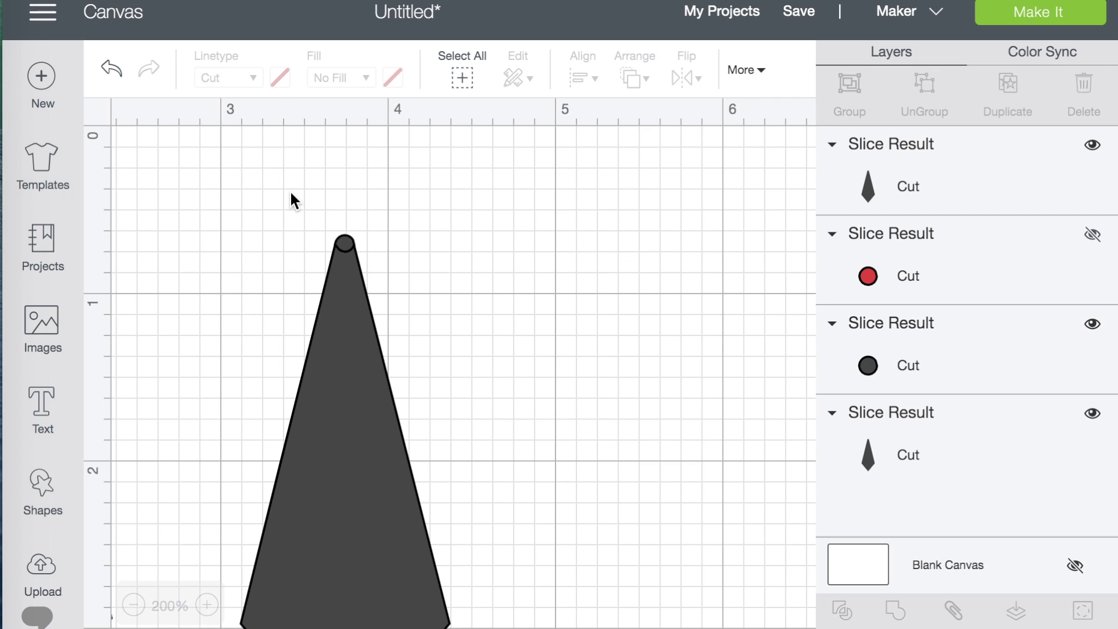
- Weld the circle and triangle into one rounded-top shape, 1.252" by 3.076"
left_click_drag(290, 193, 415, 326)
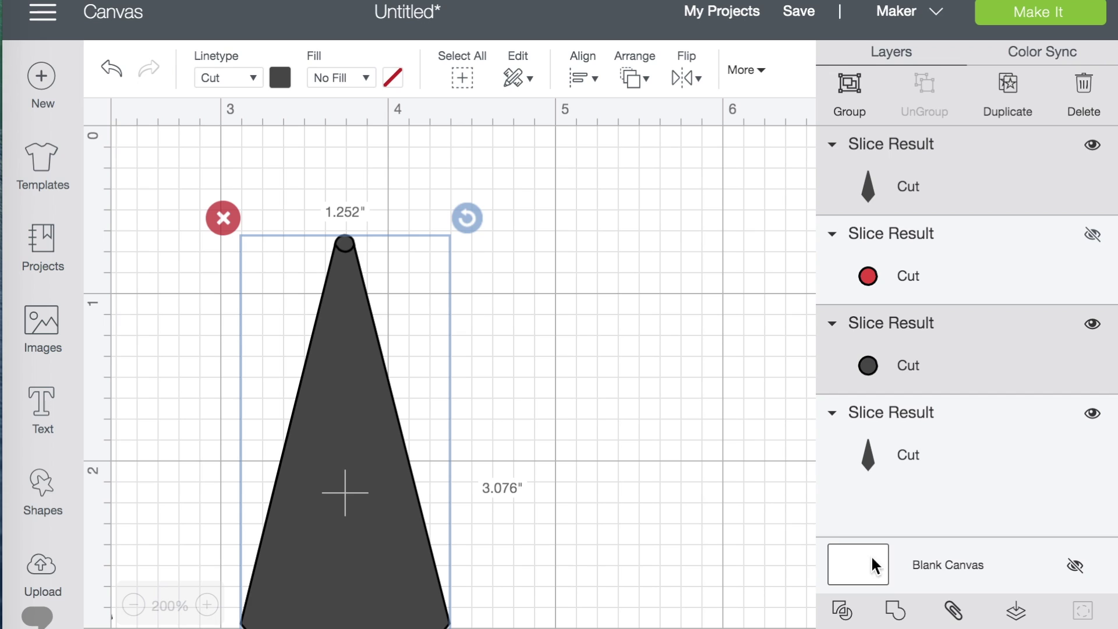
left_click(896, 612)
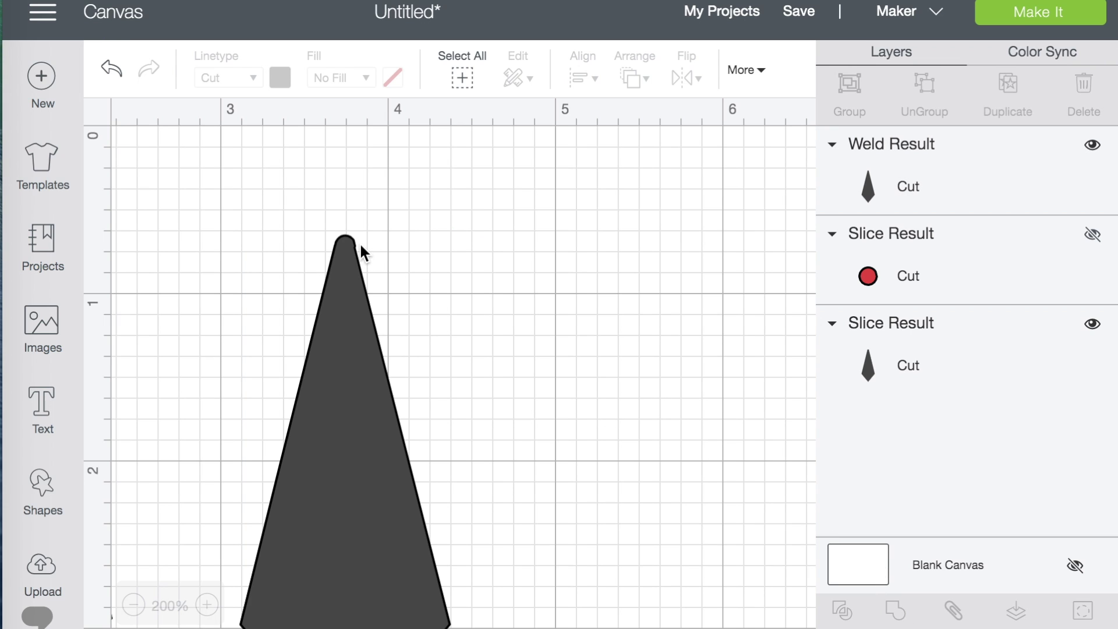
left_click(365, 438)
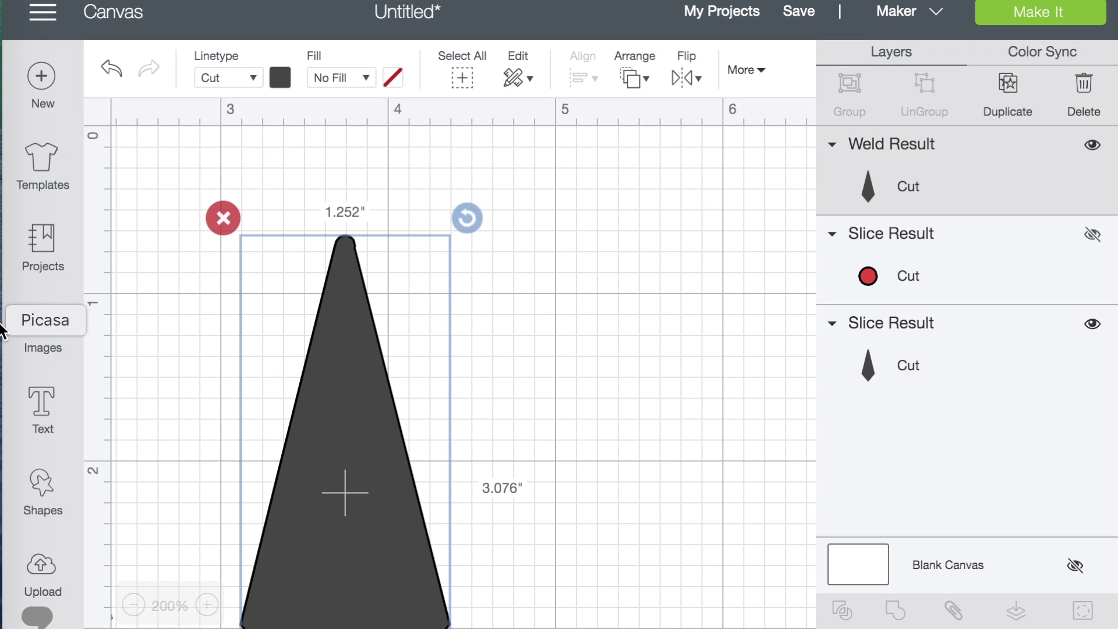
left_click(47, 494)
- Add a square, shrink it to 0.5", and place it beside the shape's top
left_click(146, 333)
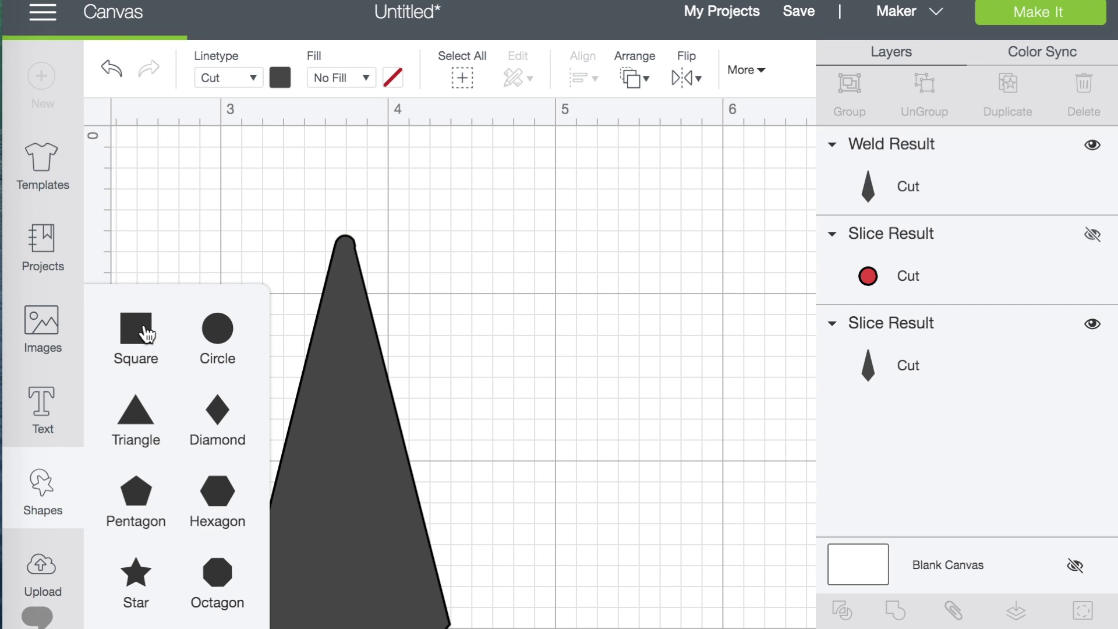
left_click_drag(571, 438, 466, 308)
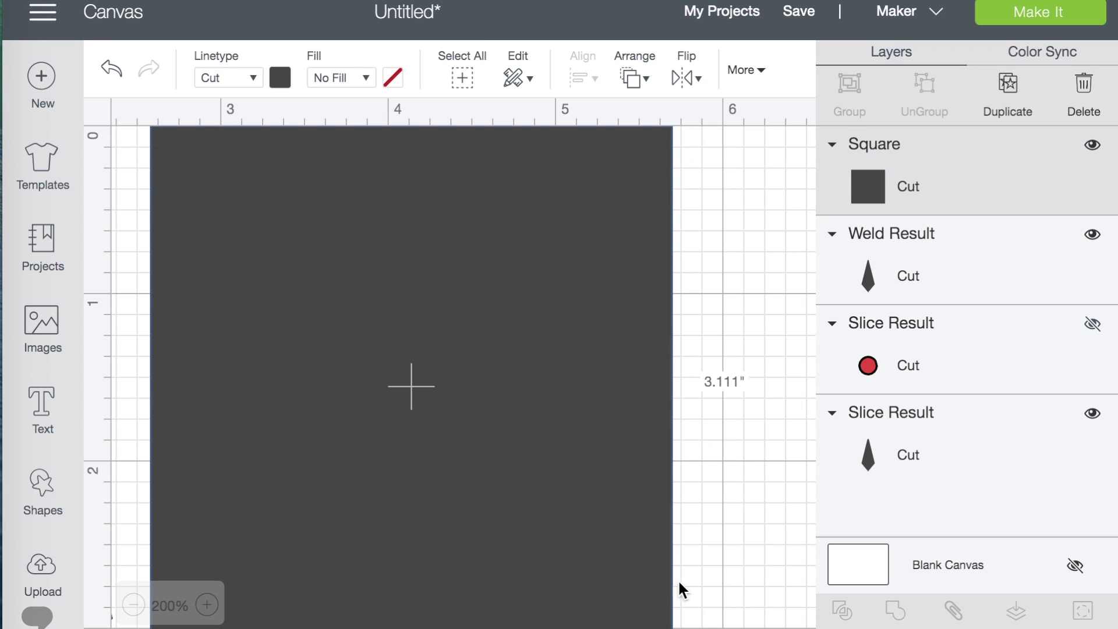
scroll(610, 550, "down", 3)
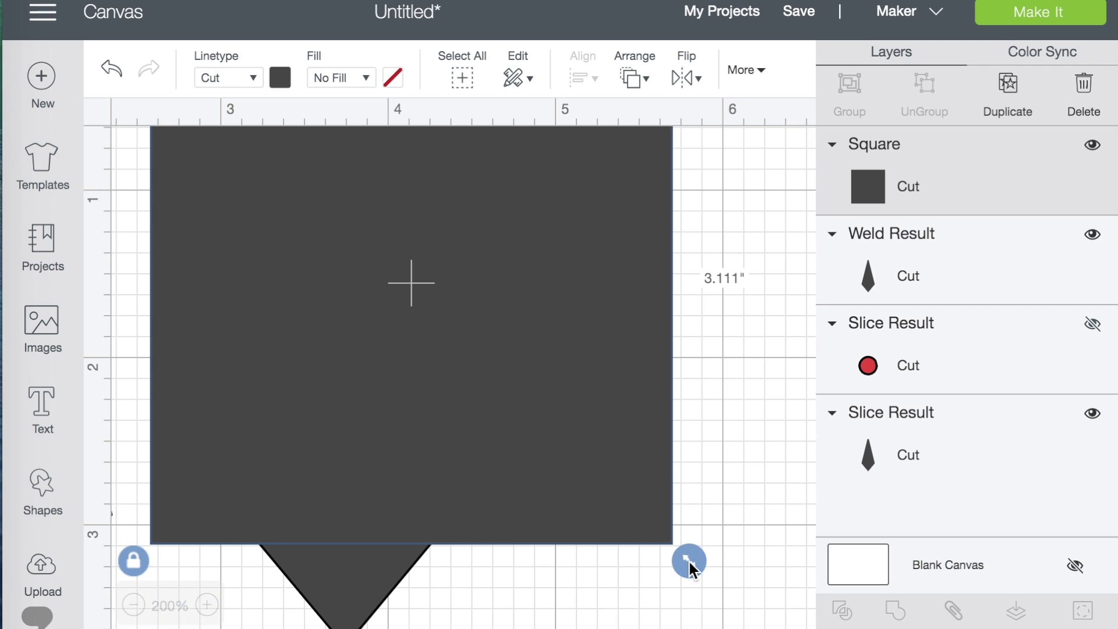
left_click_drag(687, 562, 407, 202)
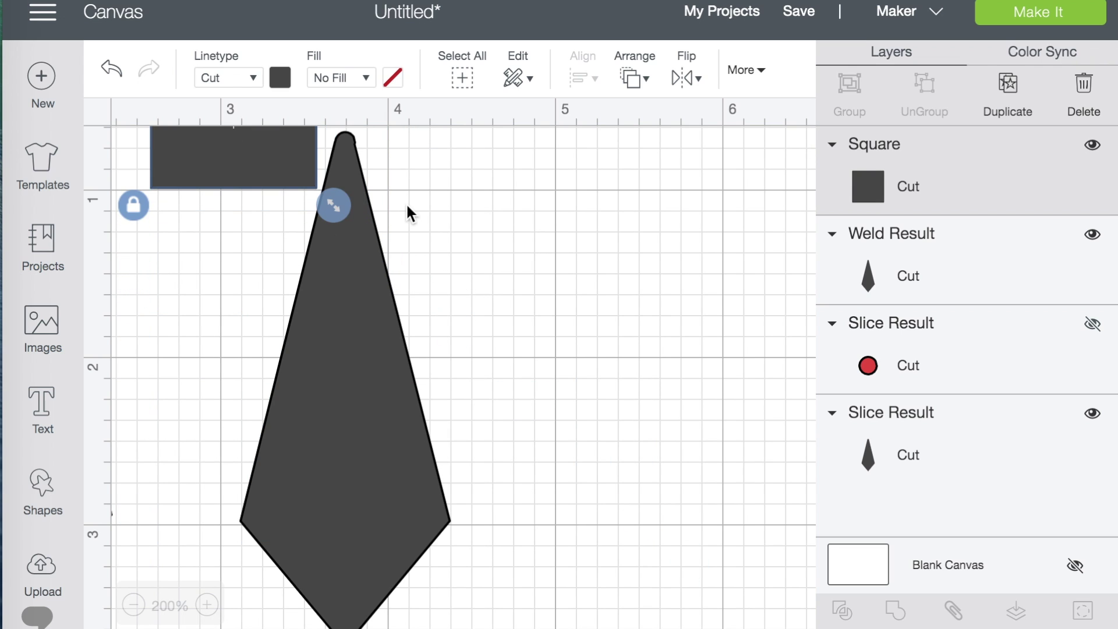
scroll(406, 203, "up", 3)
left_click_drag(332, 307, 244, 217)
left_click_drag(200, 160, 536, 236)
- Colour the square red and move it next to the shape's tip
left_click(280, 77)
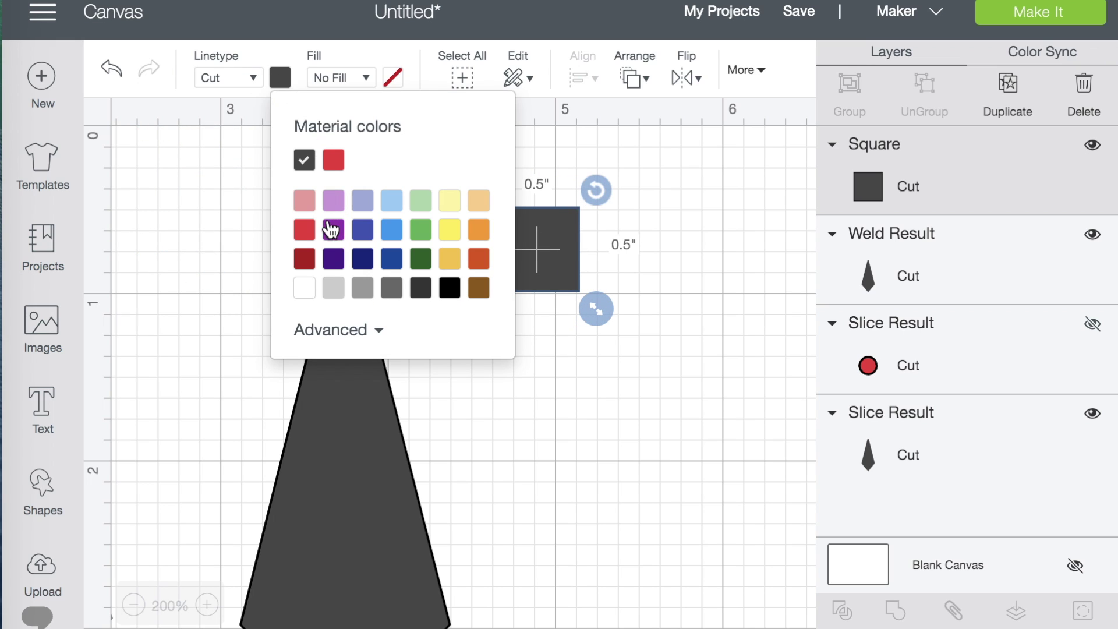
left_click(305, 232)
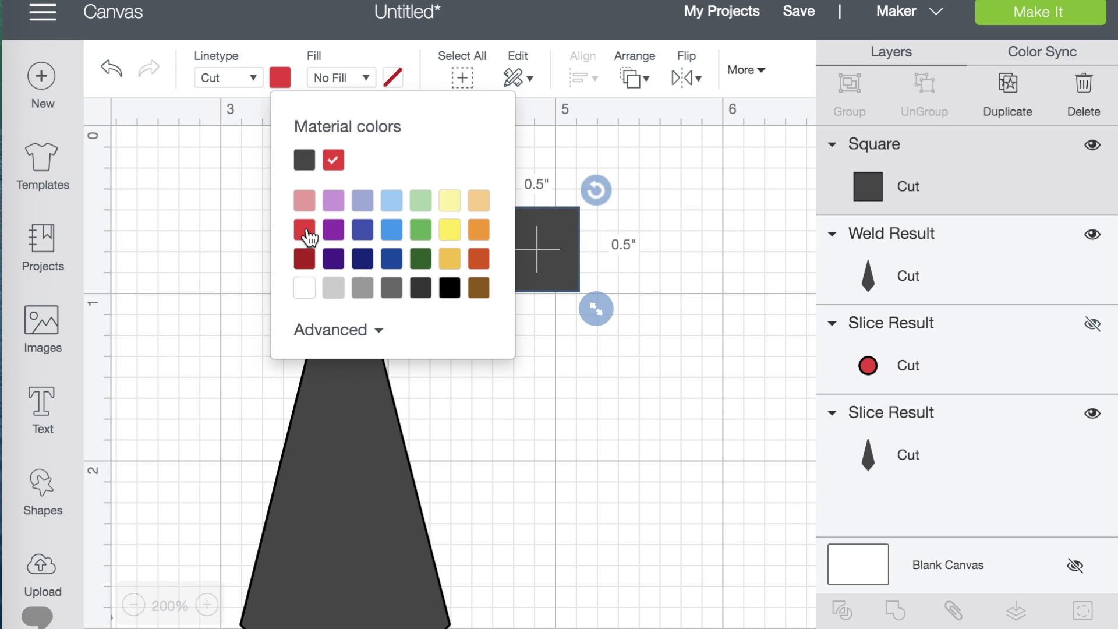
left_click(568, 442)
left_click_drag(546, 259, 418, 250)
- Rotate the red square about 20° and position it over the shape's tip
left_click_drag(466, 181, 441, 165)
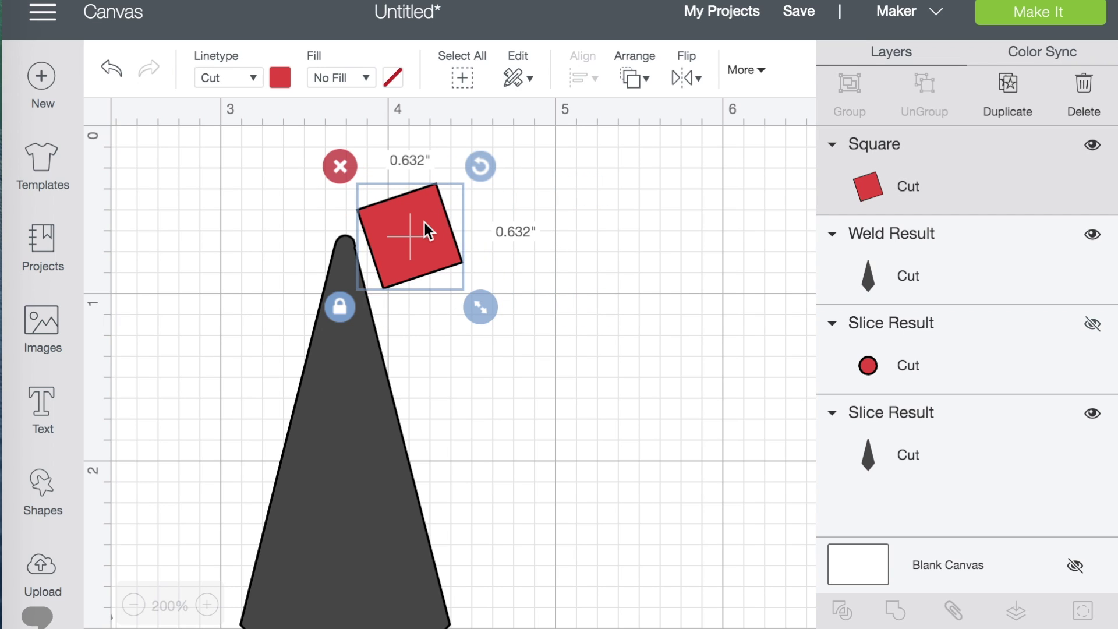
left_click_drag(425, 222, 425, 261)
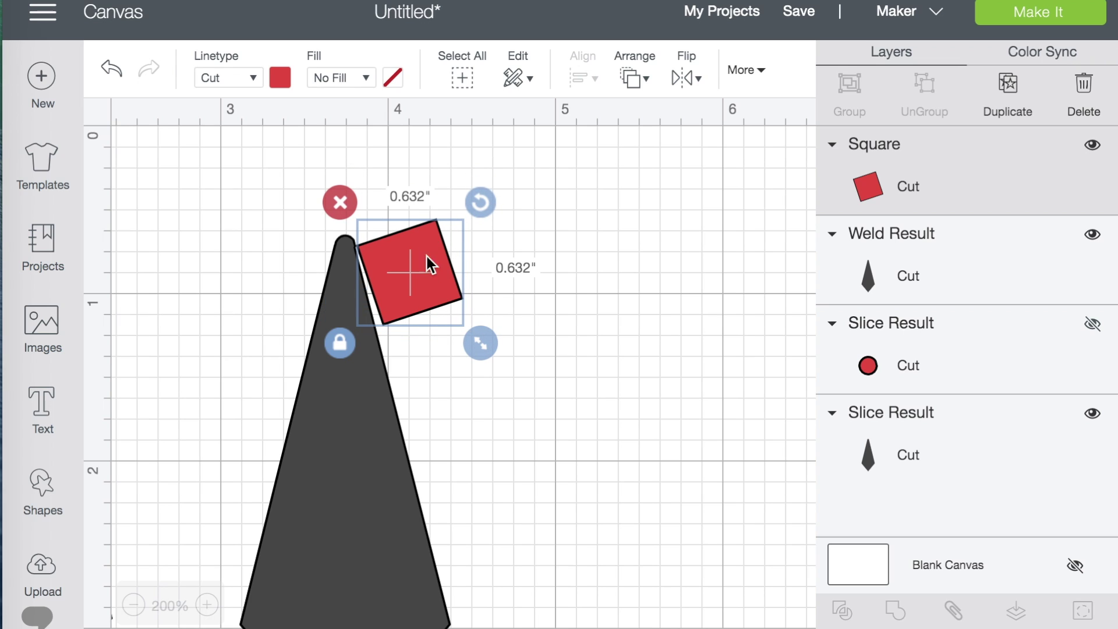
left_click_drag(480, 202, 480, 207)
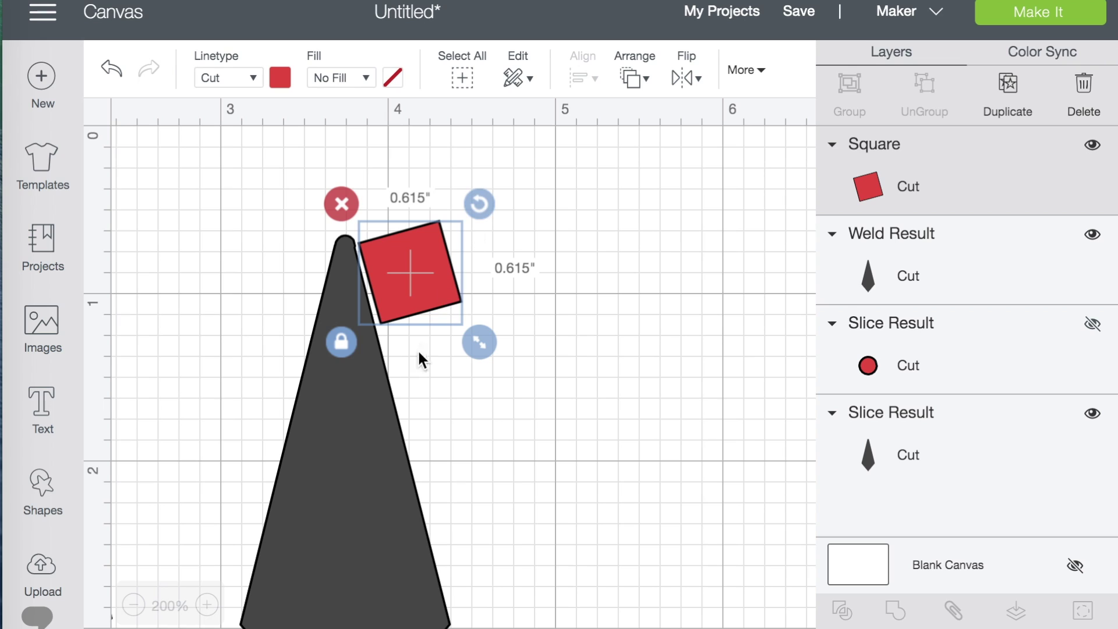
left_click(434, 402)
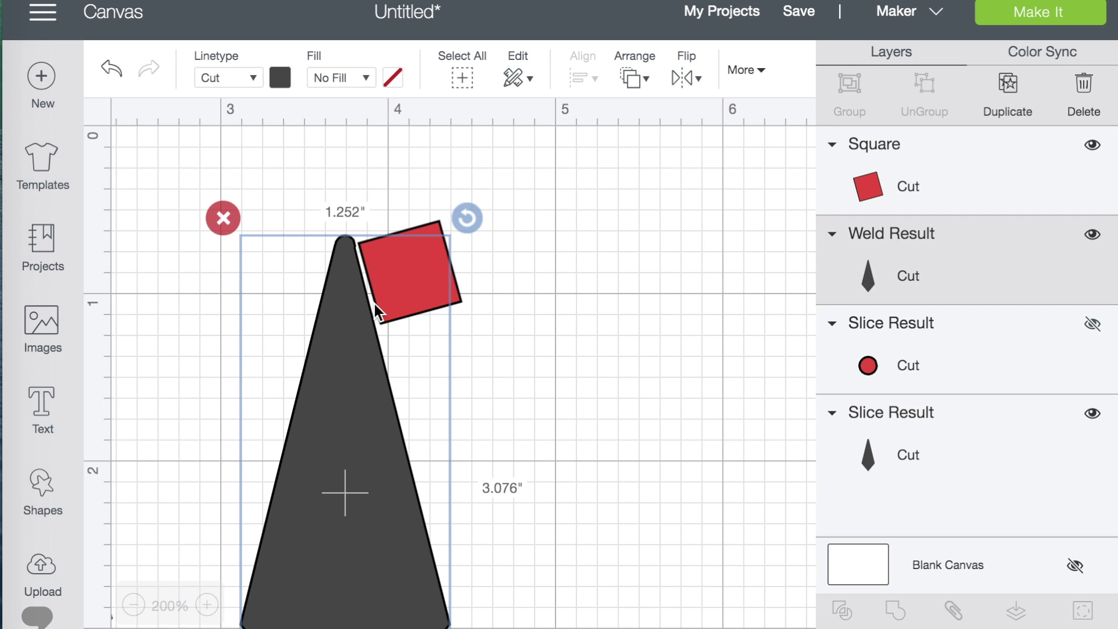
left_click(600, 337)
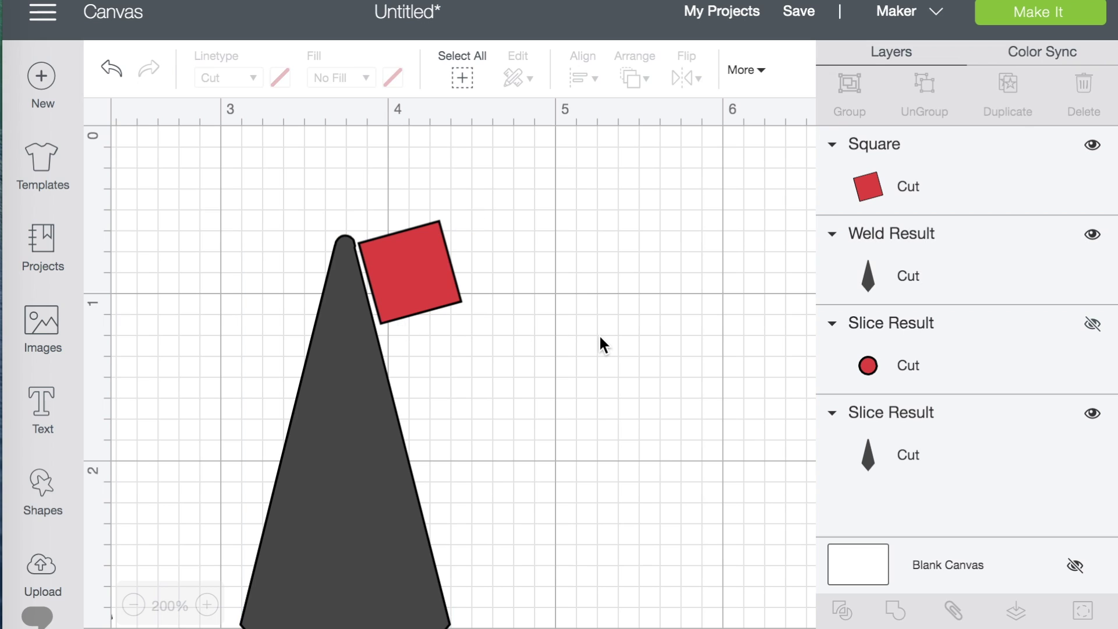
left_click_drag(418, 259, 407, 212)
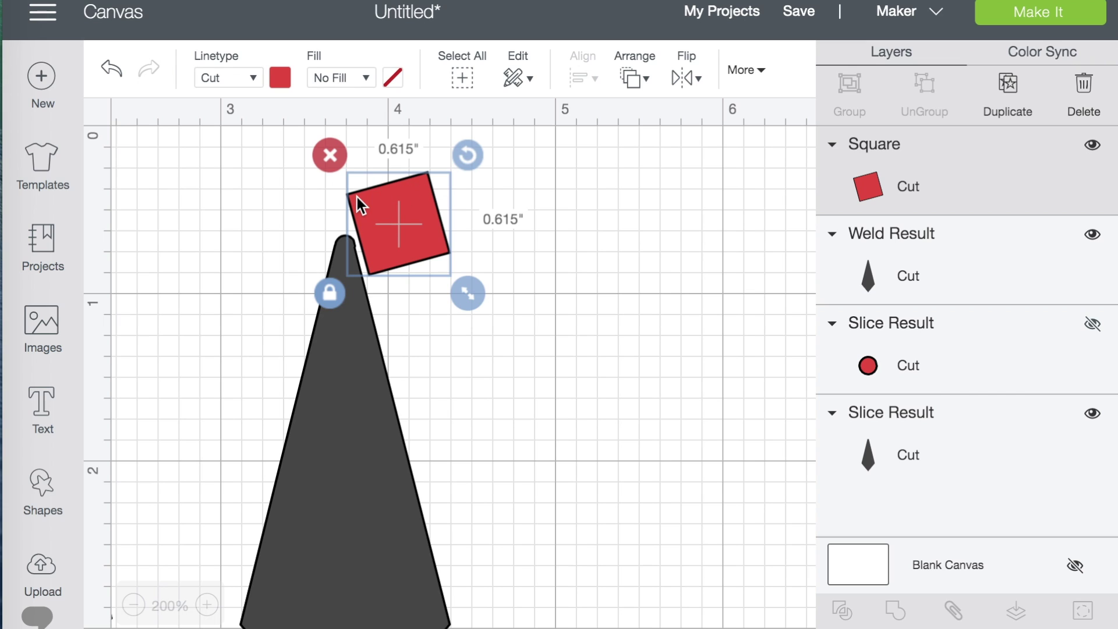
left_click(518, 243)
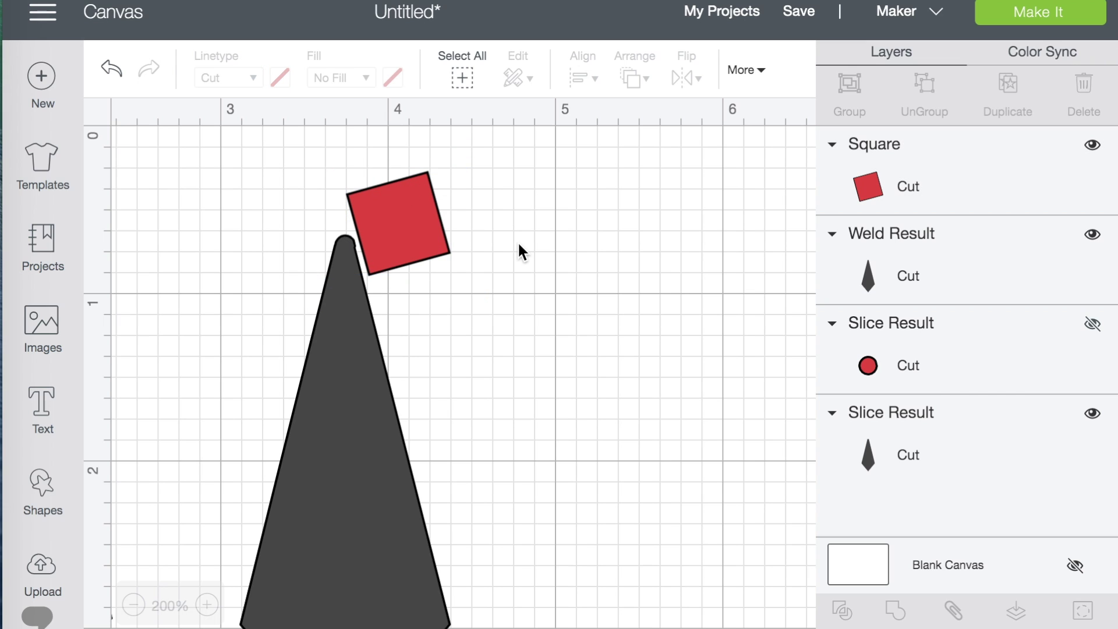
left_click_drag(415, 218, 411, 217)
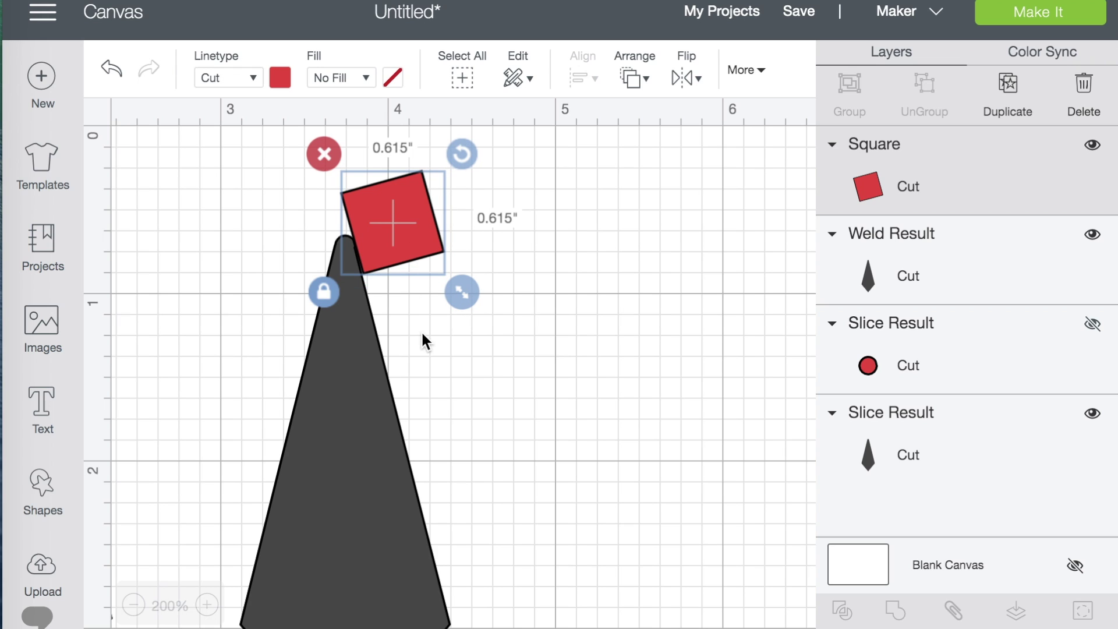
left_click(564, 306)
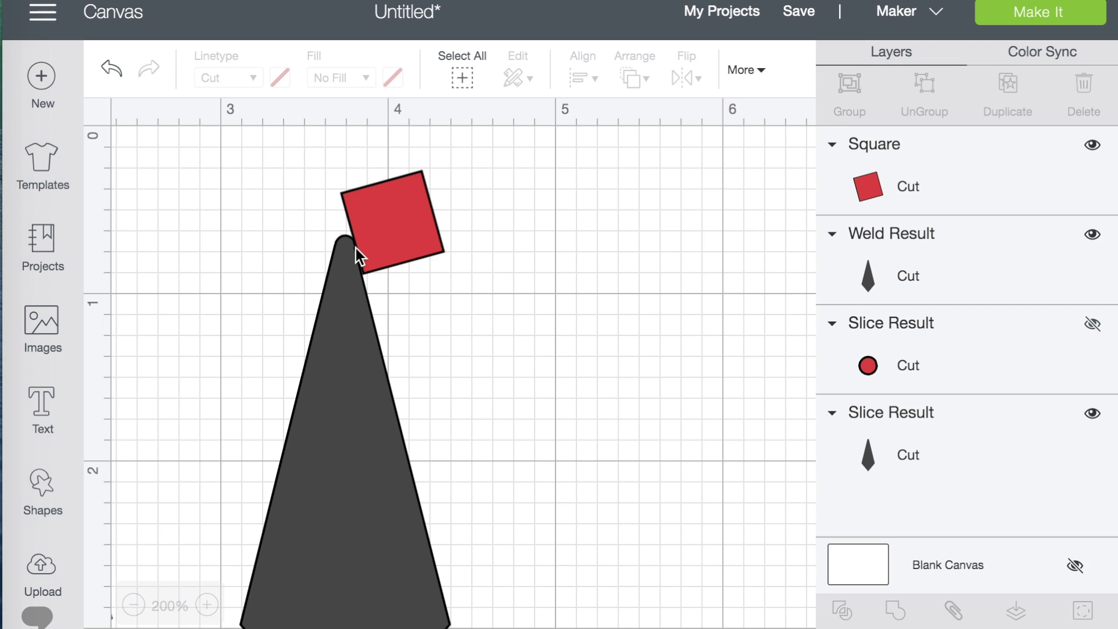
- Fine-tune the square over the cone tip, slice it against the cone, and pull the cone piece aside
left_click(393, 228)
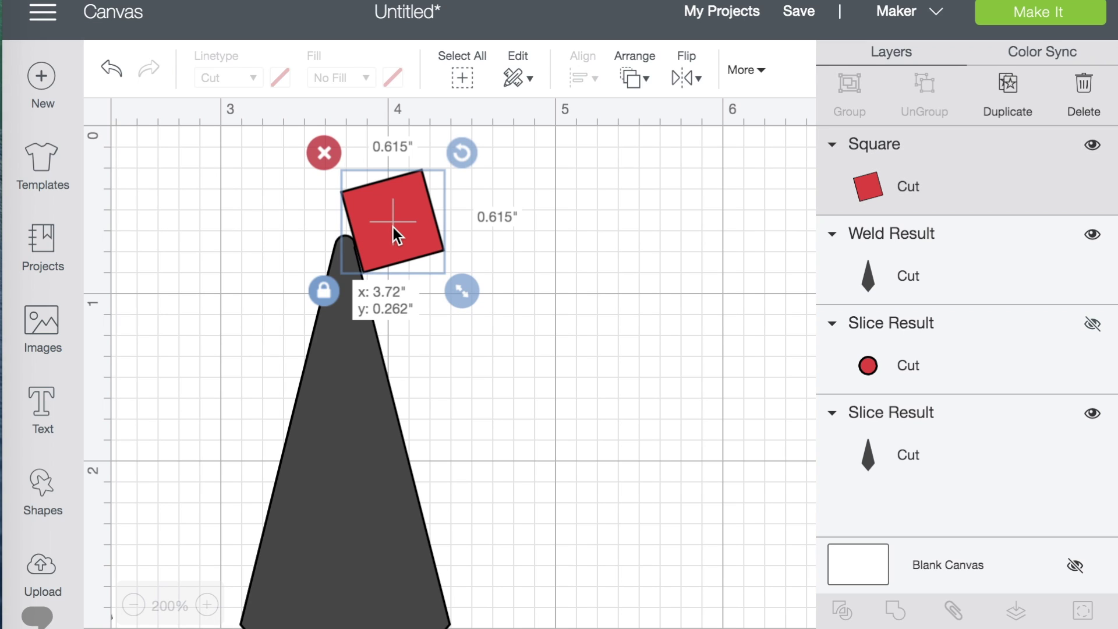
left_click(456, 145)
left_click(417, 195)
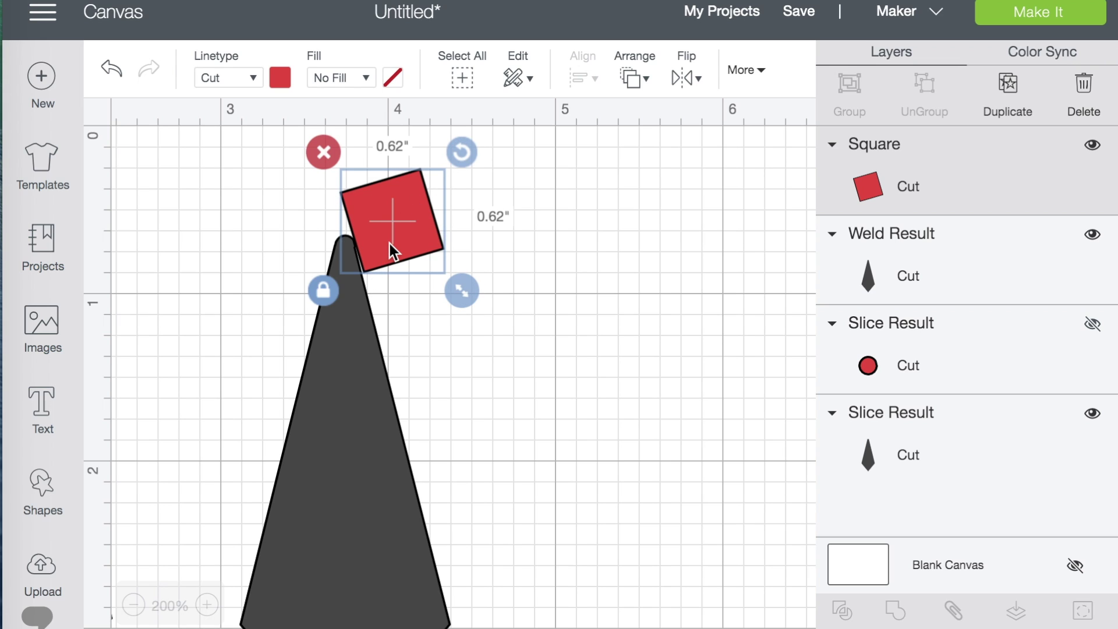
left_click_drag(390, 243, 385, 230)
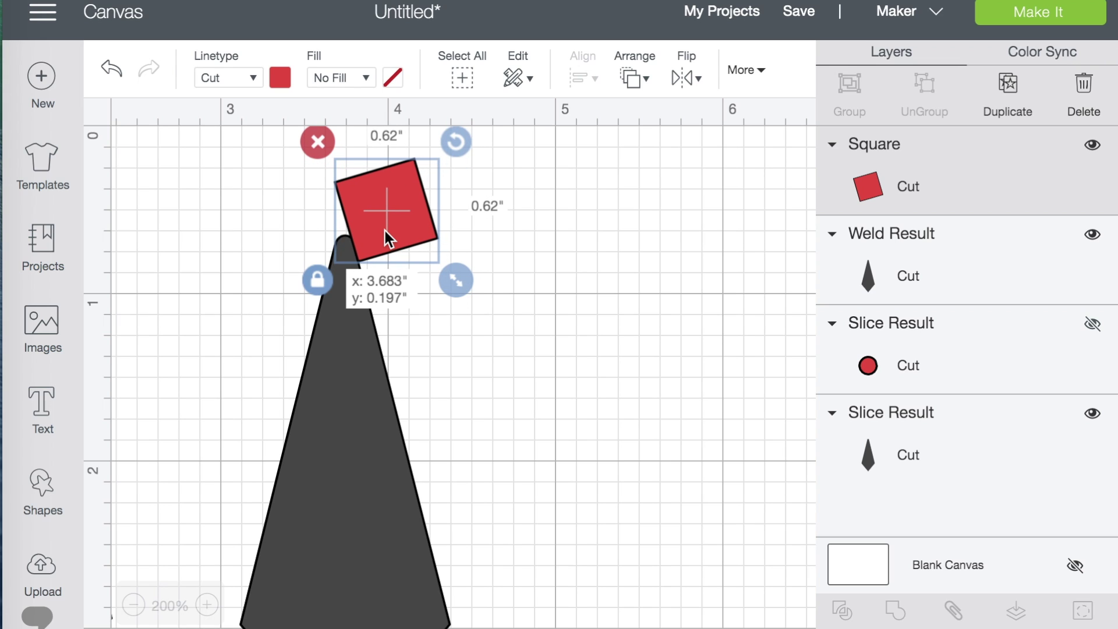
left_click(495, 406)
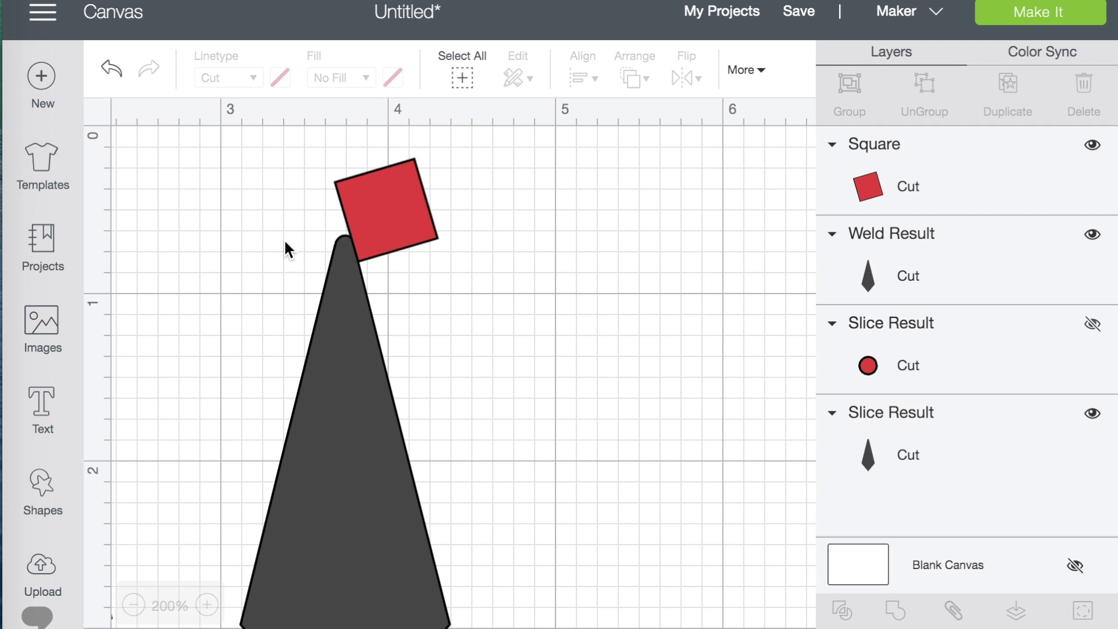
left_click_drag(307, 176, 426, 289)
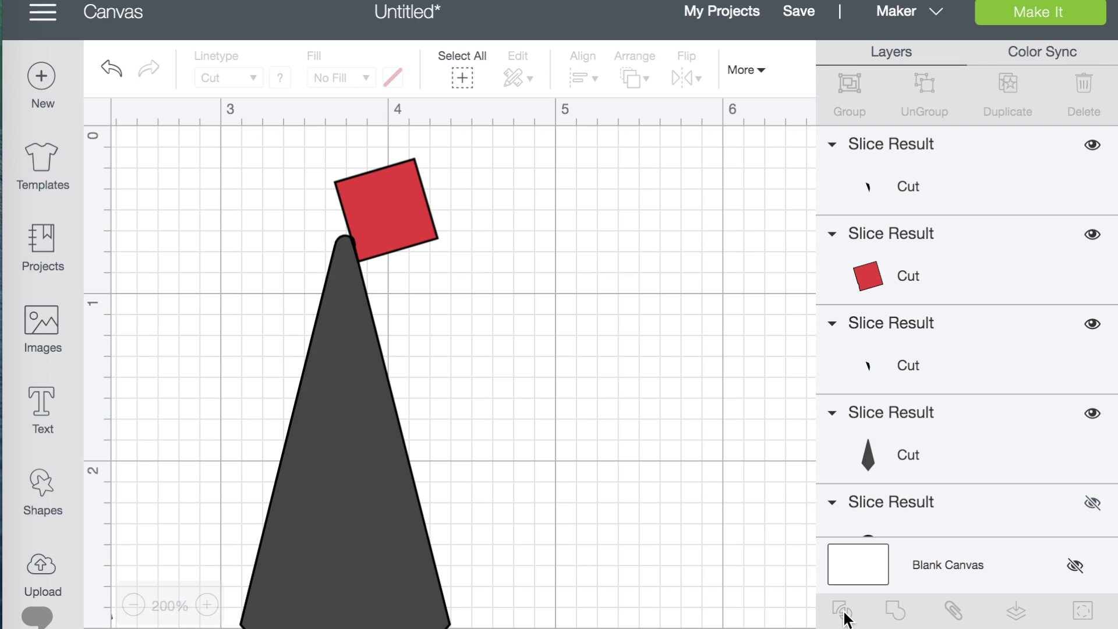
left_click_drag(362, 487, 344, 494)
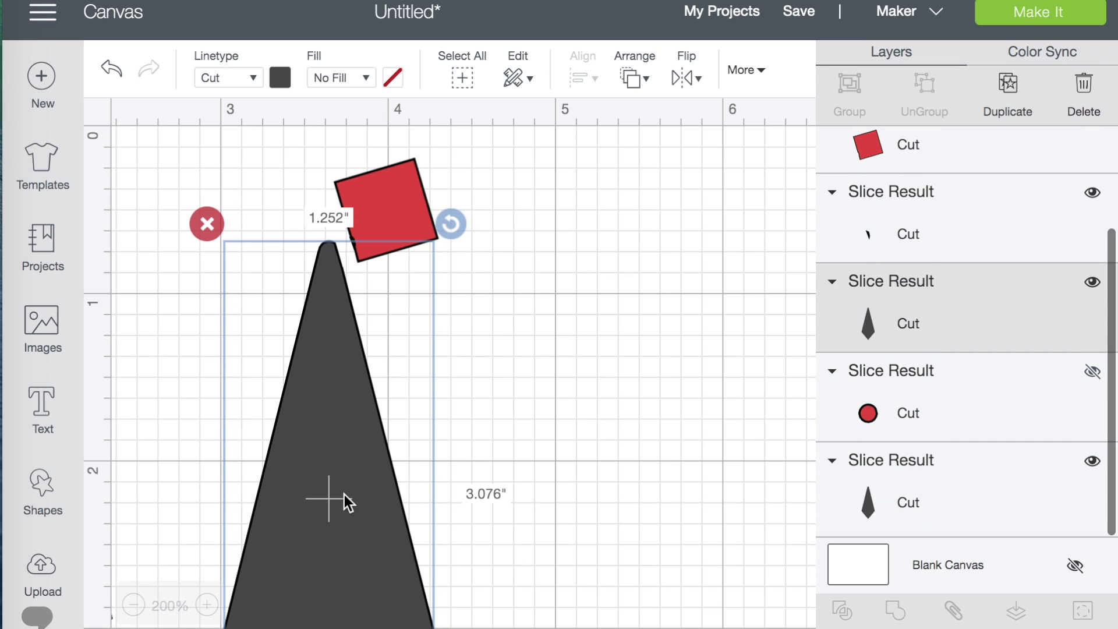
- Delete the red square and both leftover slivers at the peak, then move the trimmed cone up-right
left_click(569, 411)
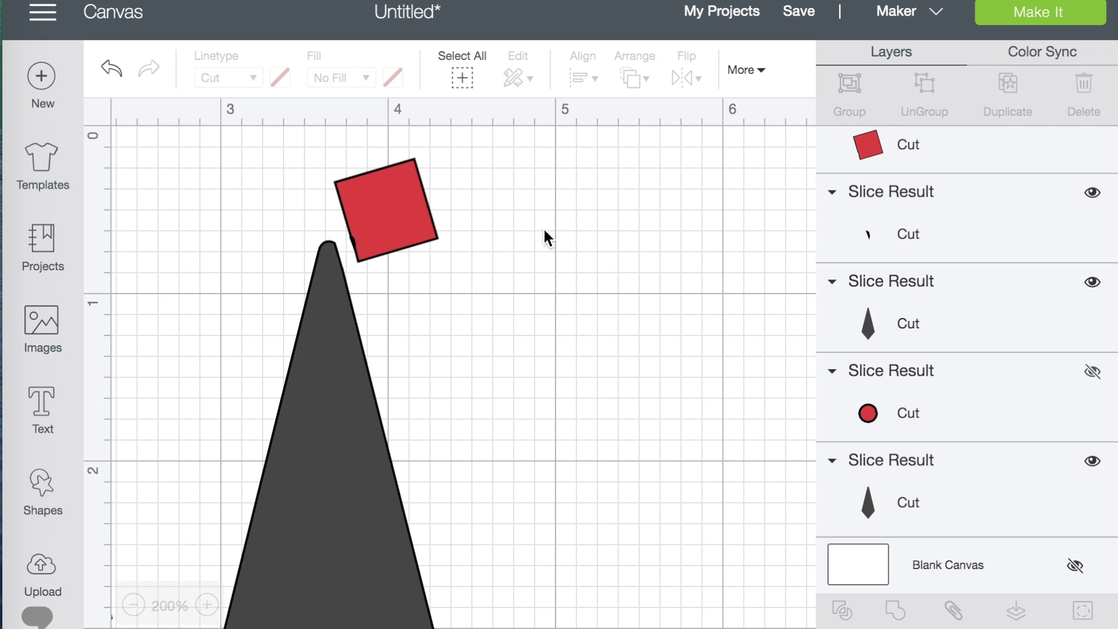
left_click(396, 209)
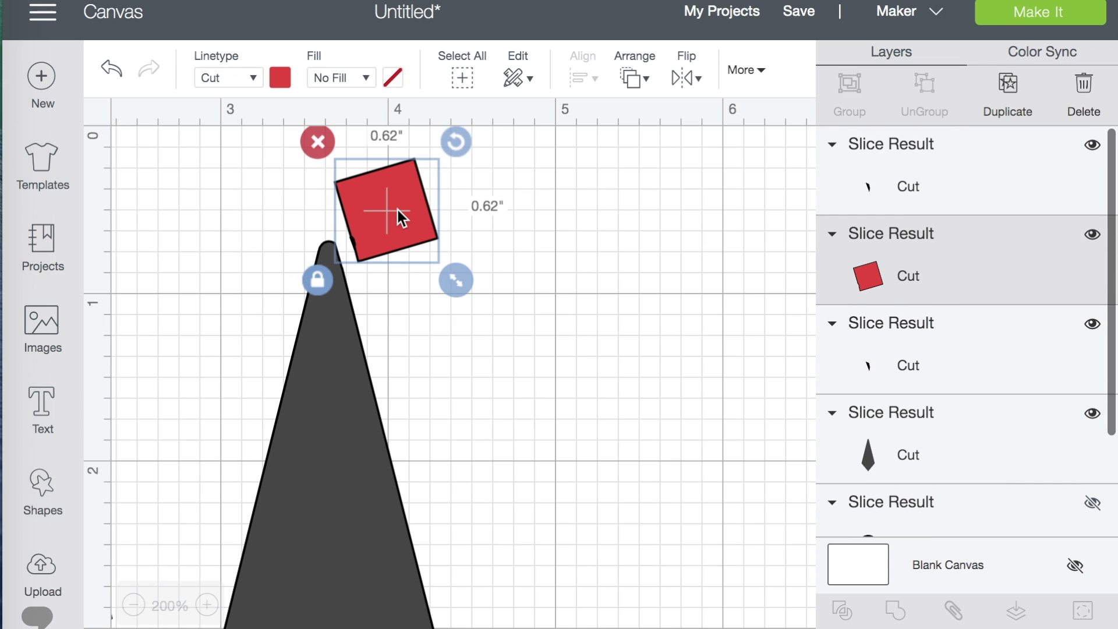
left_click(314, 140)
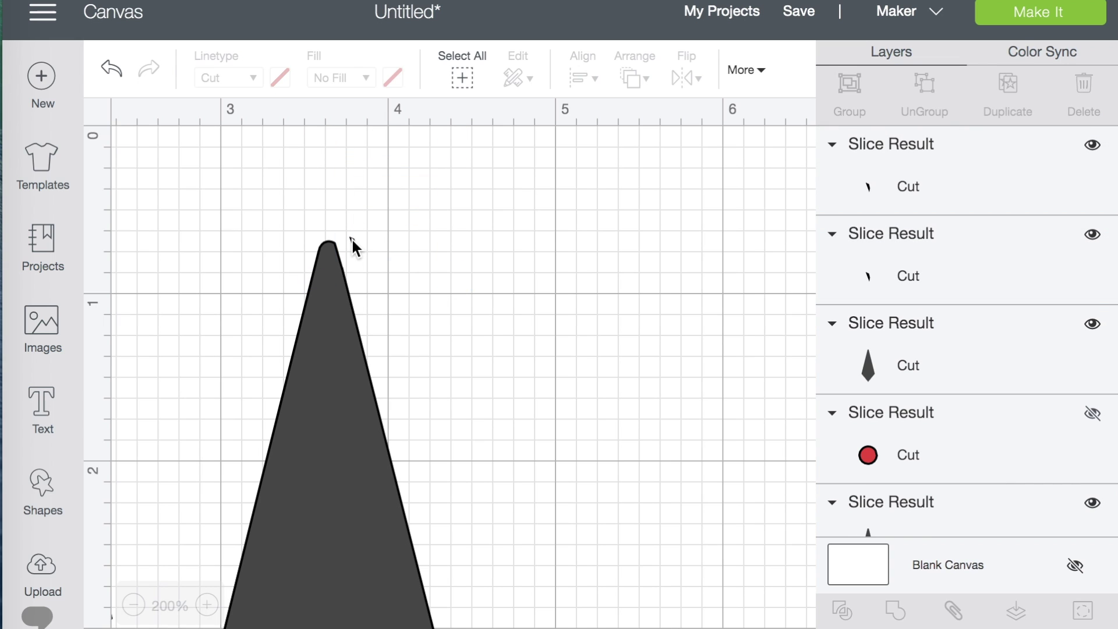
left_click(351, 240)
left_click(333, 217)
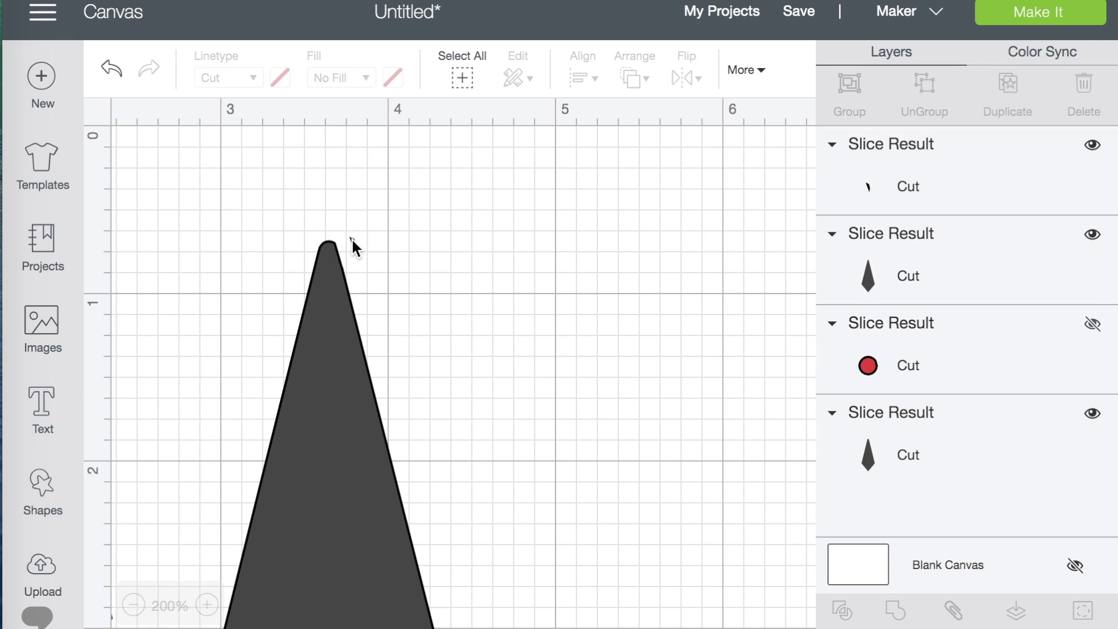
left_click(352, 240)
left_click(335, 222)
left_click_drag(354, 407, 463, 381)
scroll(261, 409, "left", 8)
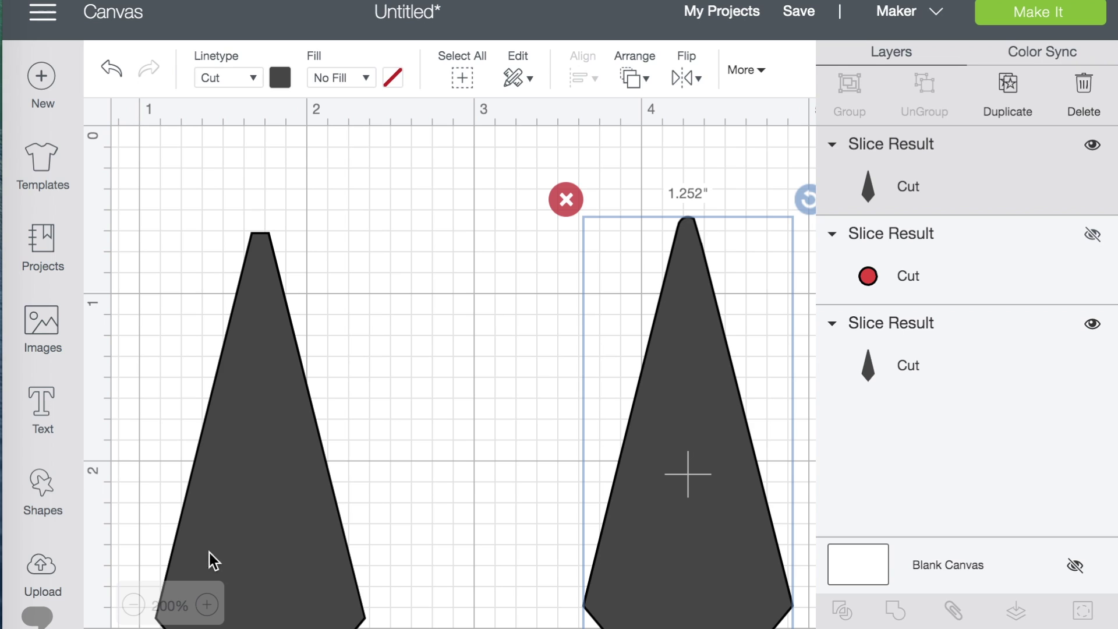
- Hide the left flat-tipped tie and move the trimmed tie left to x 1.917", y 0.556"
left_click(134, 606)
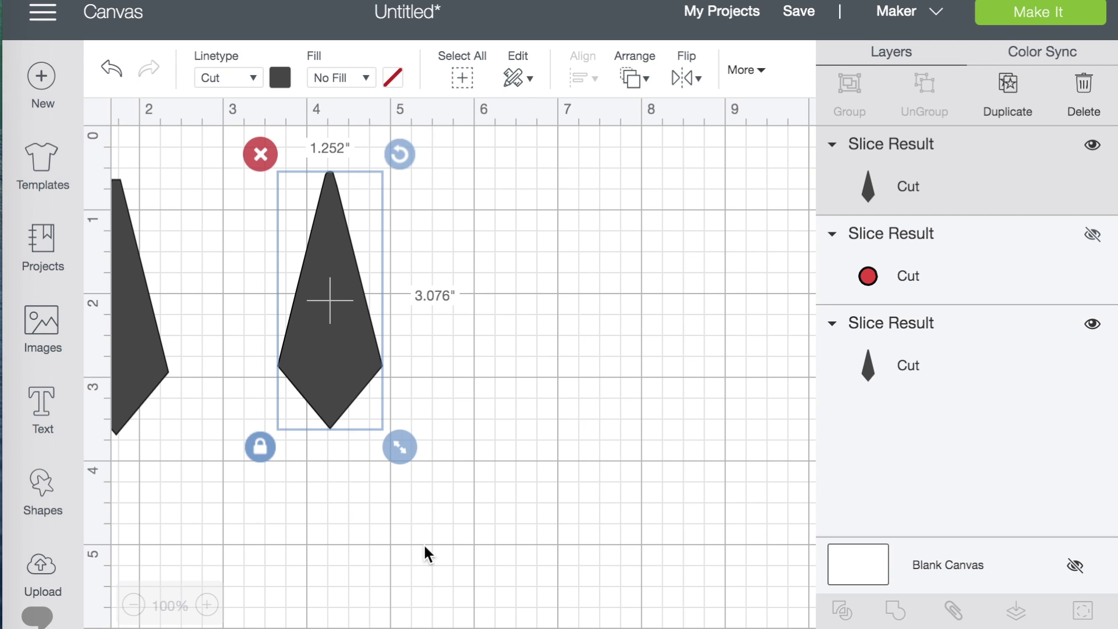
scroll(433, 538, "left", 4)
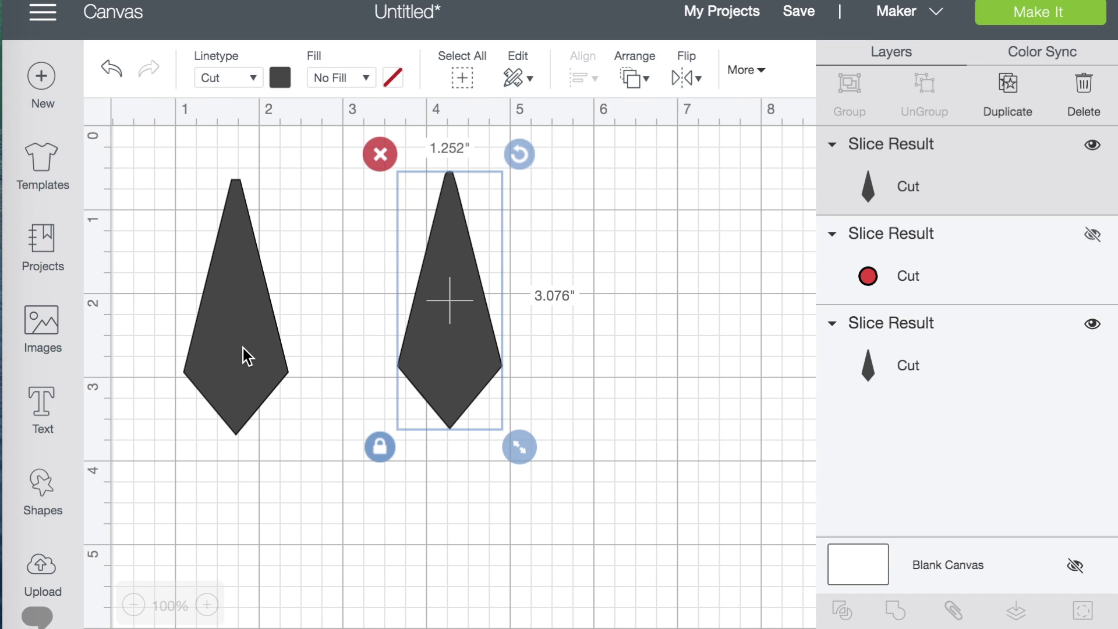
left_click(243, 347)
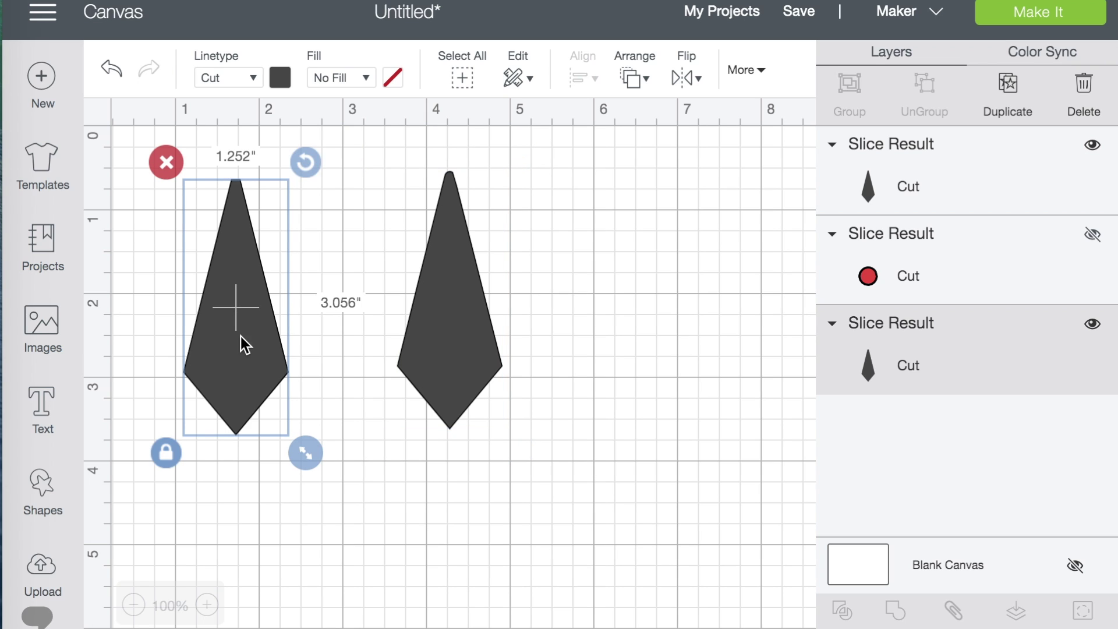
mouse_move(452, 294)
left_mouse_down()
mouse_move(442, 312)
mouse_move(437, 301)
left_mouse_up()
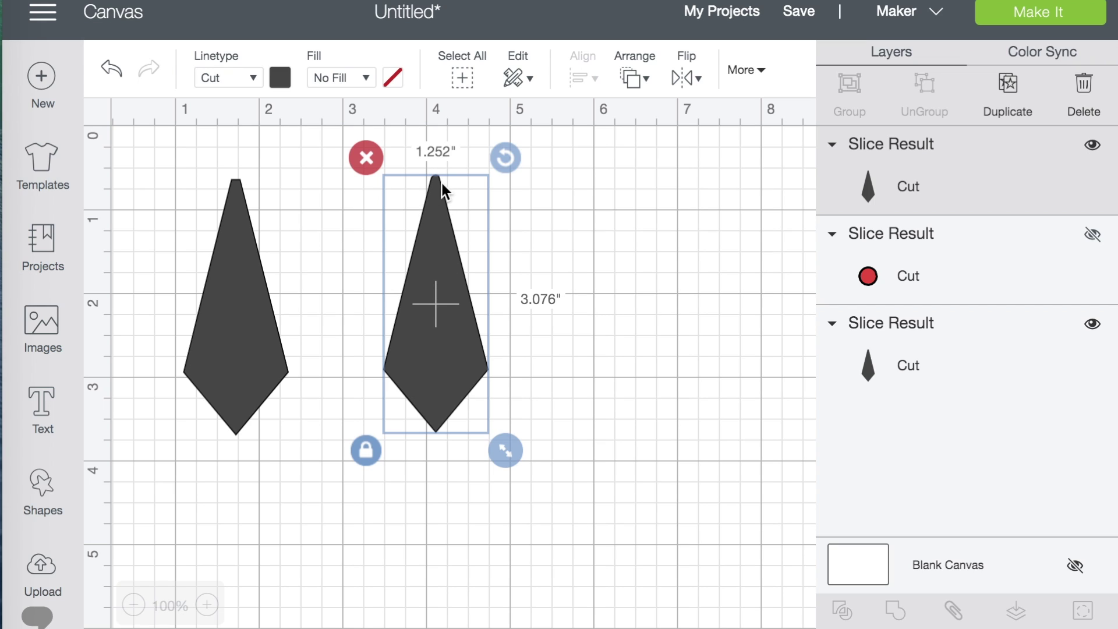
left_click(427, 499)
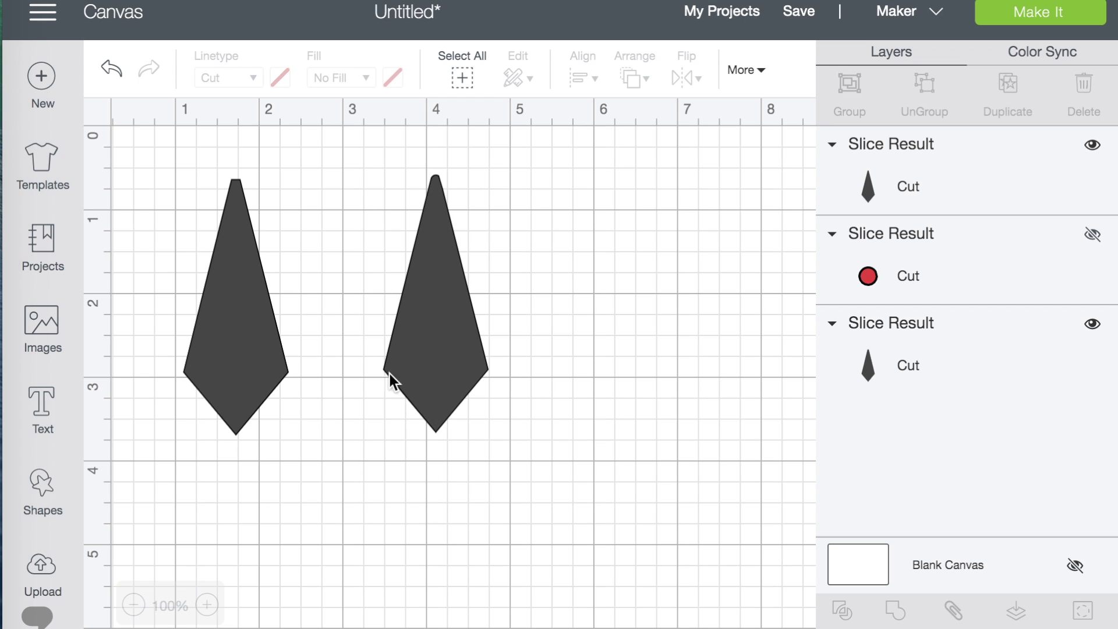
left_click(244, 359)
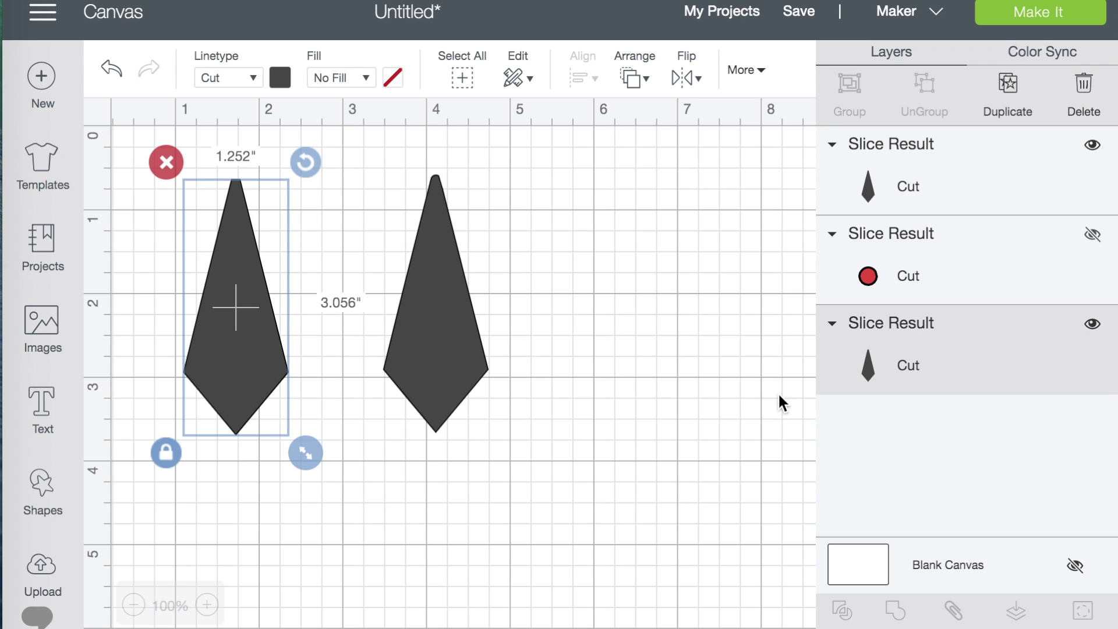
left_click(1092, 324)
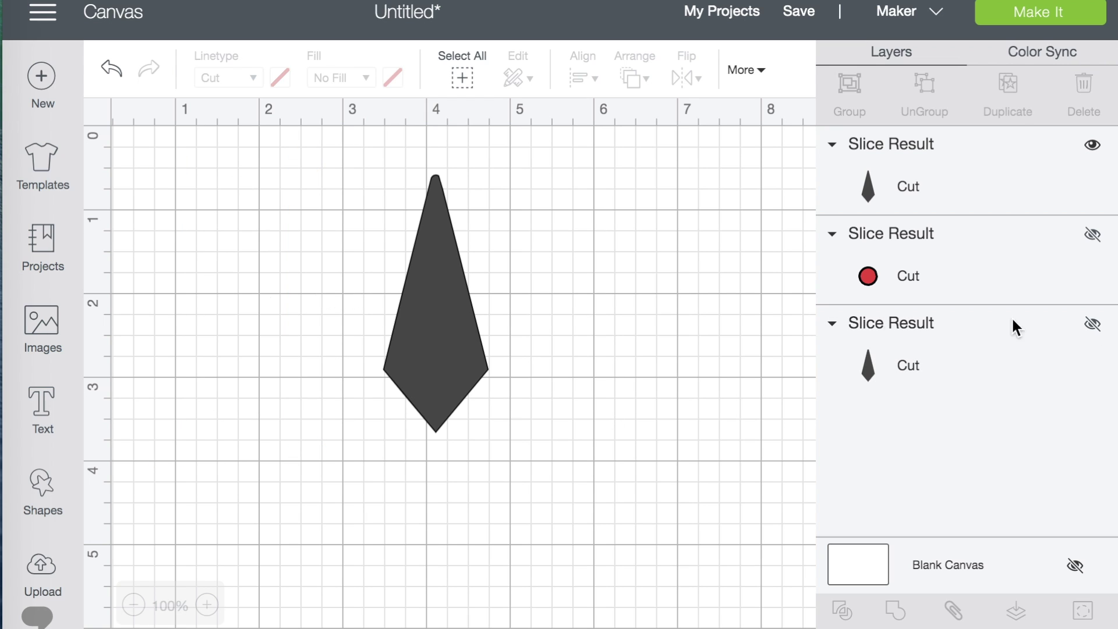
left_click_drag(442, 324, 298, 323)
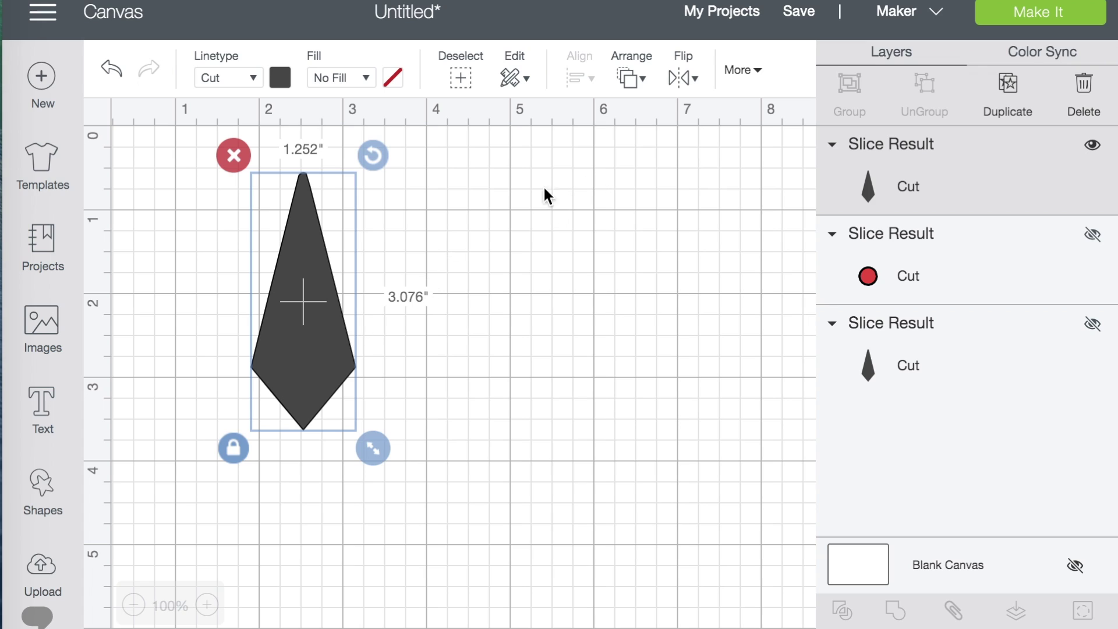
- Set the tie's height to 3.0", scaling its width to 1.221"
left_click(739, 68)
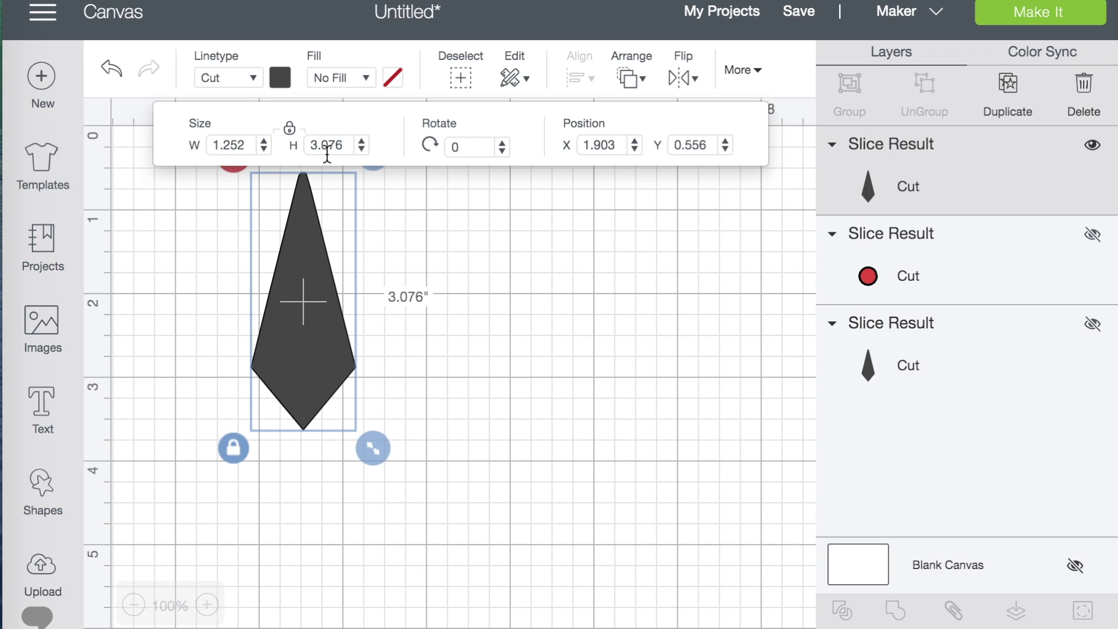
left_click(345, 146)
key("BackSpace")
key("BackSpace")
key("Return")
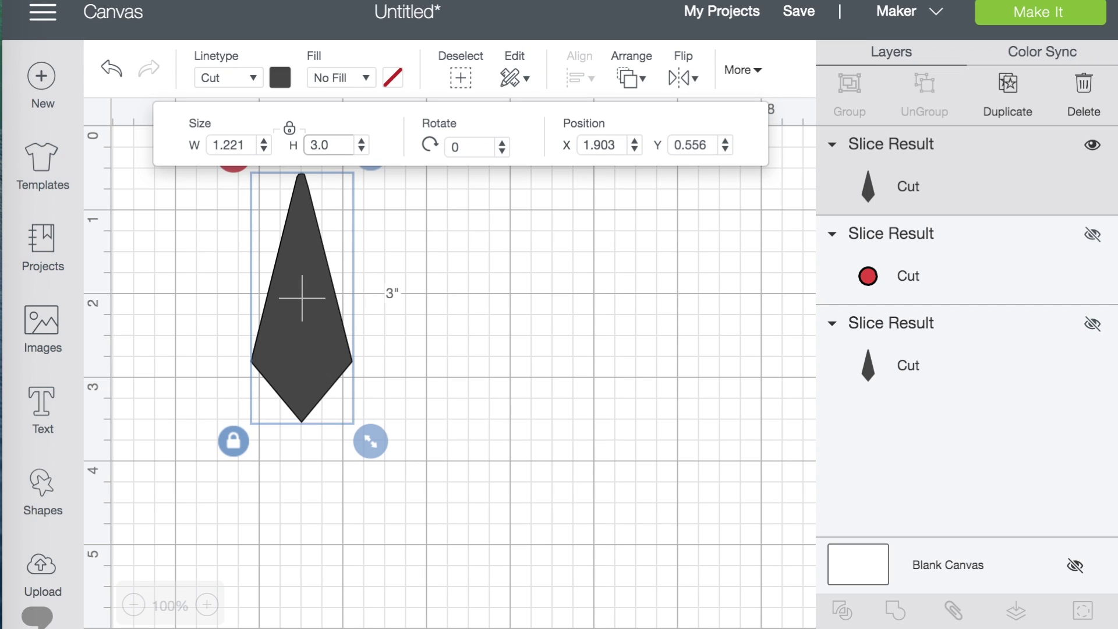
left_click(490, 333)
left_click(298, 335)
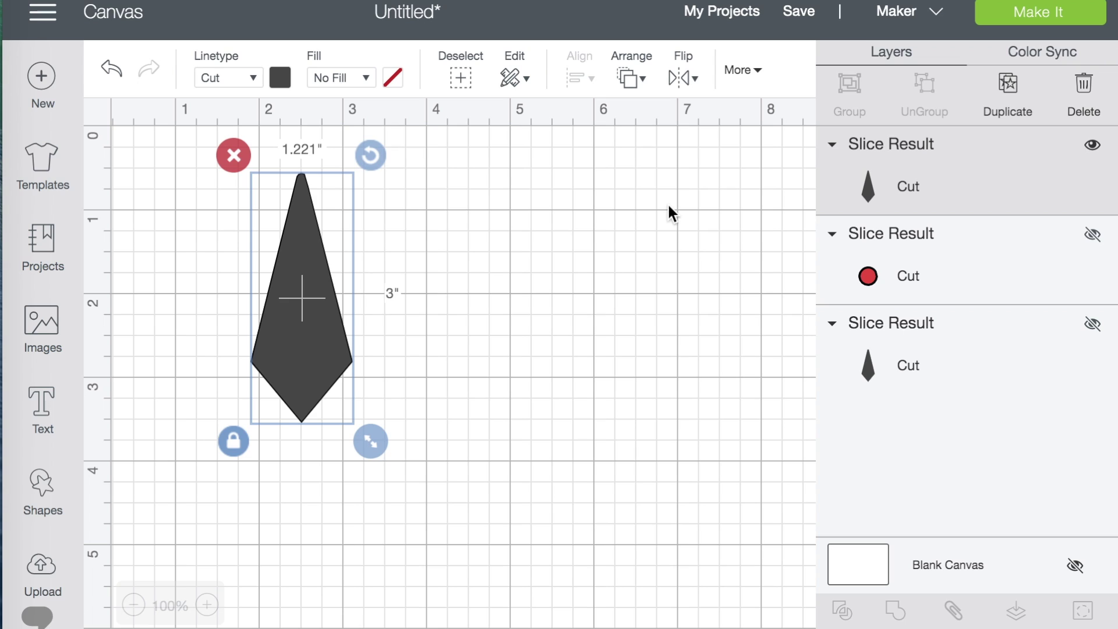
- Duplicate the tie, recolour the copy red, and place it right of the dark tie
left_click(981, 109)
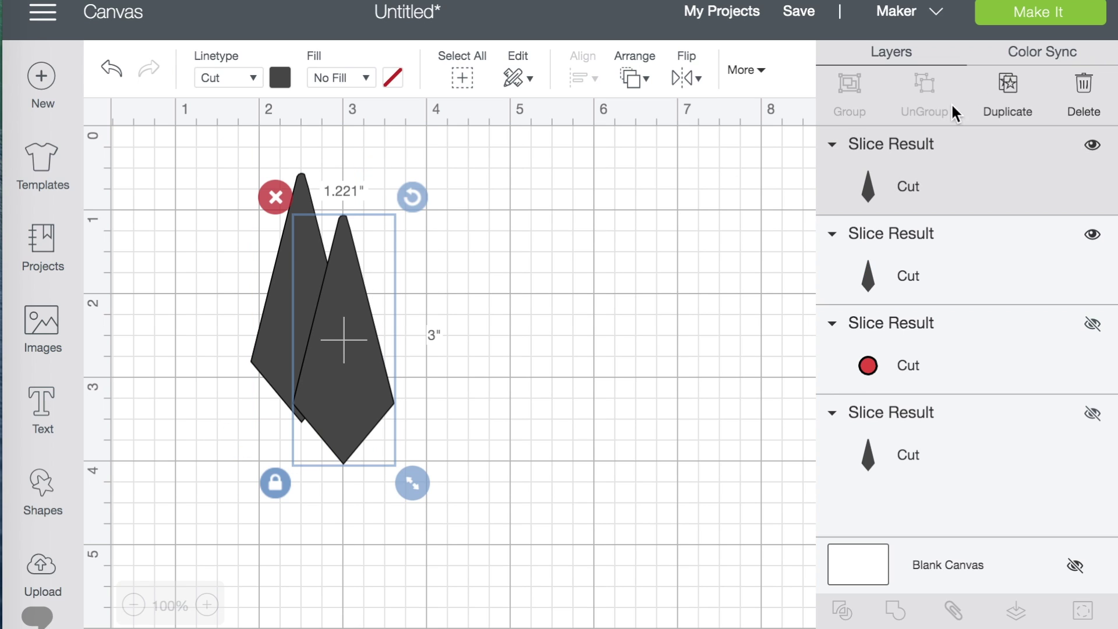
left_click(281, 78)
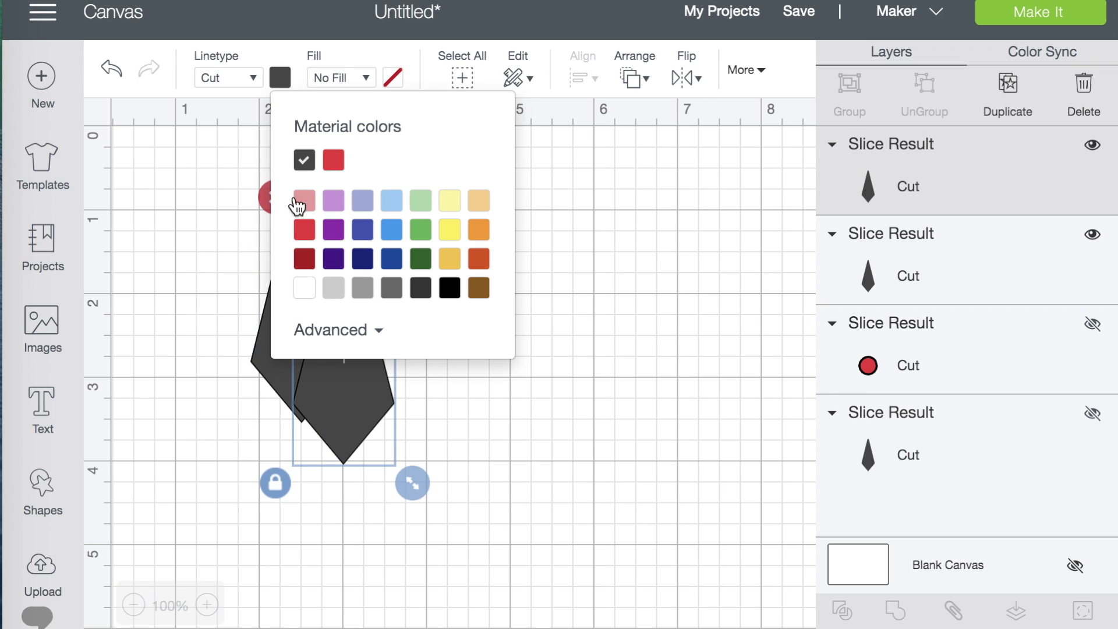
left_click(305, 231)
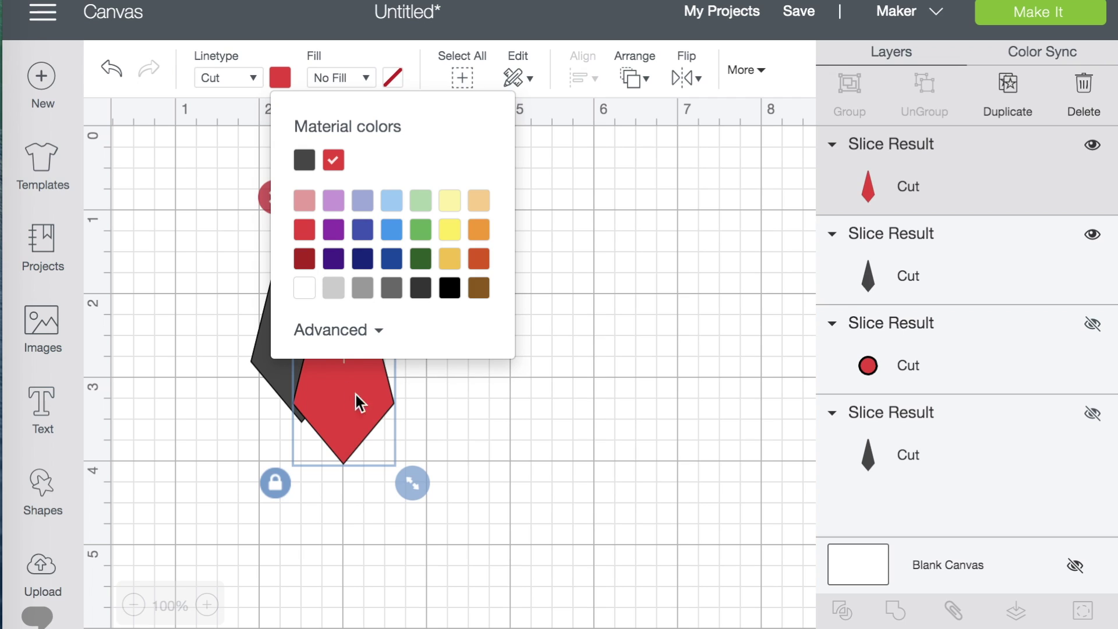
left_click_drag(368, 414, 482, 366)
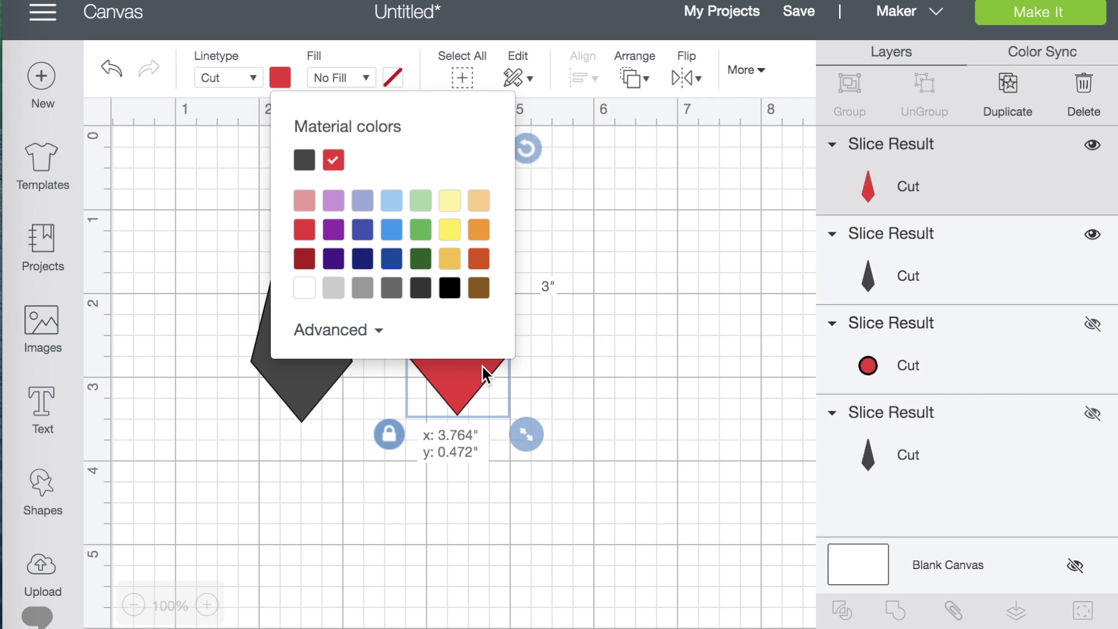
left_click(660, 329)
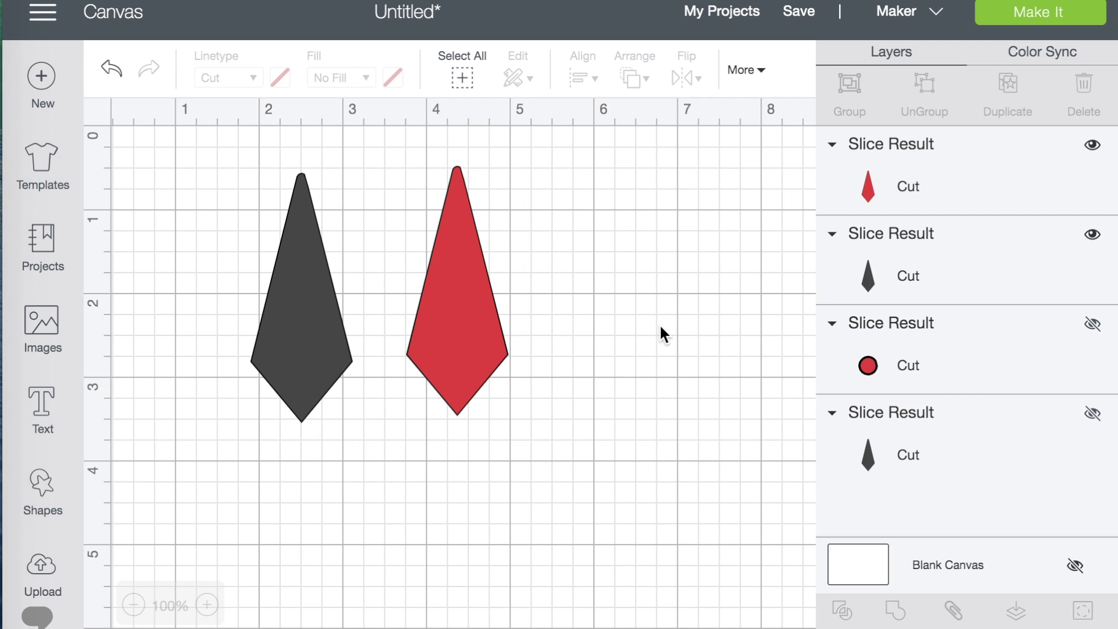
left_click(457, 308)
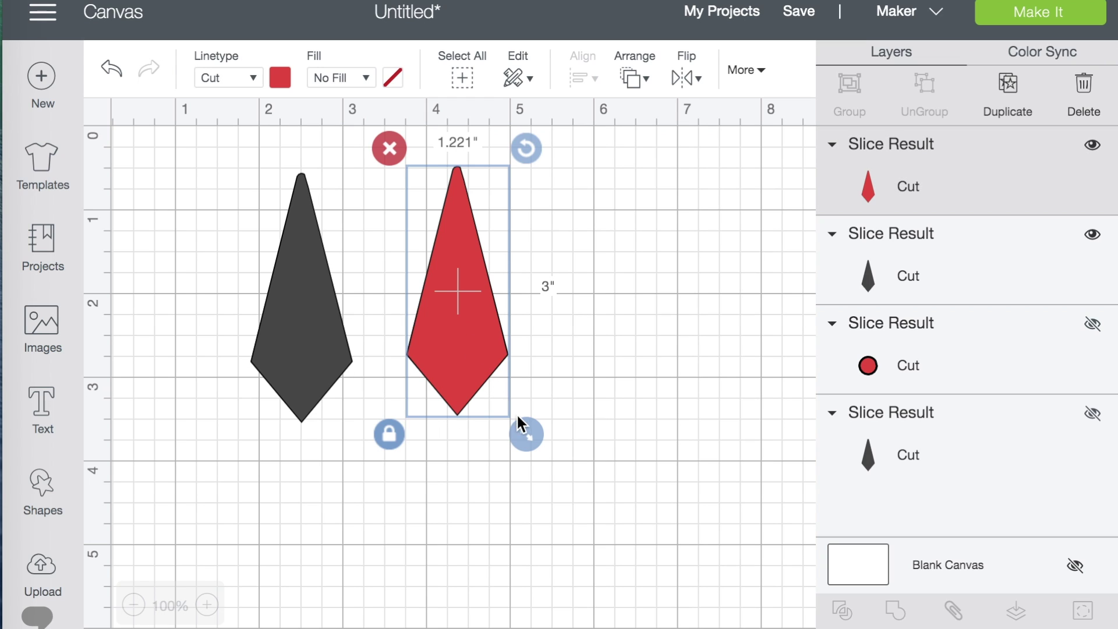
- Undo the red tie's trial shrink and move, restoring it to 1.221 by 3 inches
left_click_drag(525, 429, 484, 355)
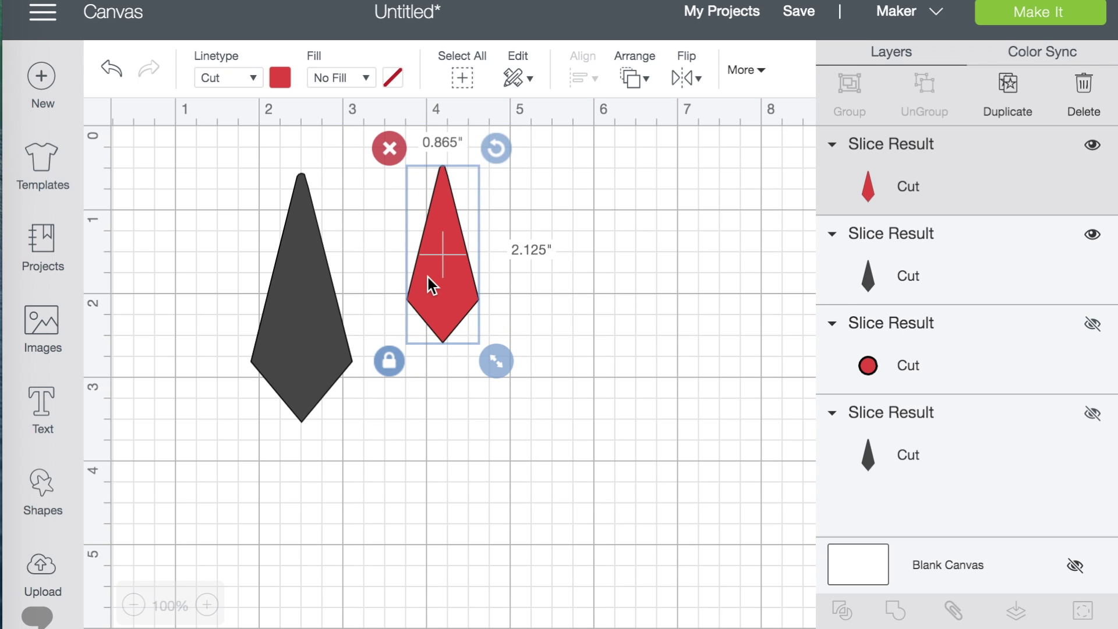
left_click_drag(421, 280, 288, 286)
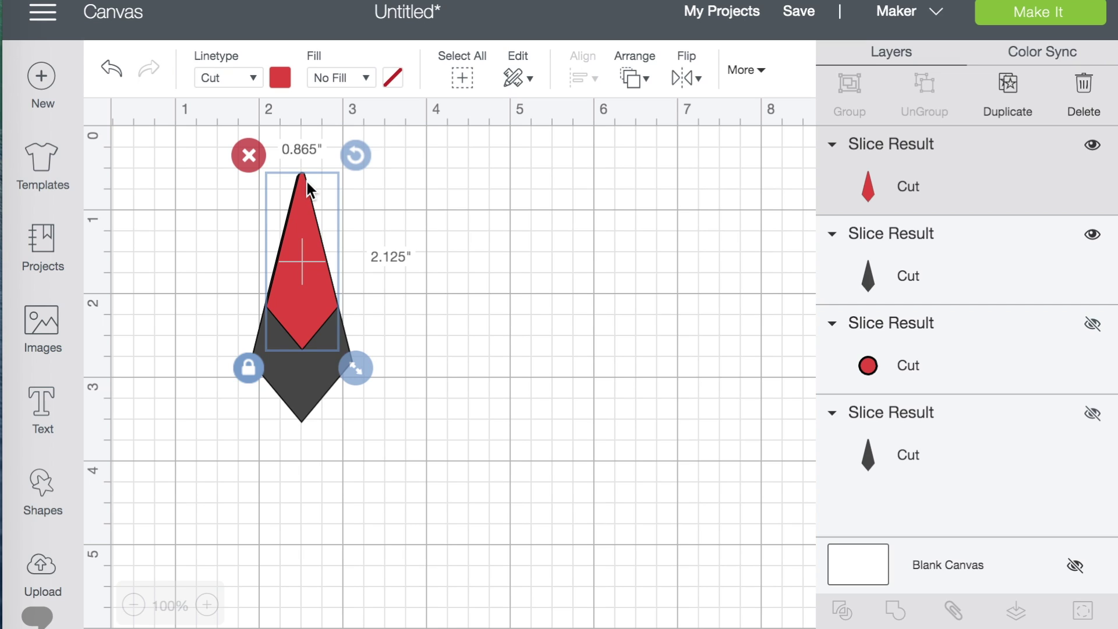
left_click(112, 71)
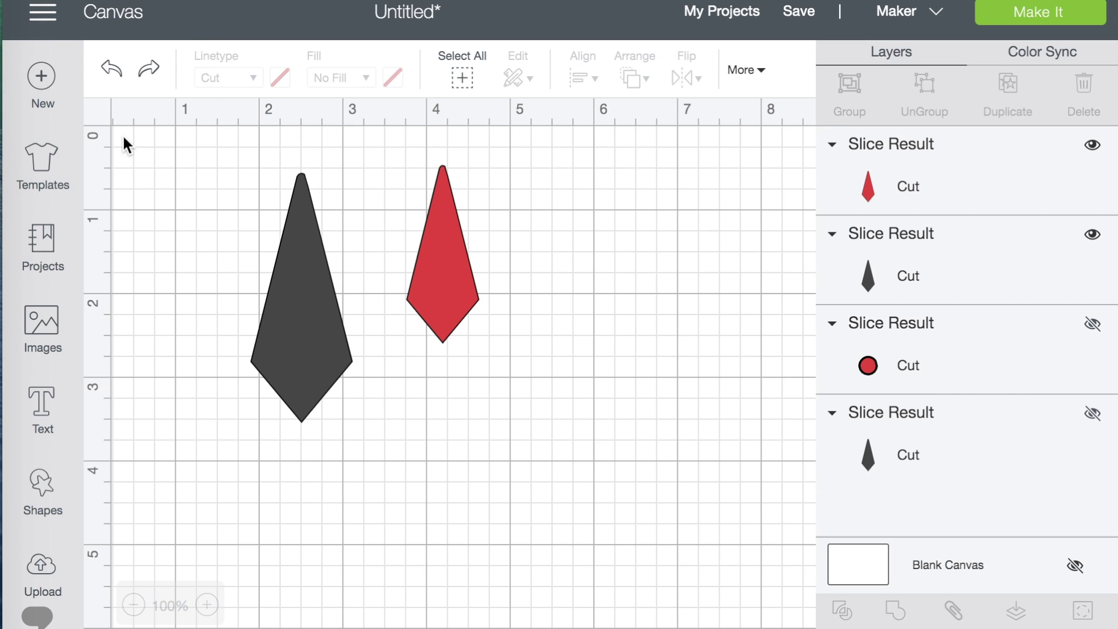
left_click(113, 71)
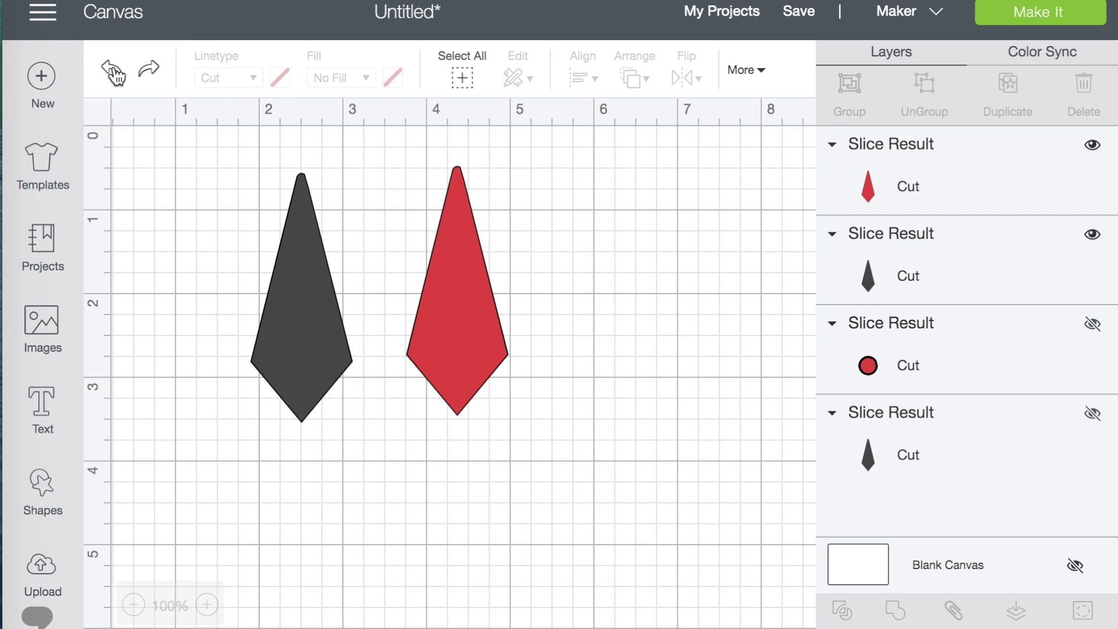
left_click(464, 291)
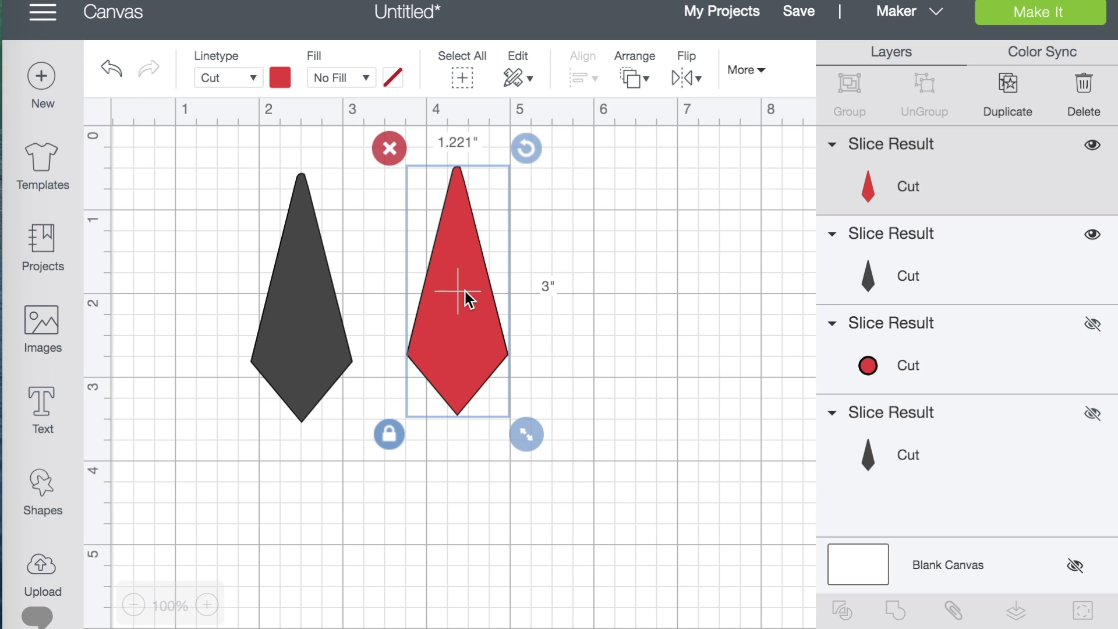
- With proportions unlocked, set the red tie's height to 2.4 inches, keeping its 1.221-inch width
left_click(390, 436)
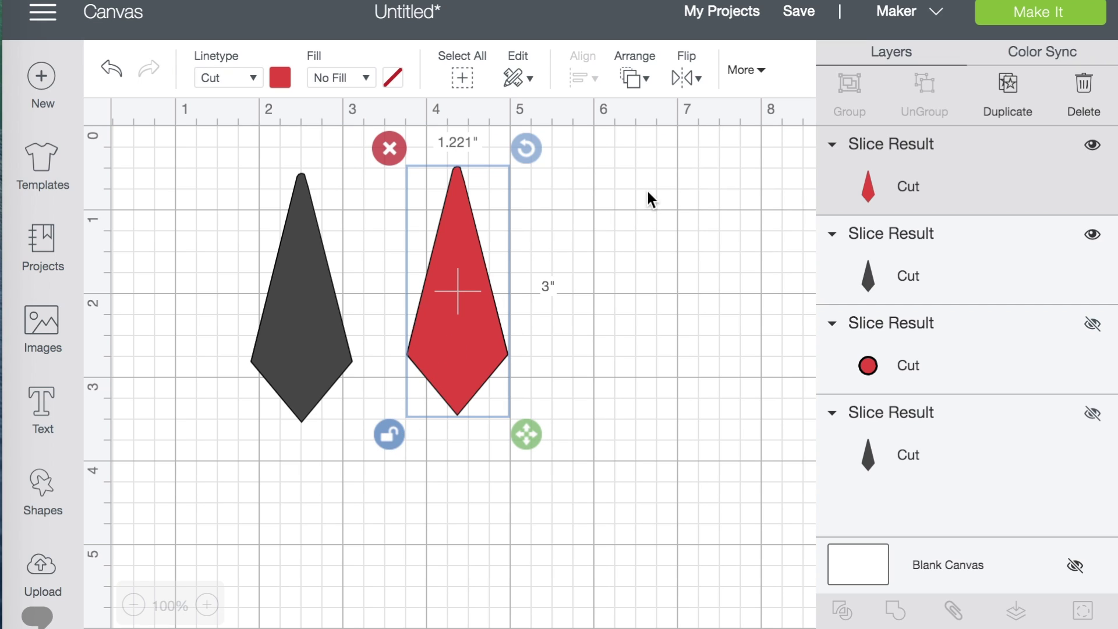
left_click(741, 71)
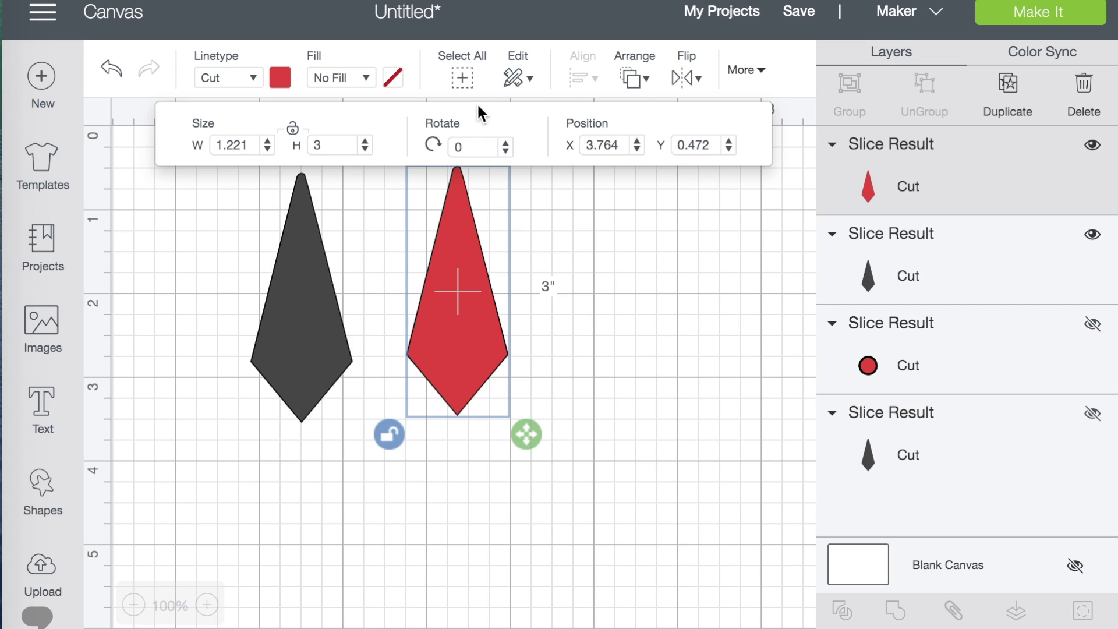
left_click(344, 140)
key("BackSpace")
type("2.4")
key("Return")
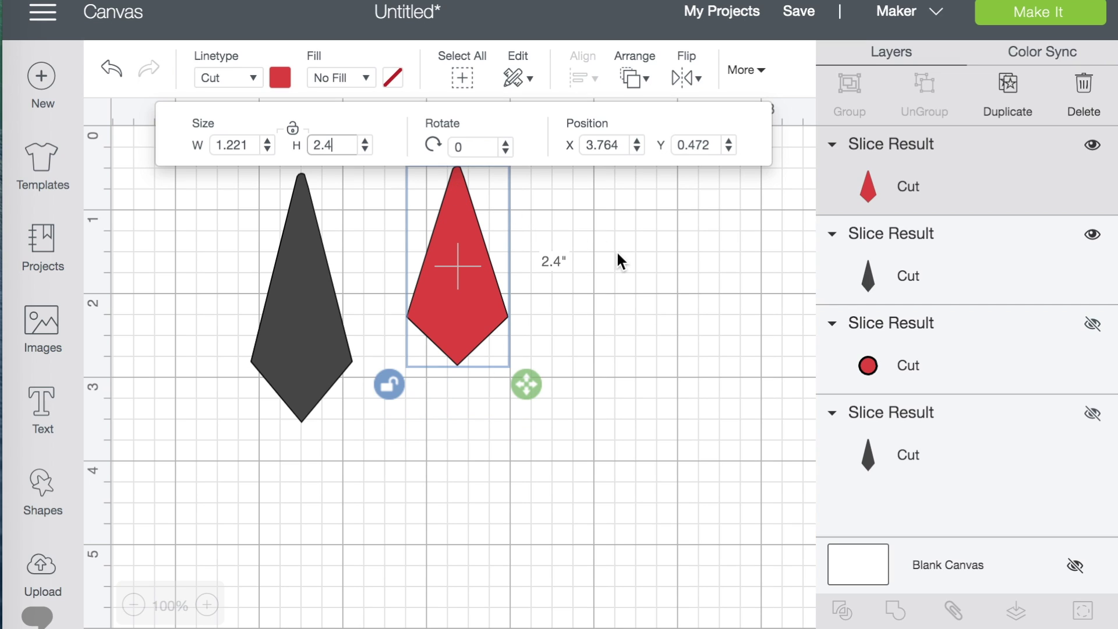
left_click(587, 365)
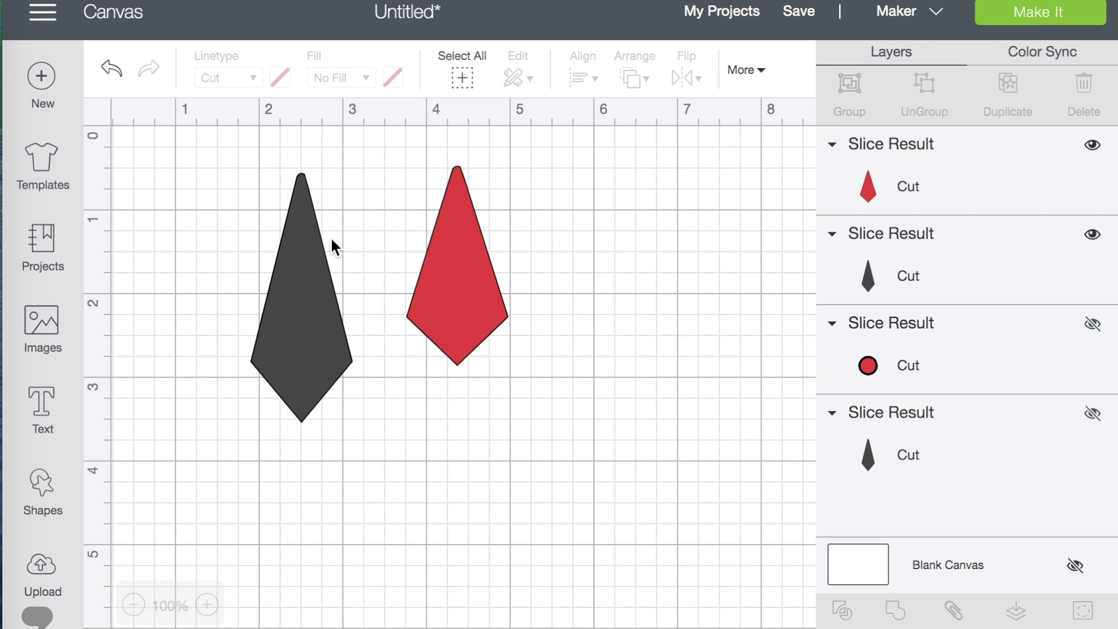
- Move the 2.4-inch red tie over the dark tie so their top tips line up
left_click_drag(460, 262, 302, 273)
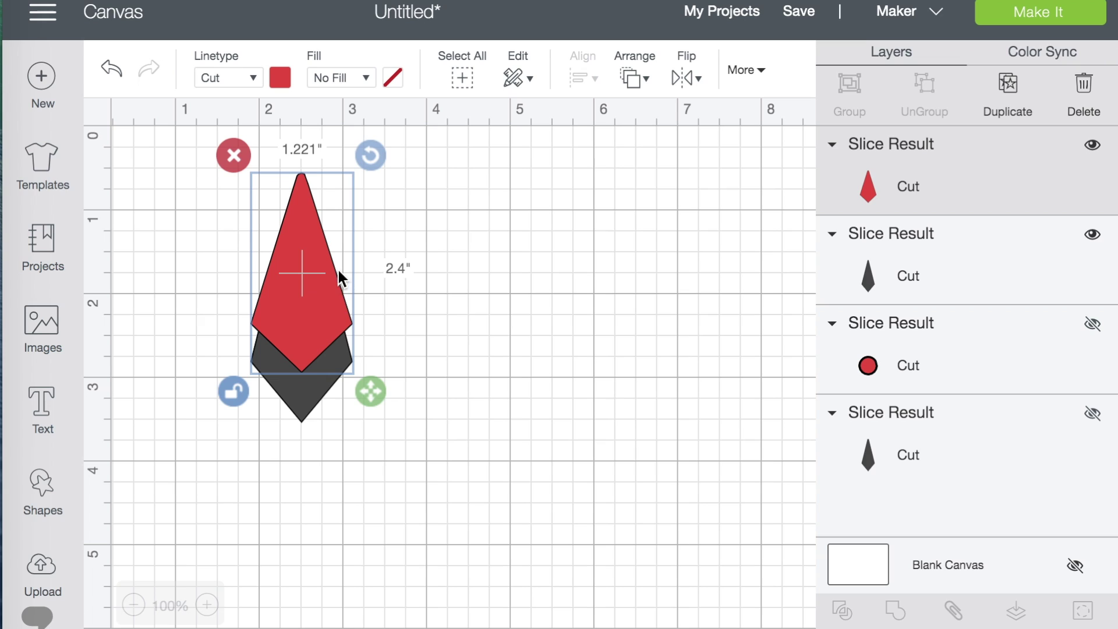
left_click(475, 297)
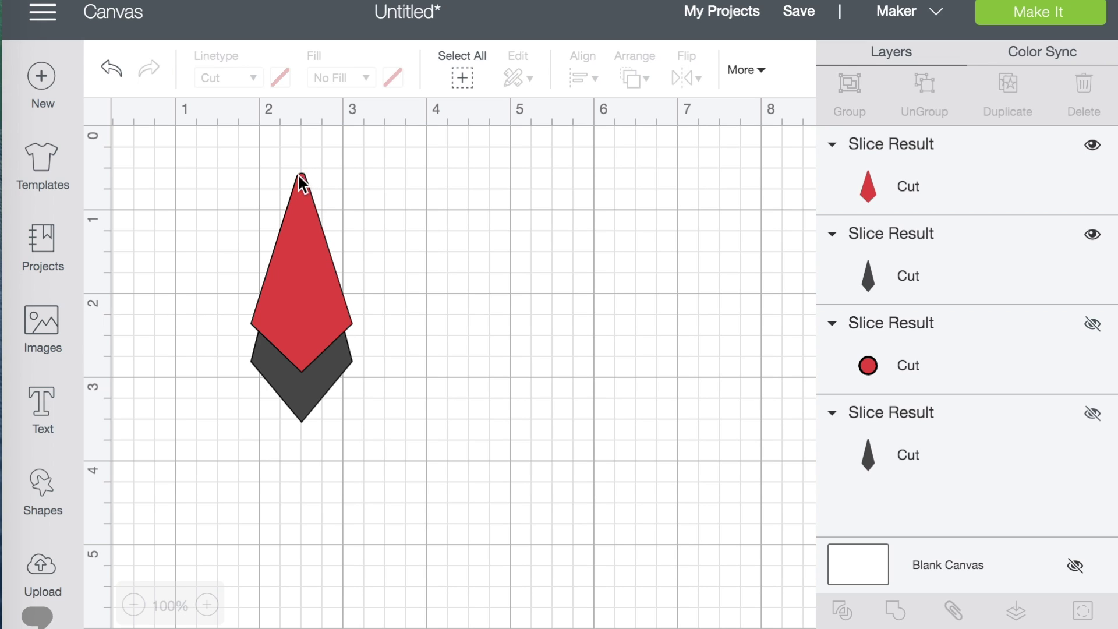
left_click(314, 242)
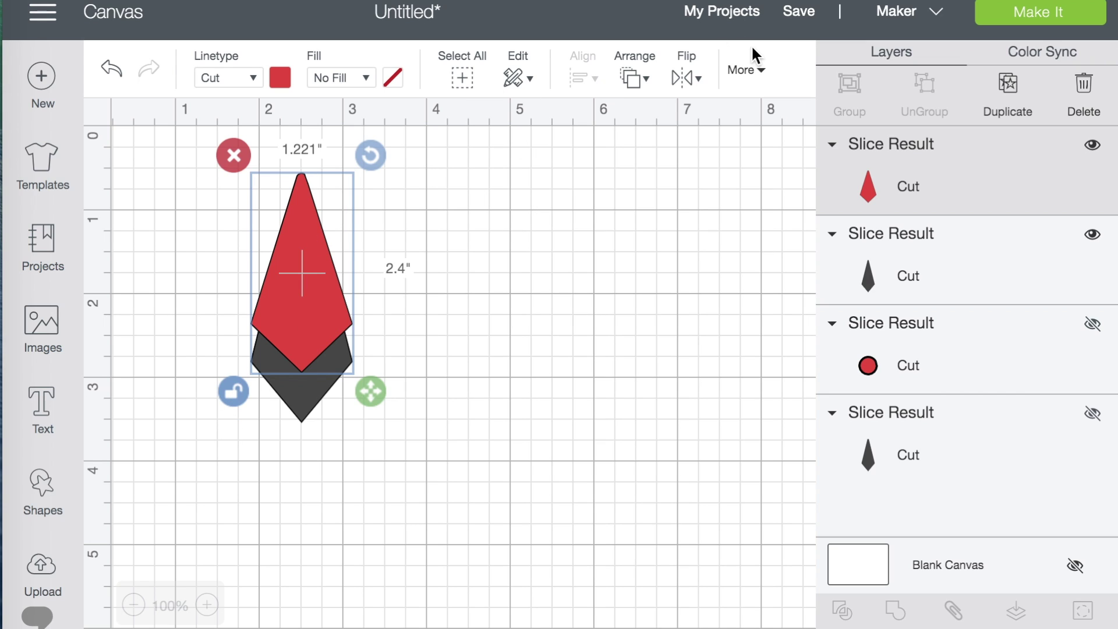
- Widen the red tie to 1.23 inches and move it back to the right of the dark tie
left_click(755, 65)
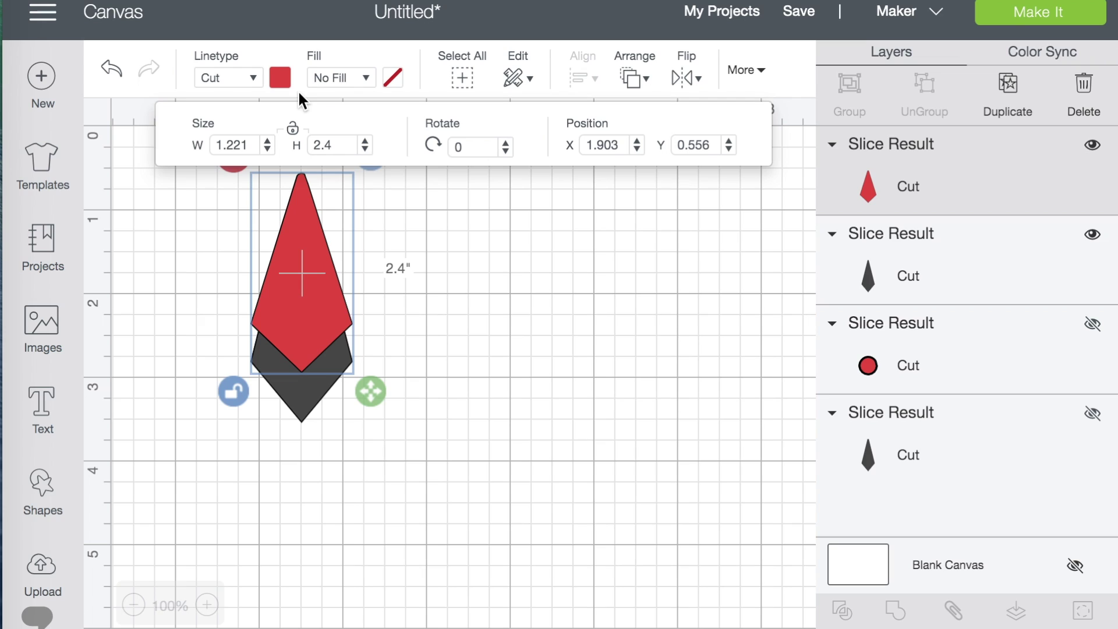
left_click(252, 146)
key("BackSpace")
key("BackSpace")
type("3")
left_click(453, 304)
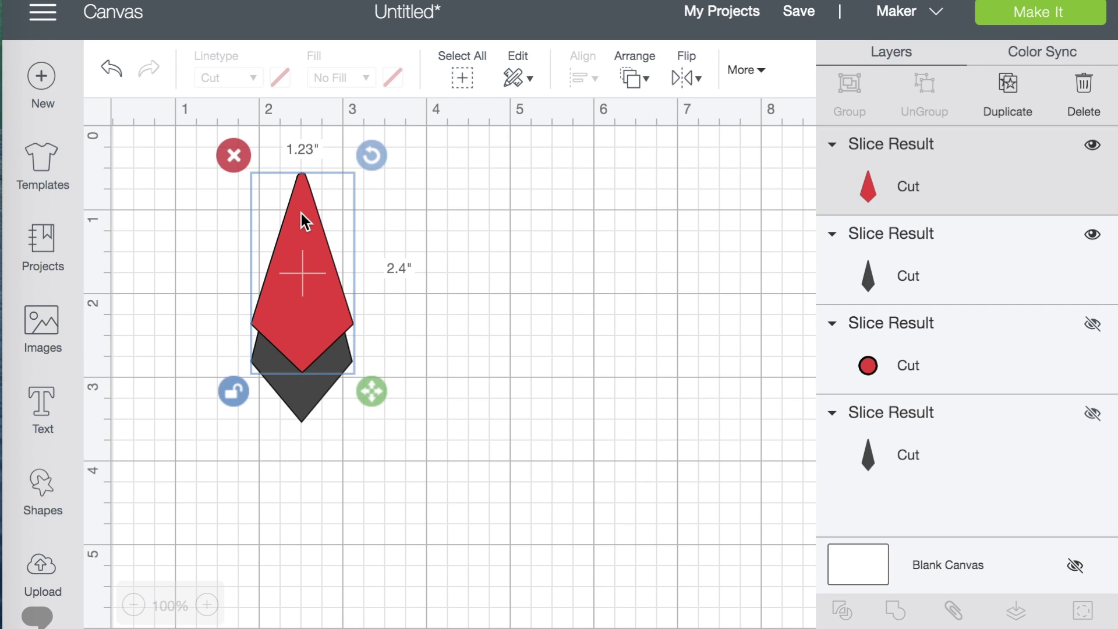
left_click_drag(301, 213, 435, 213)
left_click(621, 250)
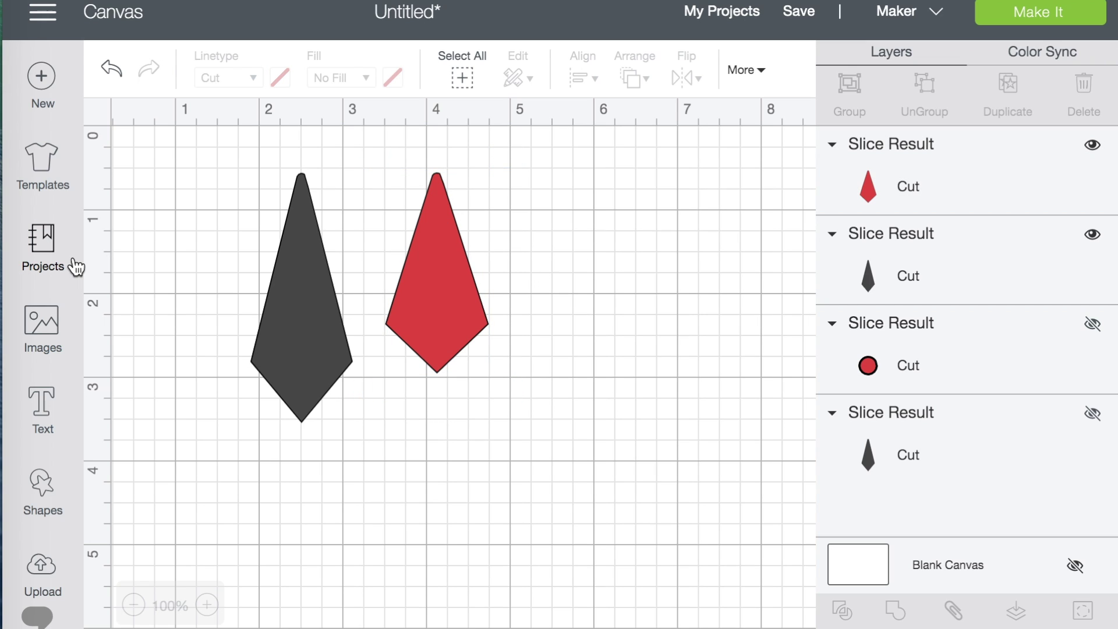
- Add a circle from Shapes and set its width to 0.08 inches
left_click(43, 486)
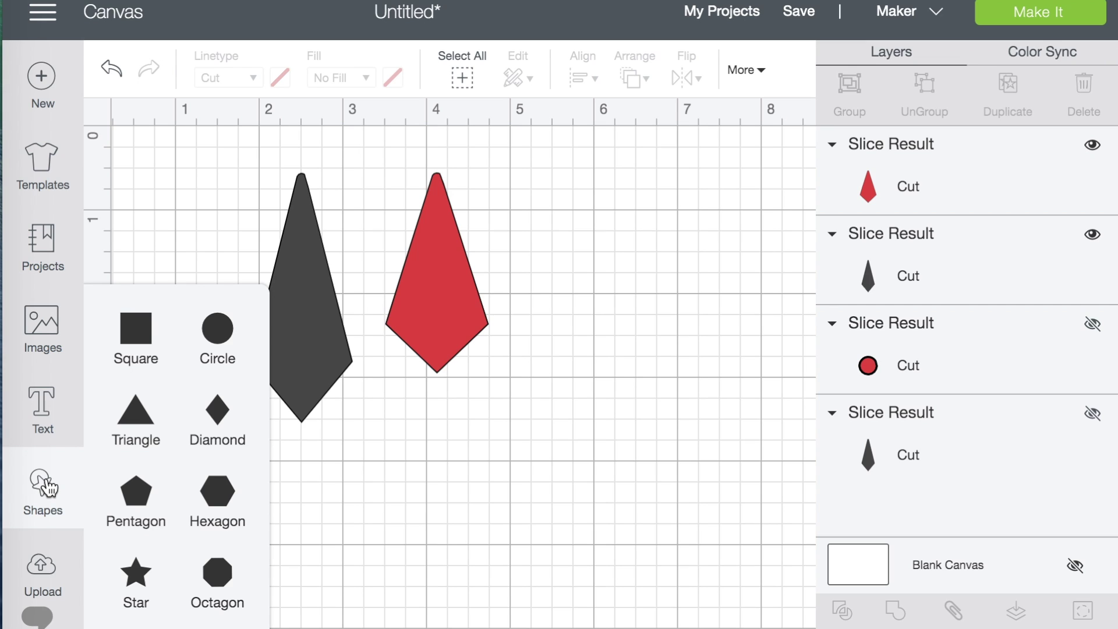
left_click(221, 331)
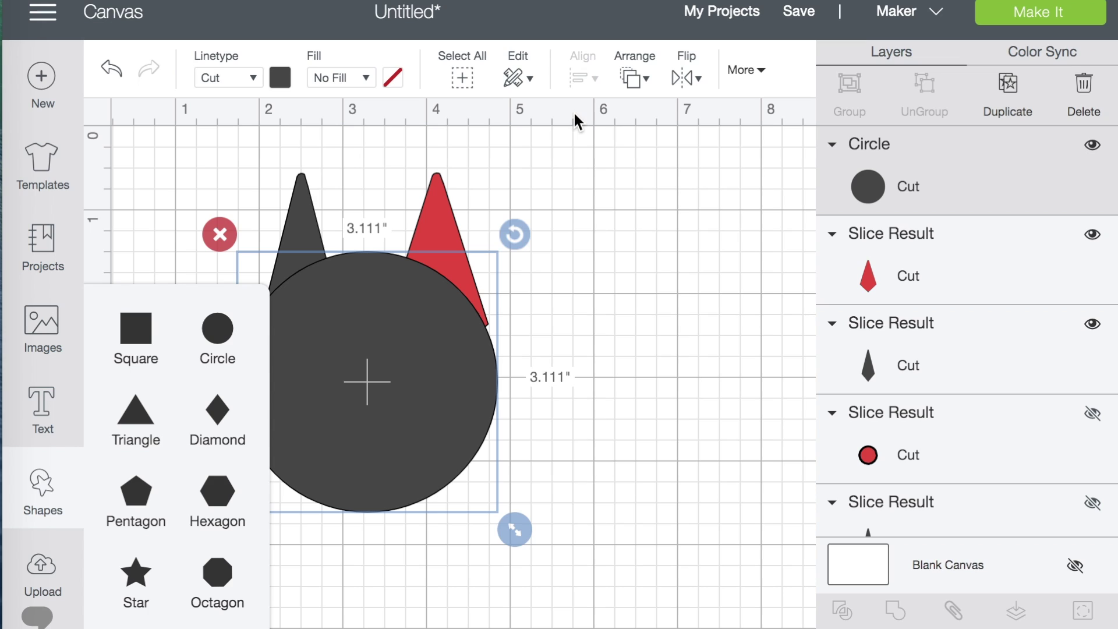
left_click(745, 69)
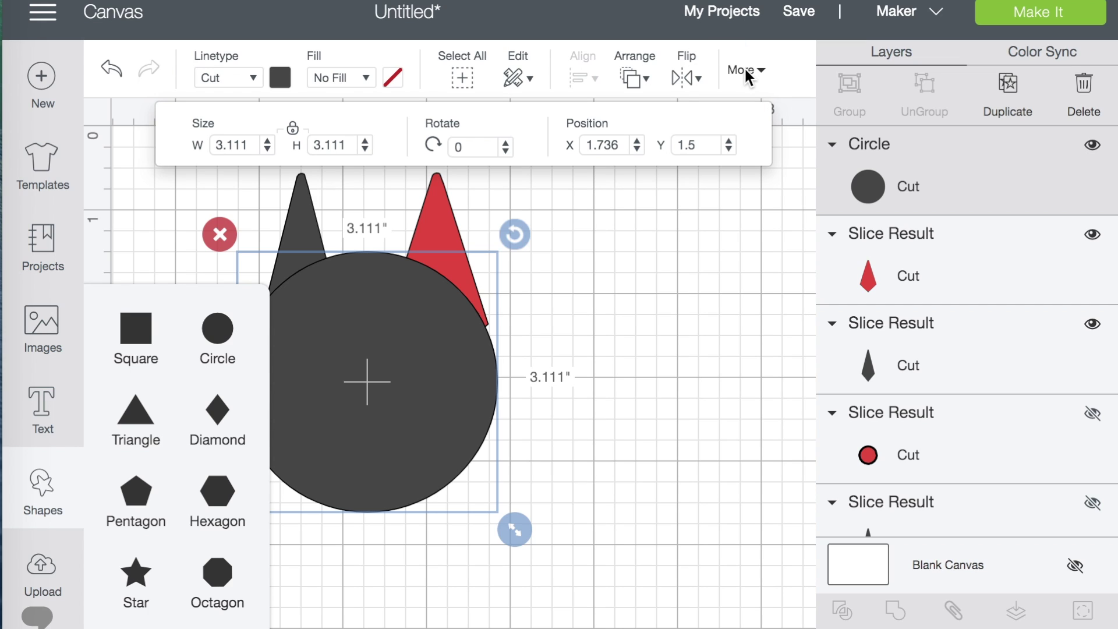
left_click(252, 147)
key("BackSpace")
key("BackSpace")
key("BackSpace")
key("BackSpace")
key("BackSpace")
type(".08")
key("Return")
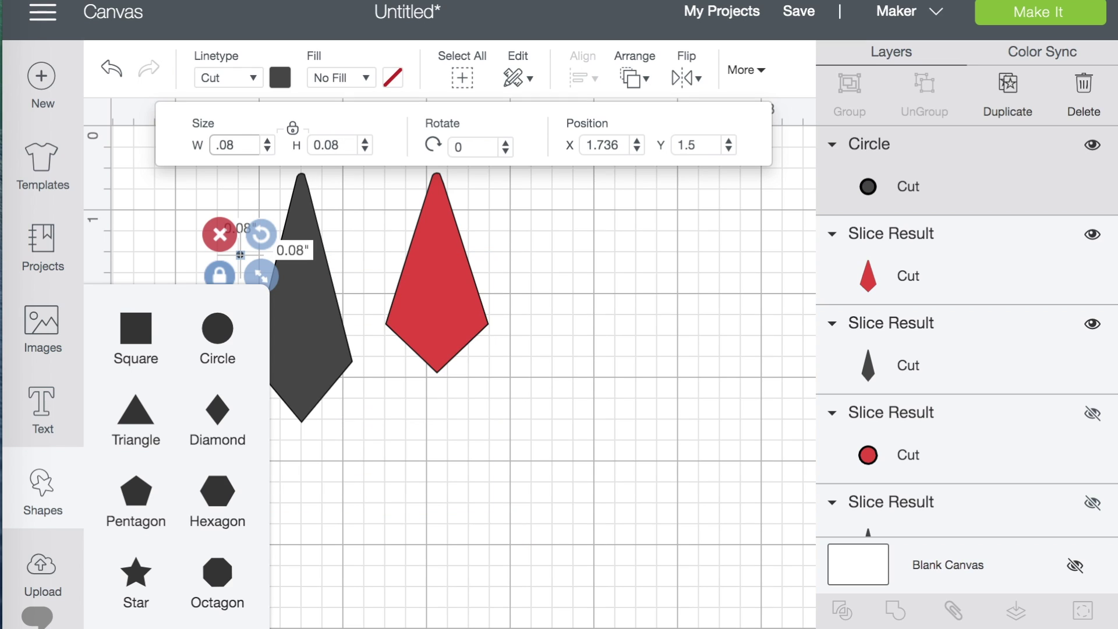
- Colour the tiny circle lavender
left_click(279, 76)
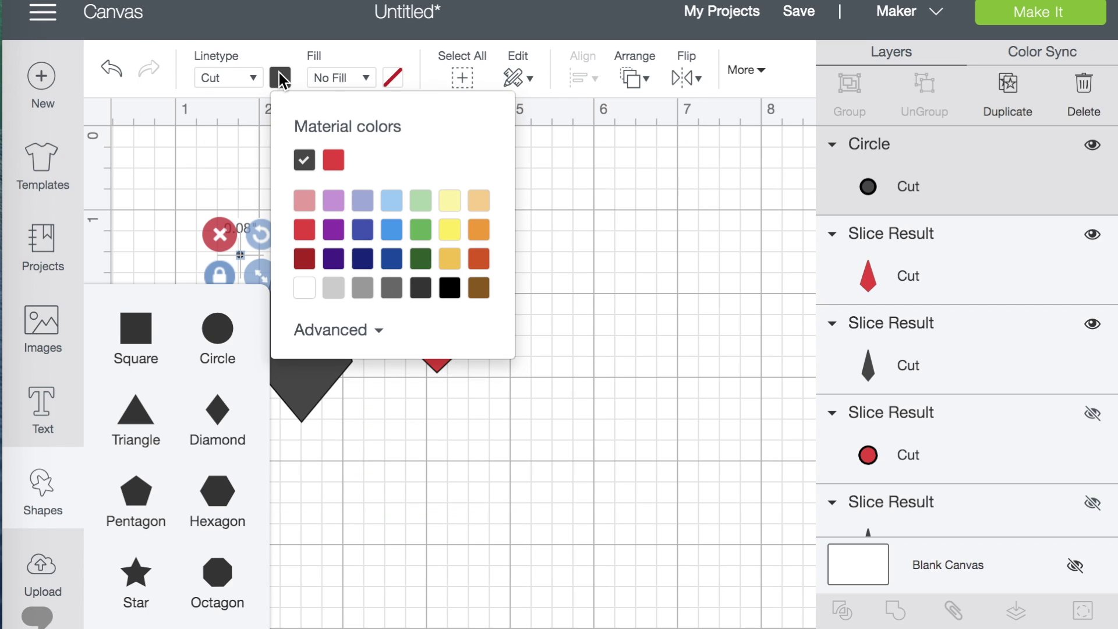
left_click(333, 200)
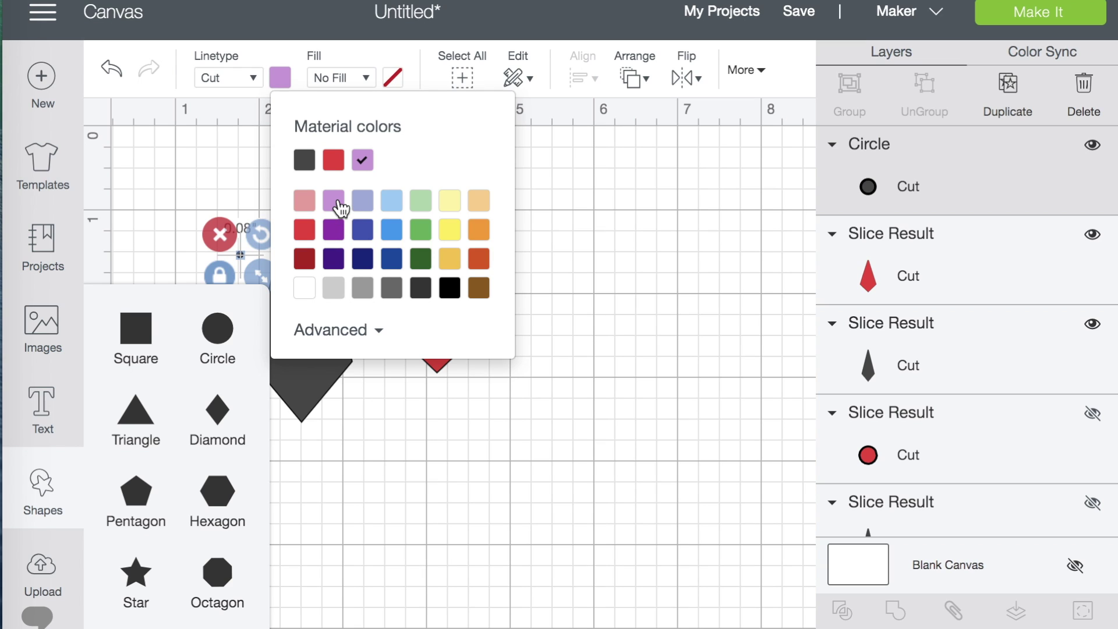
left_click(636, 283)
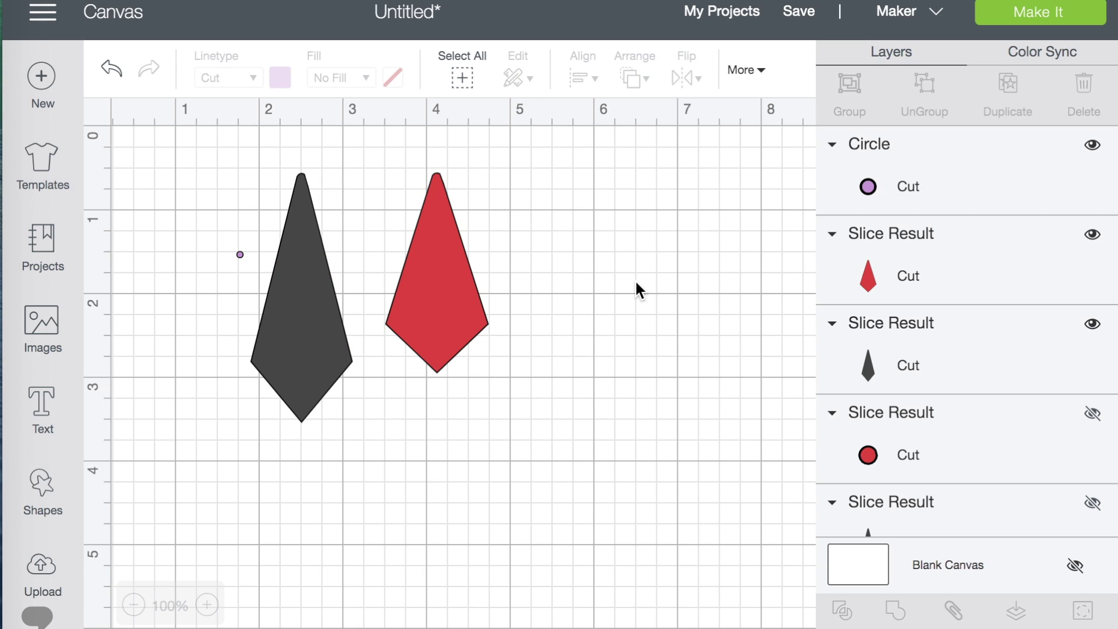
- Duplicate the tiny lavender circle and place the copy beside the dark tie
left_click(240, 254)
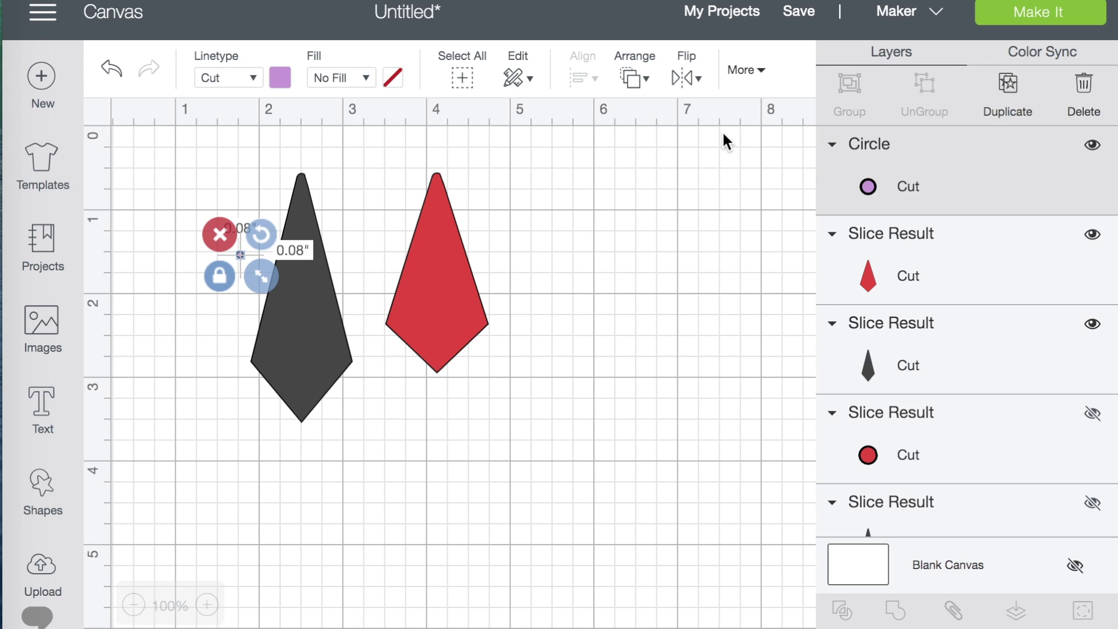
left_click(1013, 99)
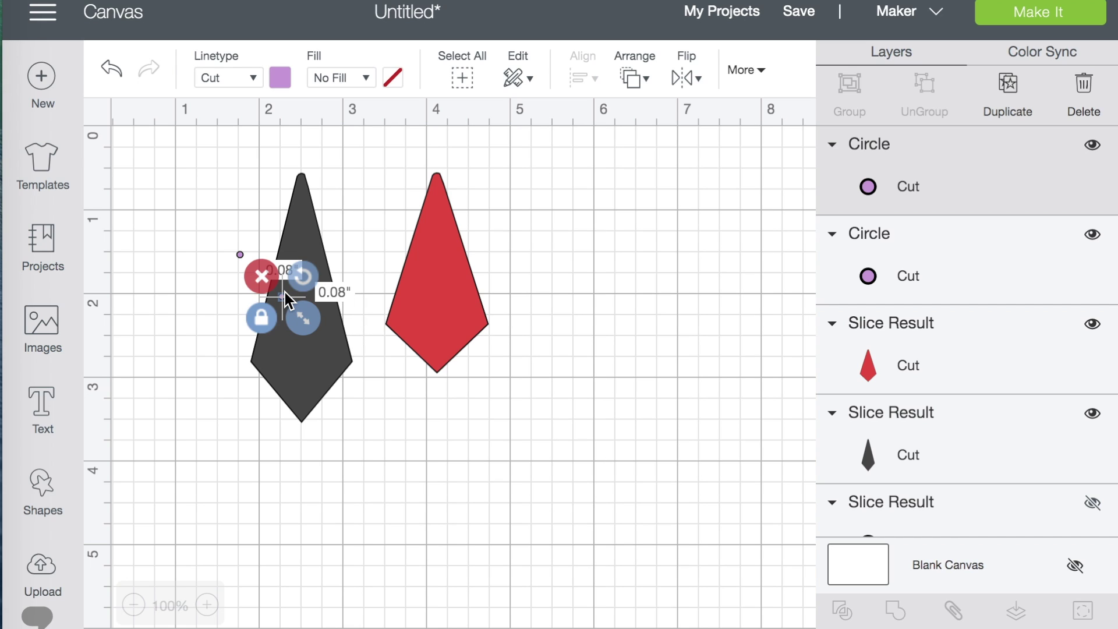
left_click_drag(285, 299, 180, 221)
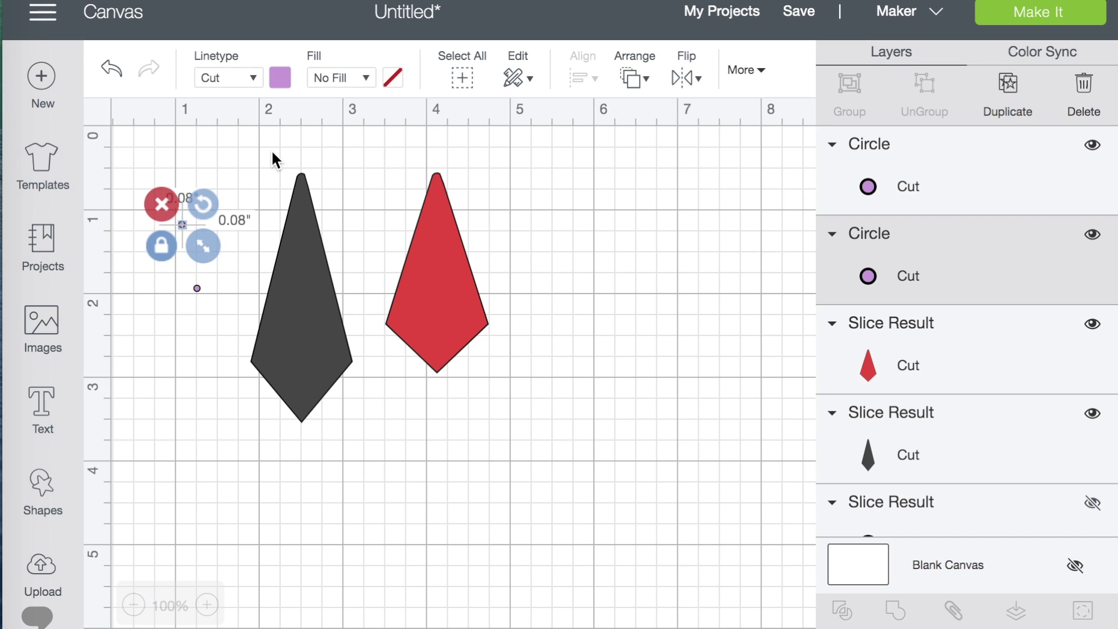
- Align the red and dark ties along their tops
left_click_drag(275, 155, 479, 217)
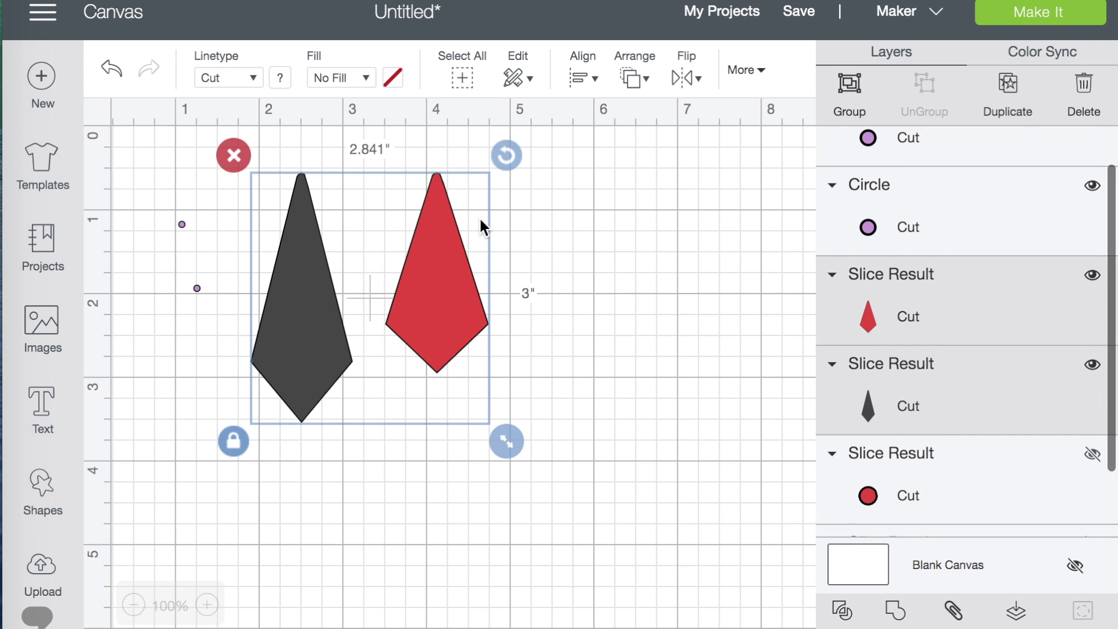
left_click(584, 78)
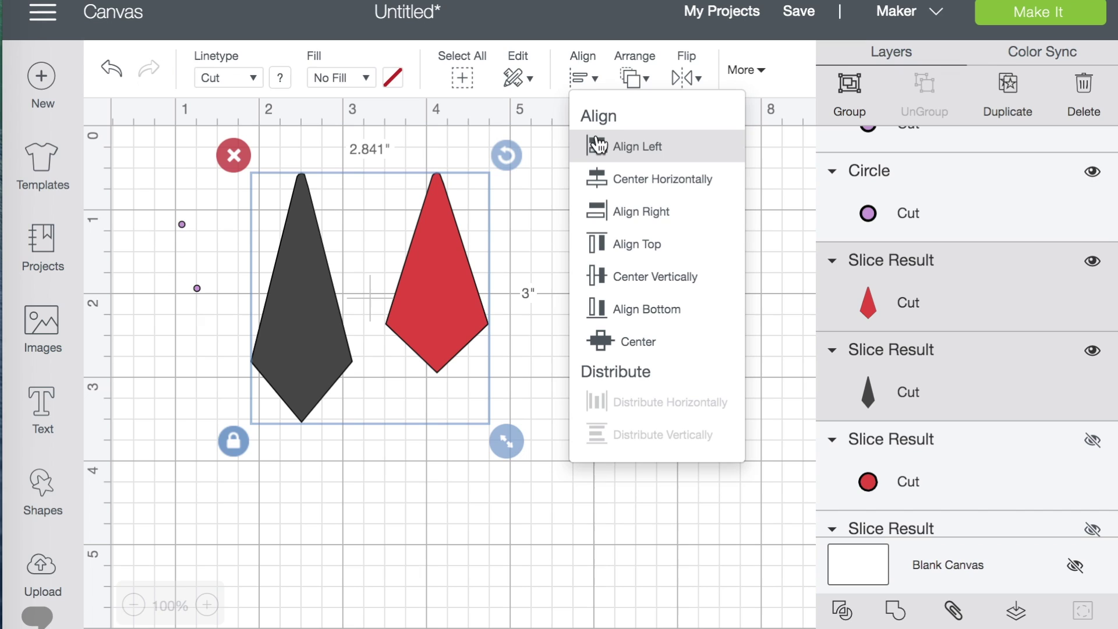
left_click(606, 244)
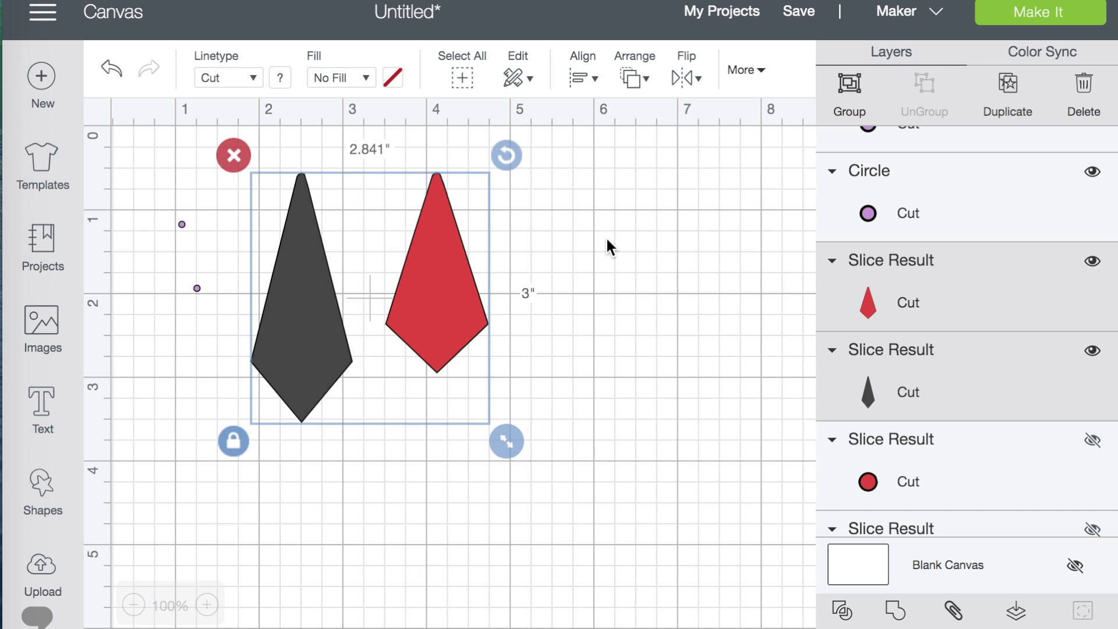
left_click(607, 240)
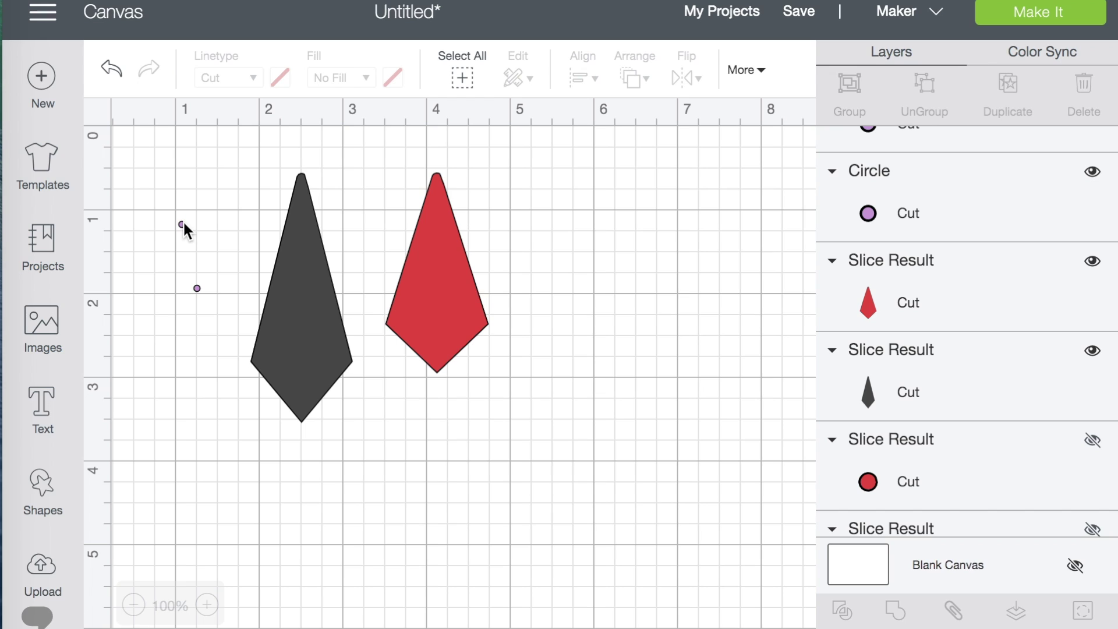
- Place one tiny circle at the dark tie's top tip and the other at the red tie's tip
left_click_drag(181, 224, 302, 184)
left_click_drag(197, 283, 420, 200)
left_click(681, 251)
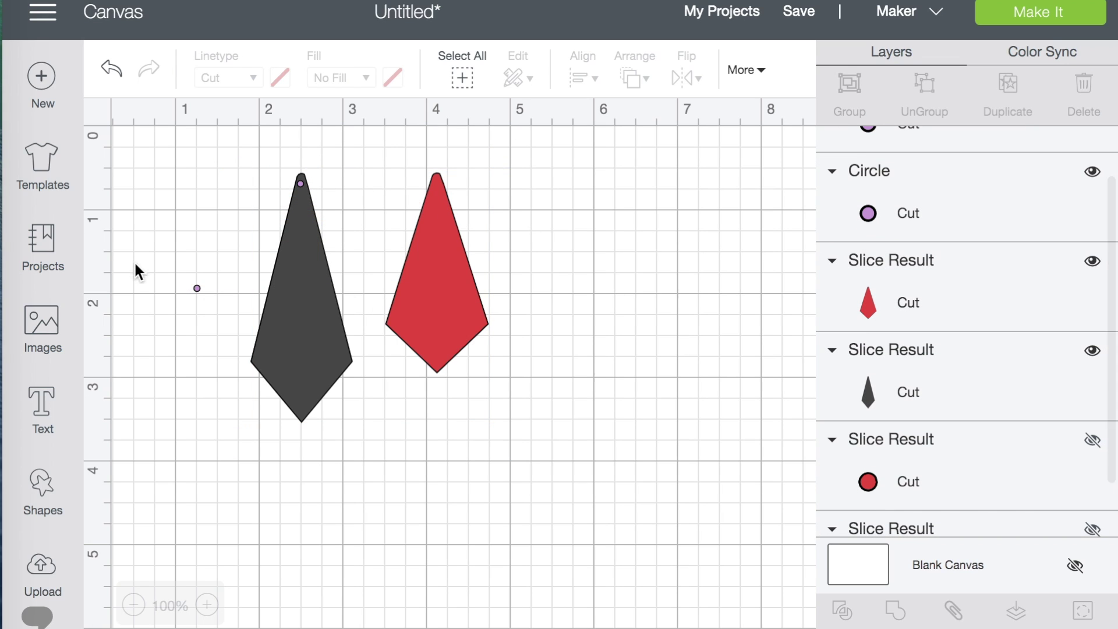
left_click_drag(196, 288, 439, 184)
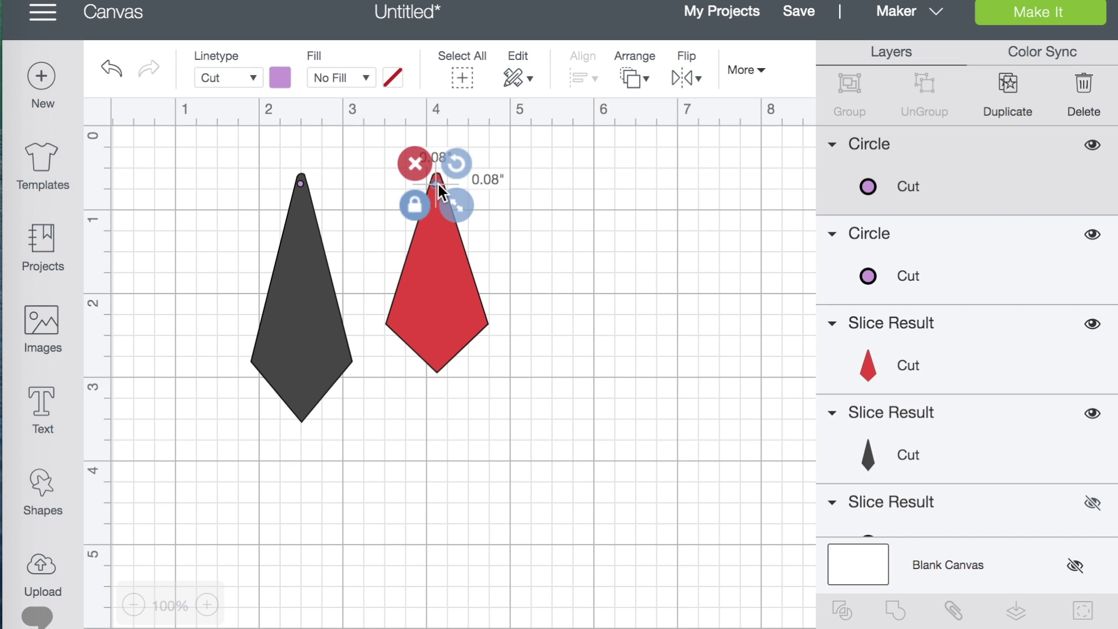
left_click(545, 169)
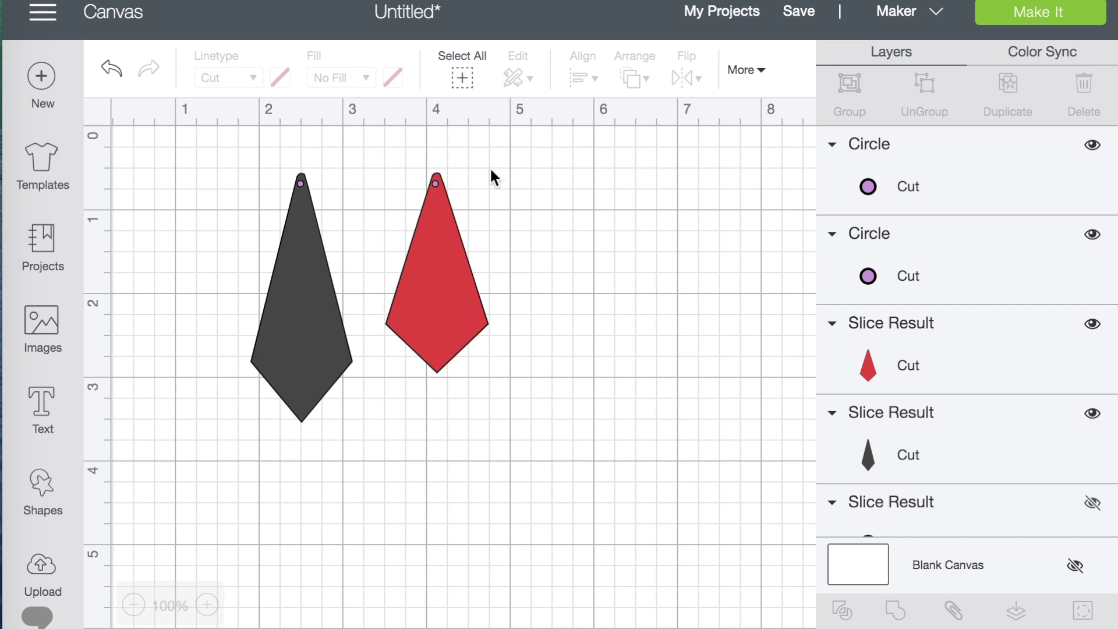
- Centre each hole circle horizontally on its tie, first the red, then the dark
left_click_drag(418, 161, 452, 200)
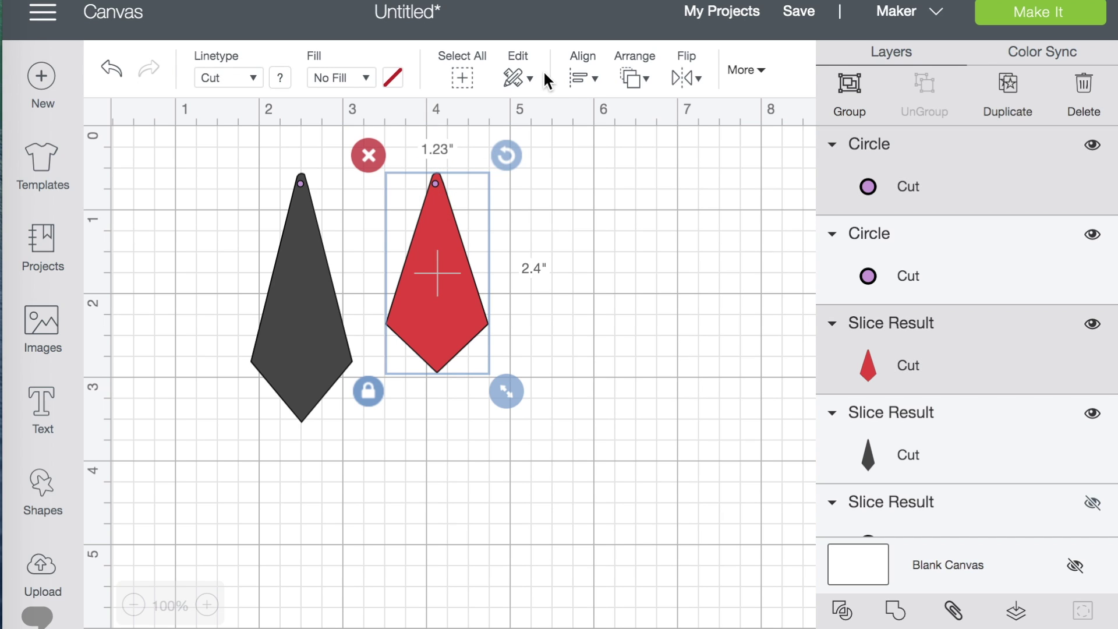
left_click(582, 76)
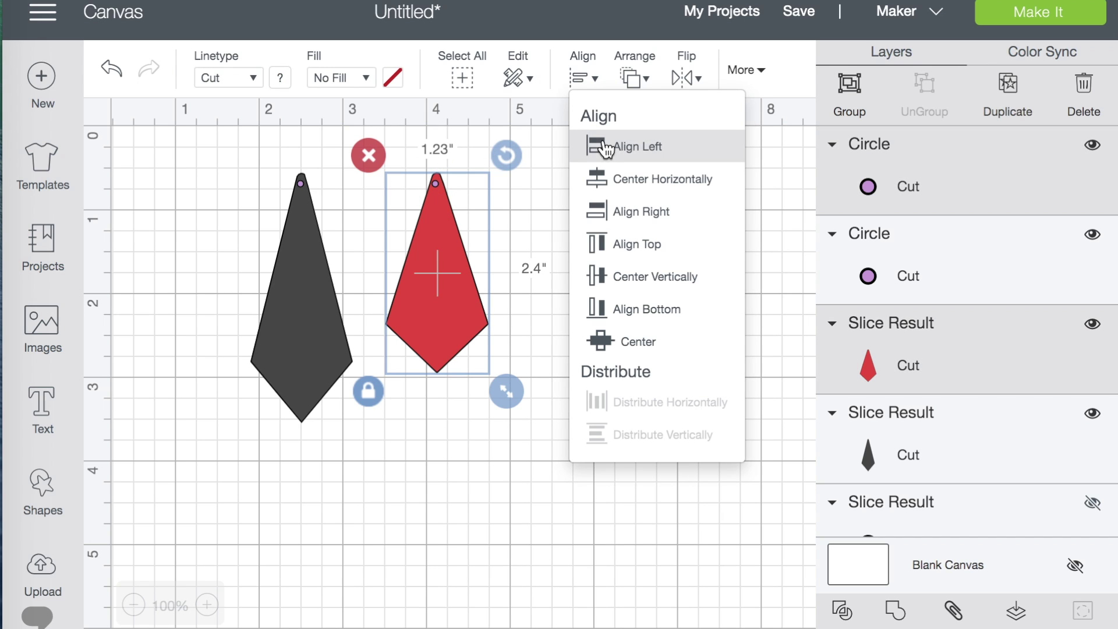
left_click(629, 184)
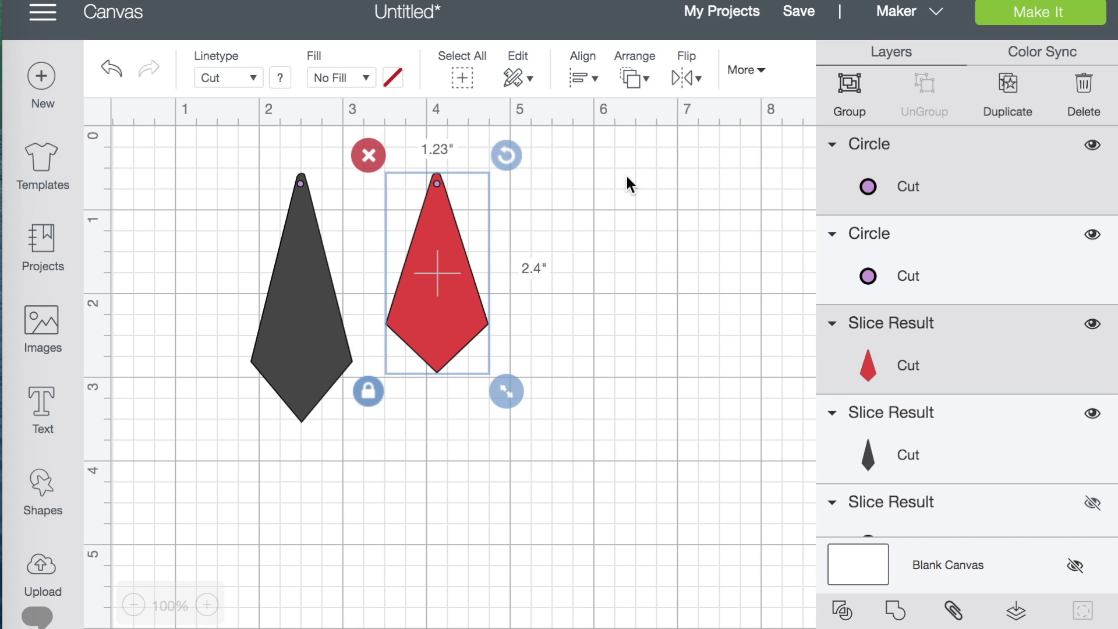
left_click(627, 184)
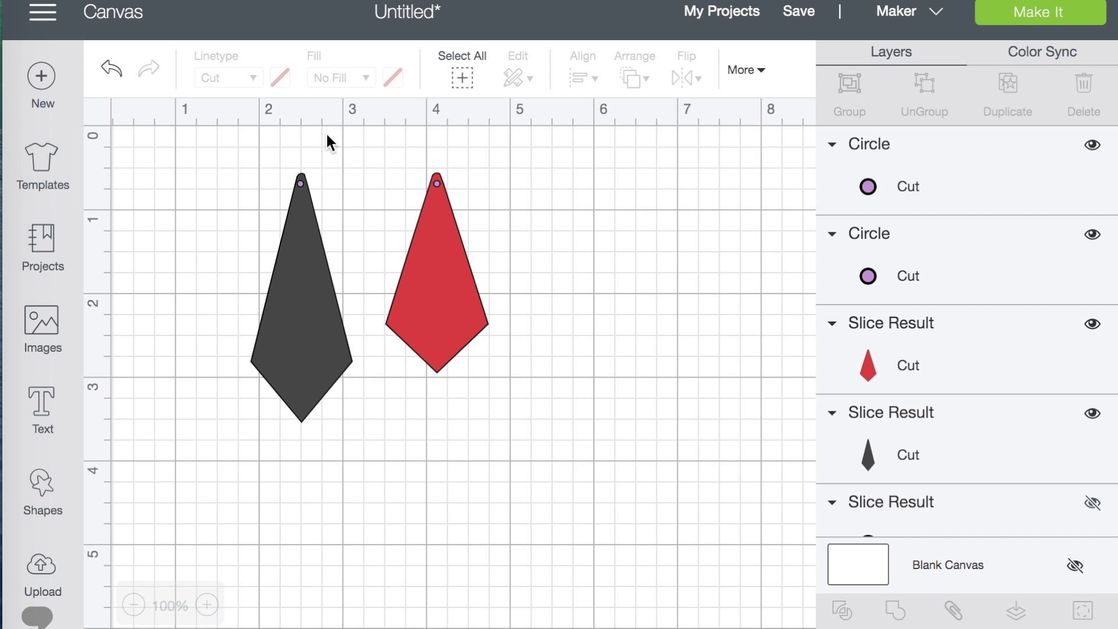
left_click_drag(284, 155, 320, 208)
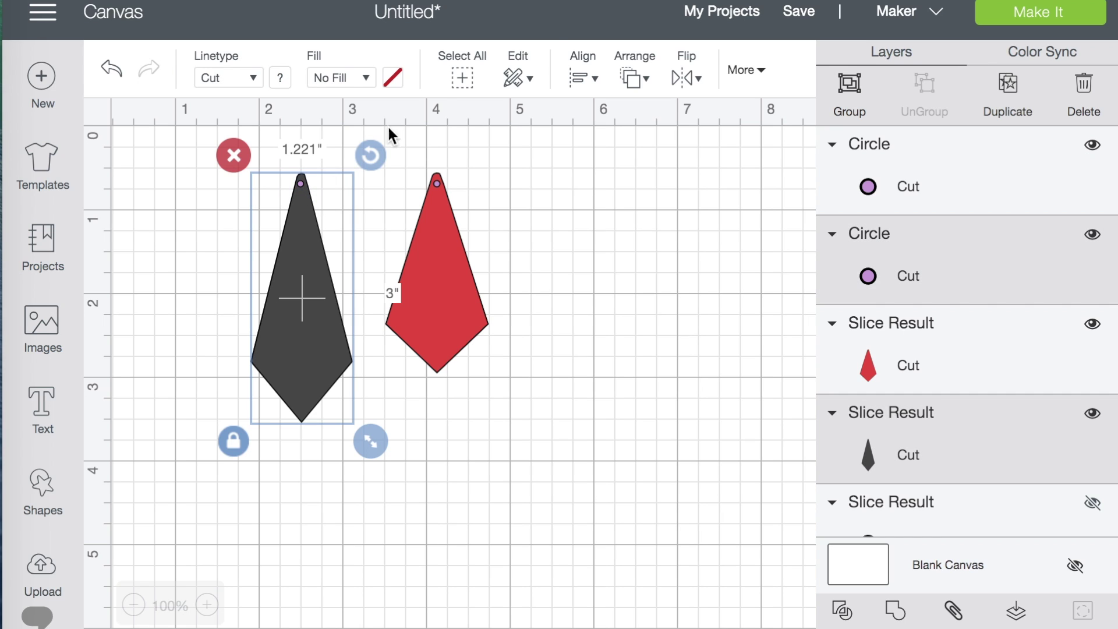
left_click(583, 82)
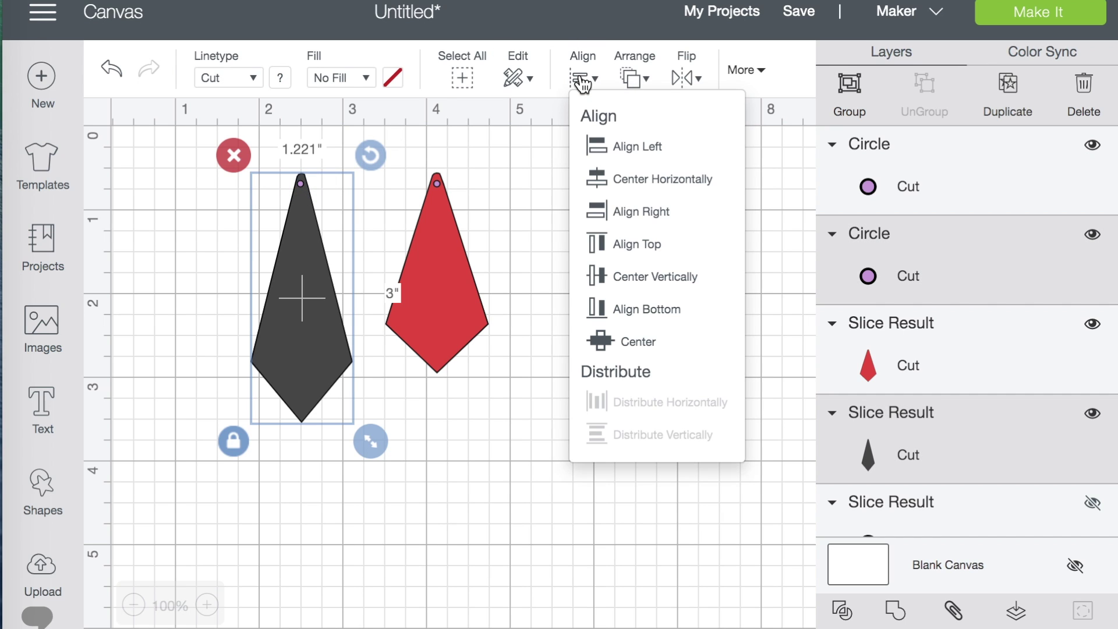
left_click(622, 184)
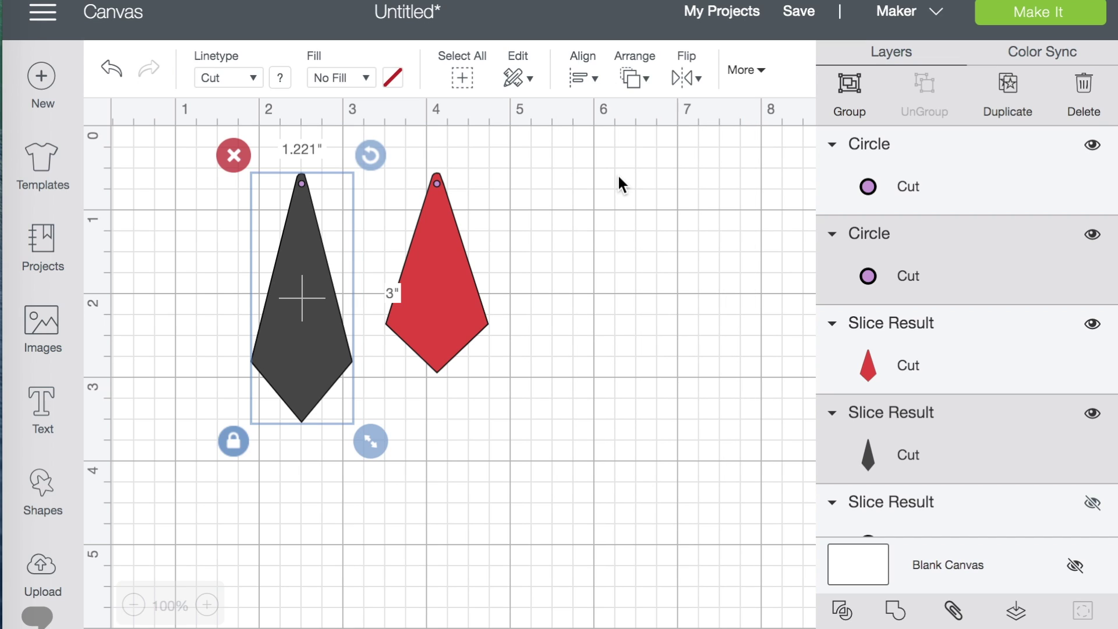
left_click(613, 236)
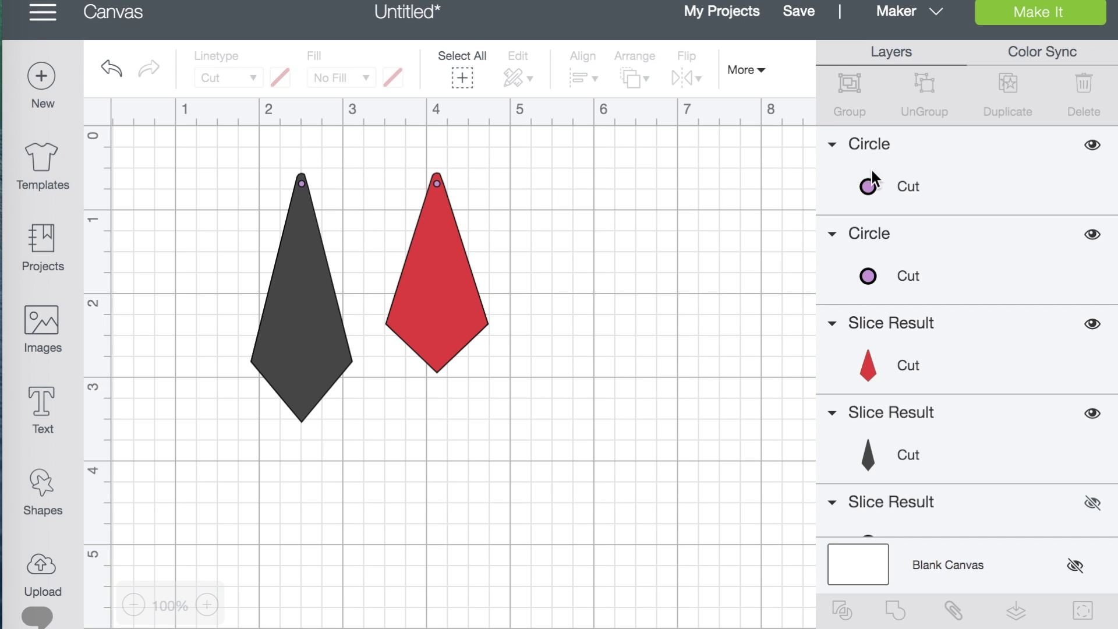
left_click(952, 175)
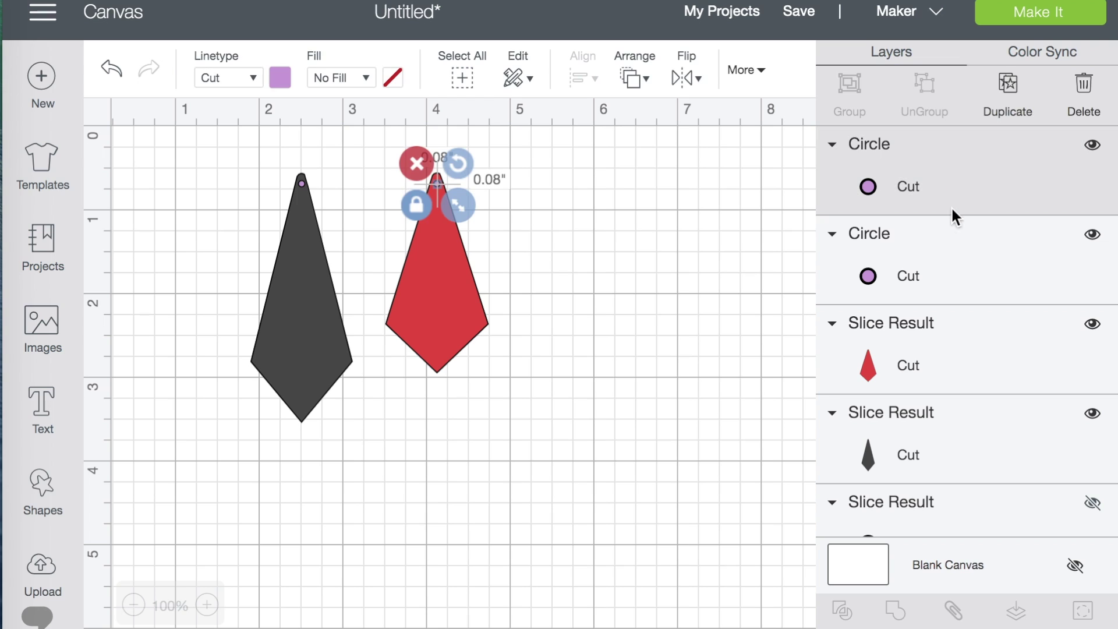
left_click(948, 259)
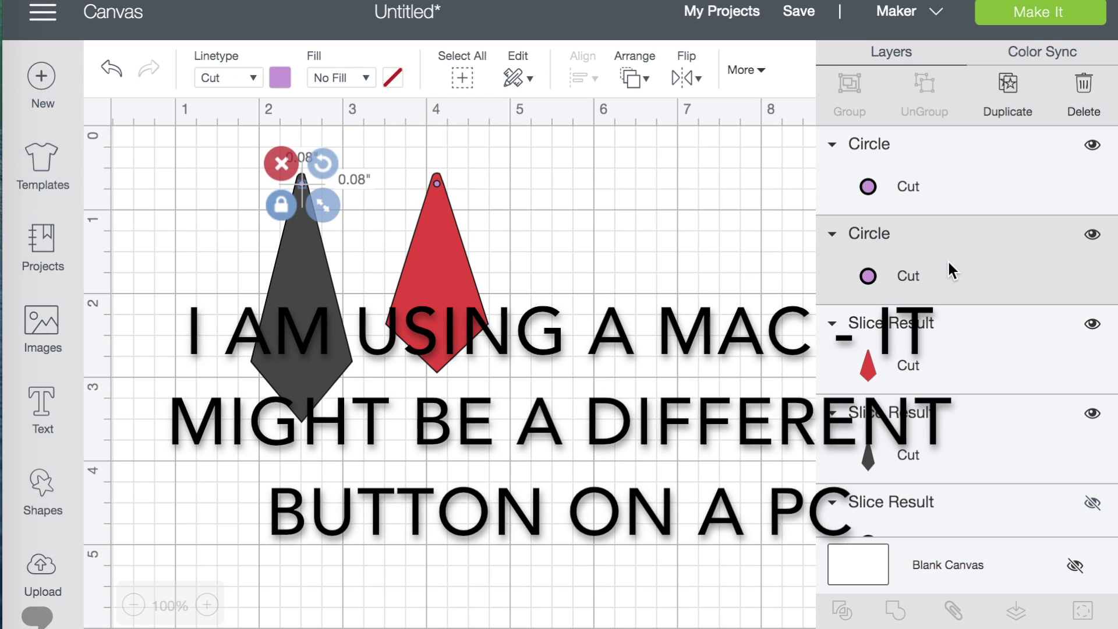
left_click(954, 159, "super")
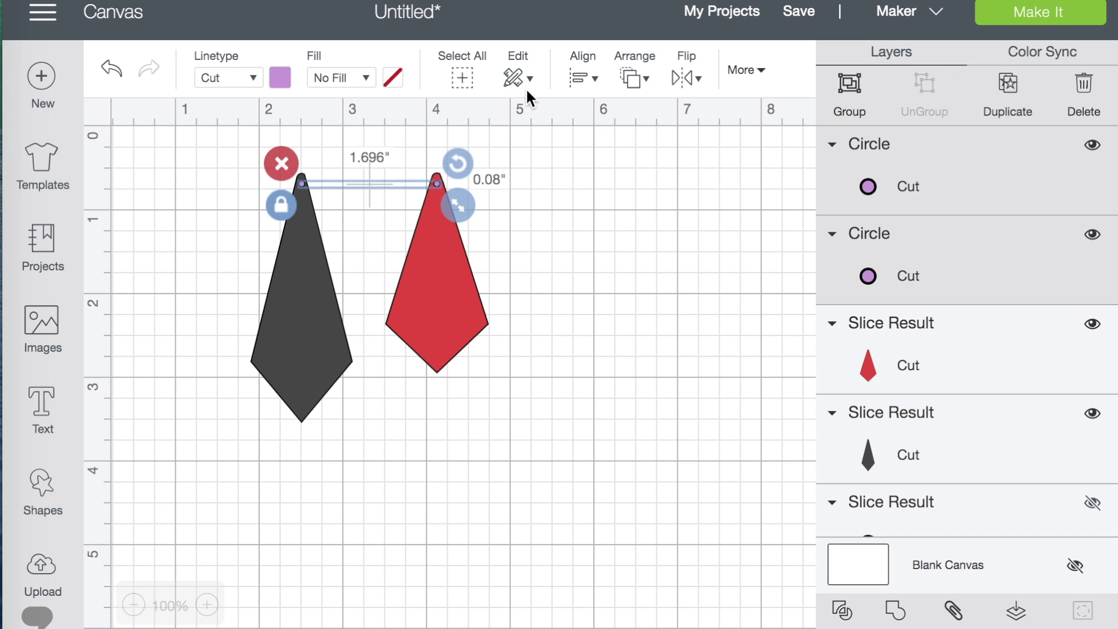
left_click(583, 82)
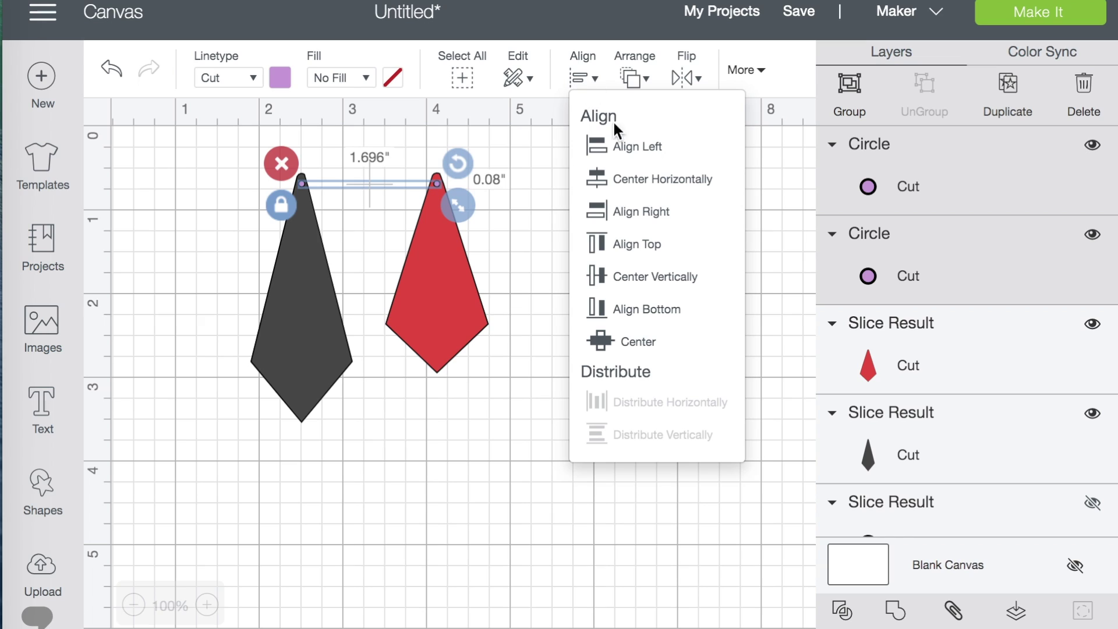
left_click(632, 244)
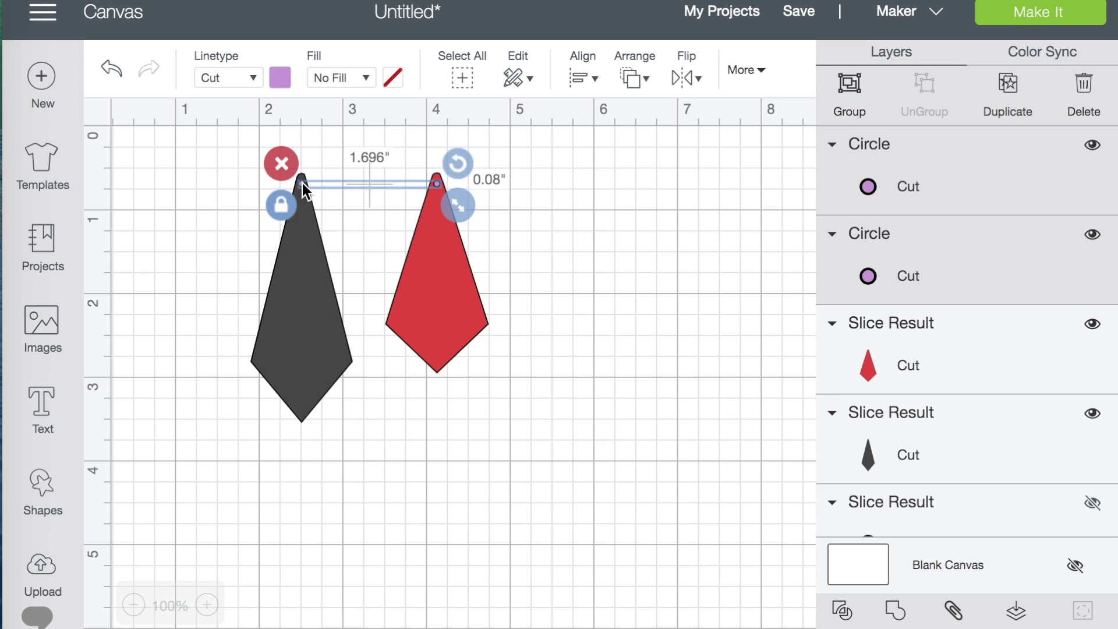
left_click(552, 225)
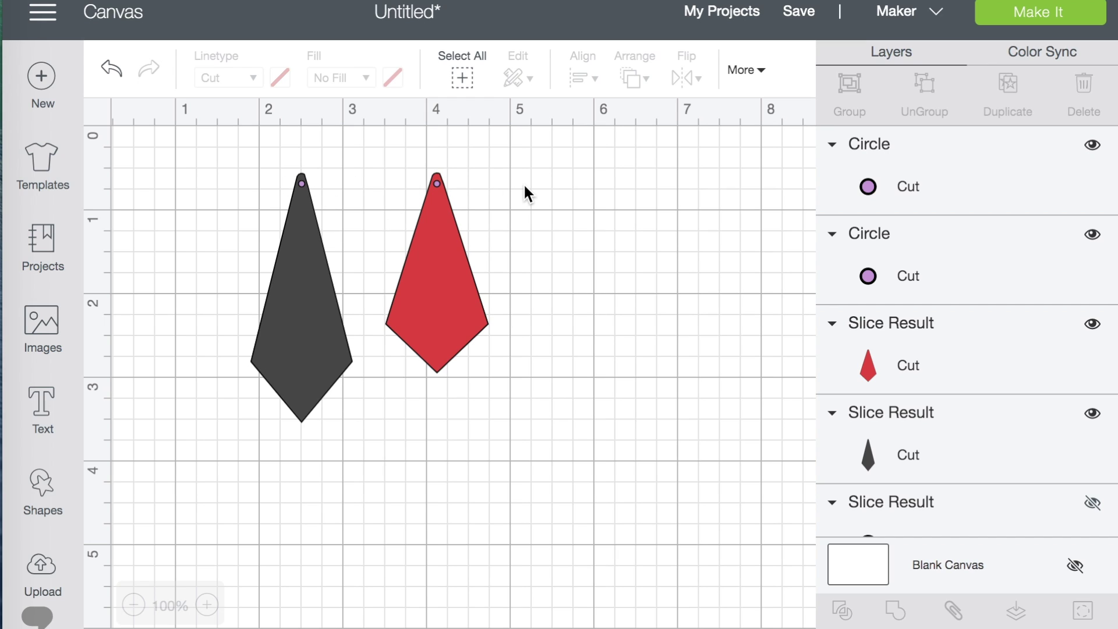
- Slice the hole circle out of the red tie and delete the leftover circle
left_click_drag(414, 154, 464, 203)
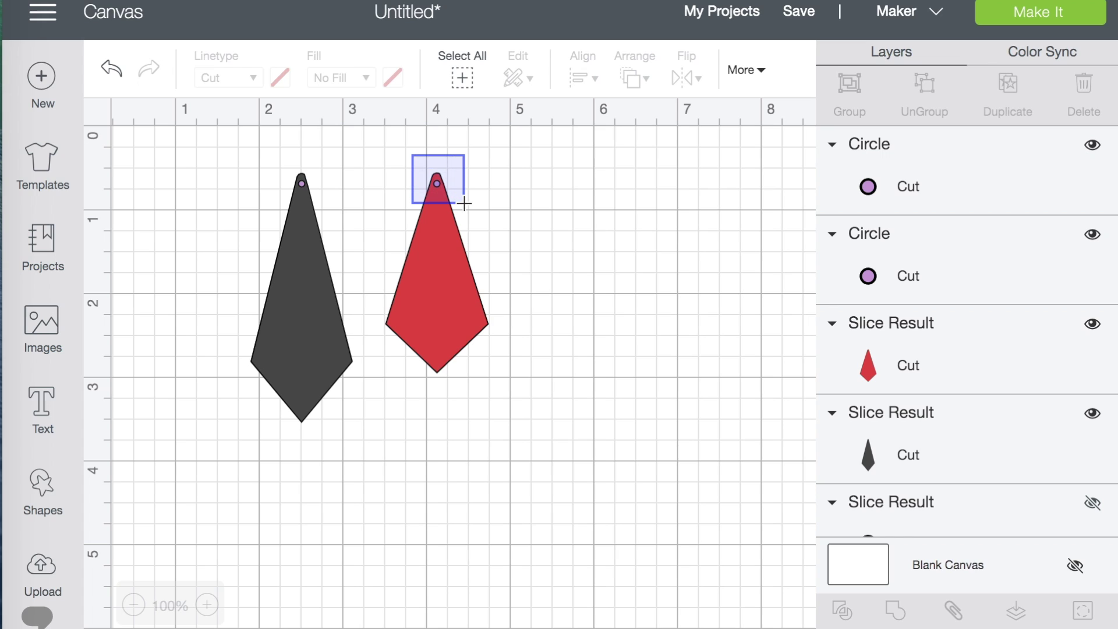
left_click_drag(464, 203, 463, 200)
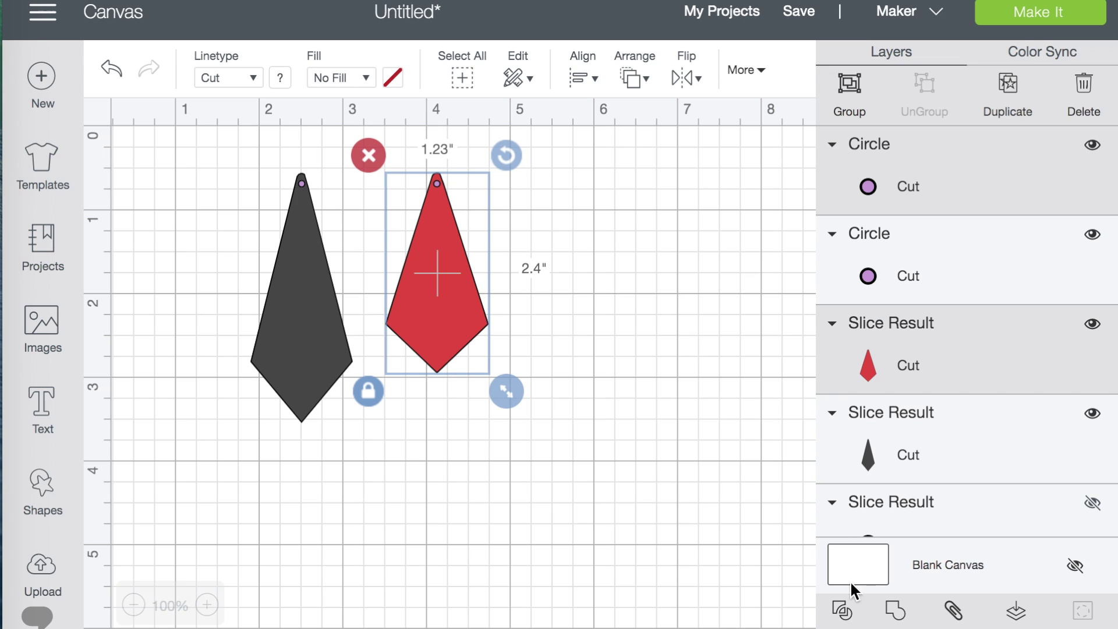
left_click(843, 610)
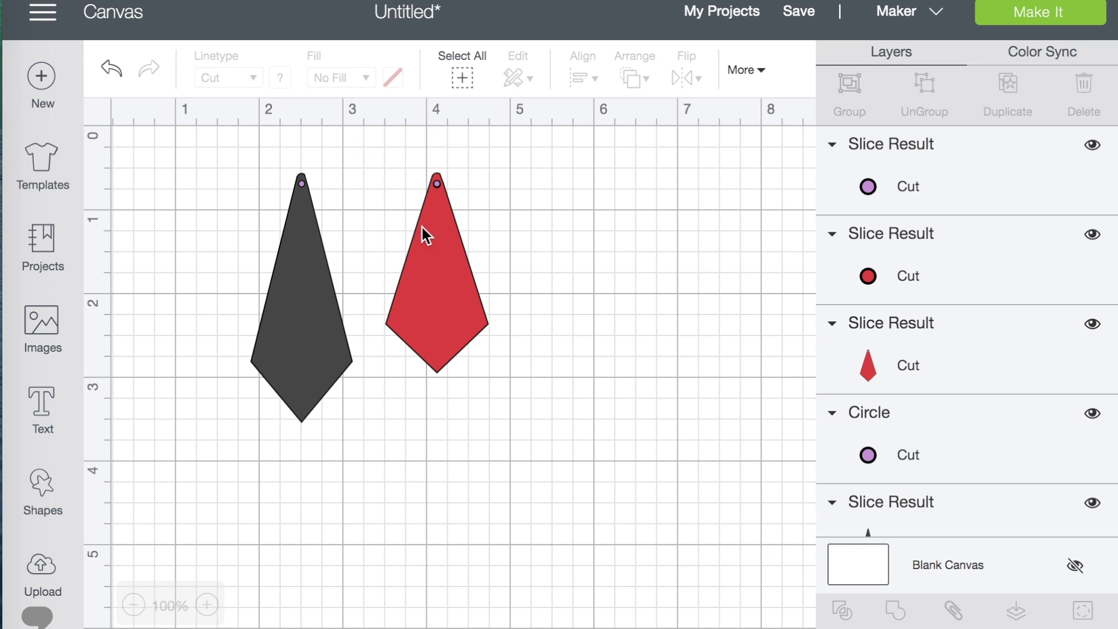
left_click_drag(634, 289, 661, 298)
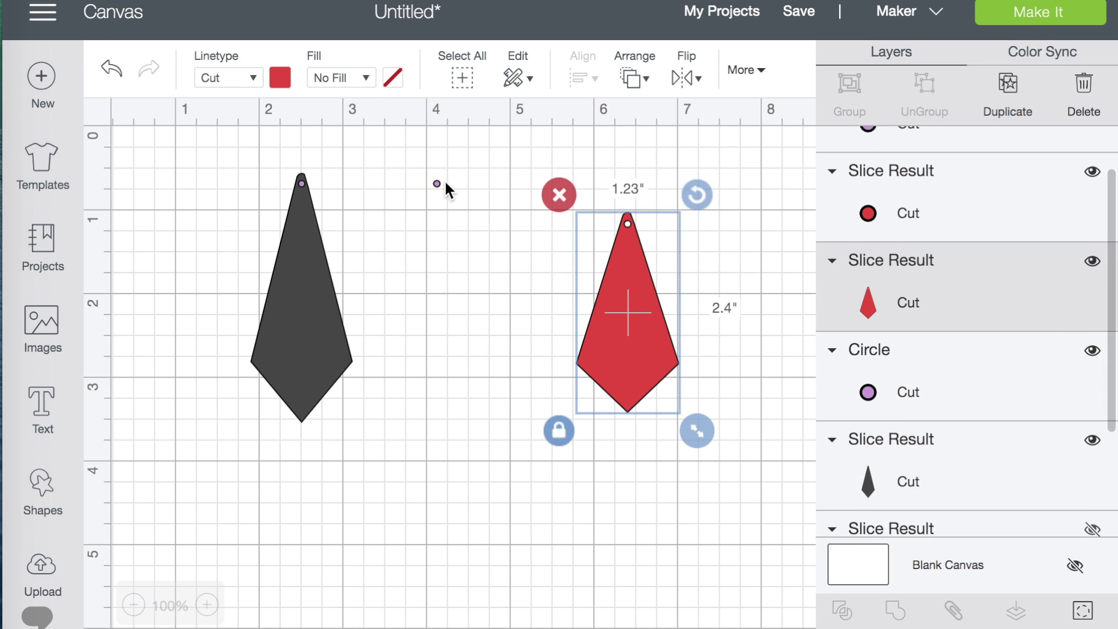
left_click_drag(427, 166, 462, 198)
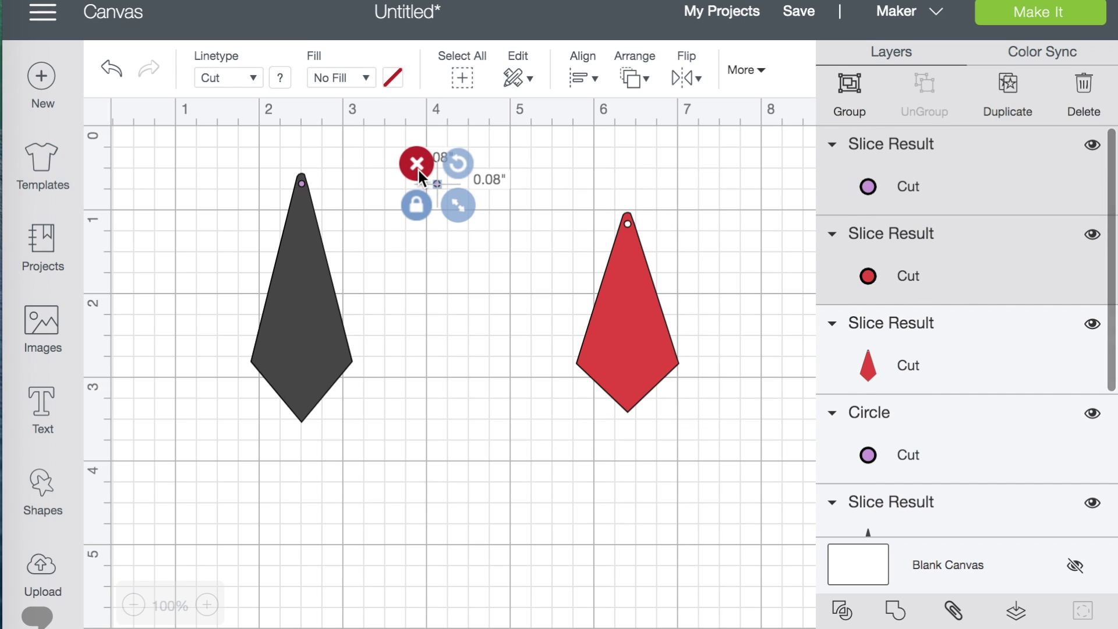
left_click(418, 170)
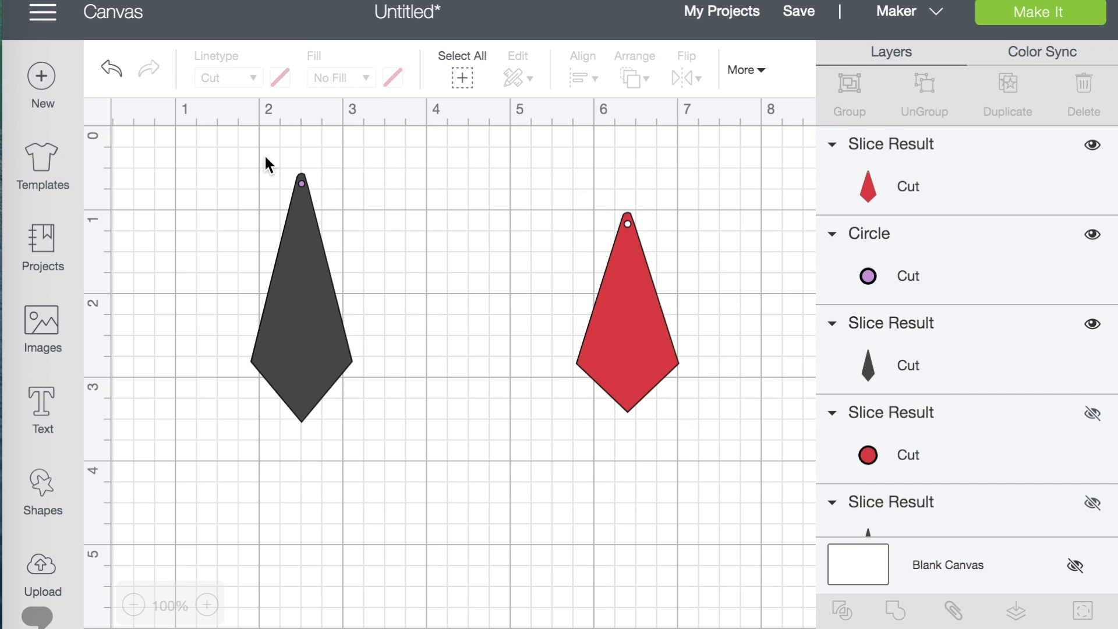
- Slice the hole circle out of the dark tie, delete the leftover, and return the tie to about 2.5 inches
left_click_drag(264, 153, 349, 218)
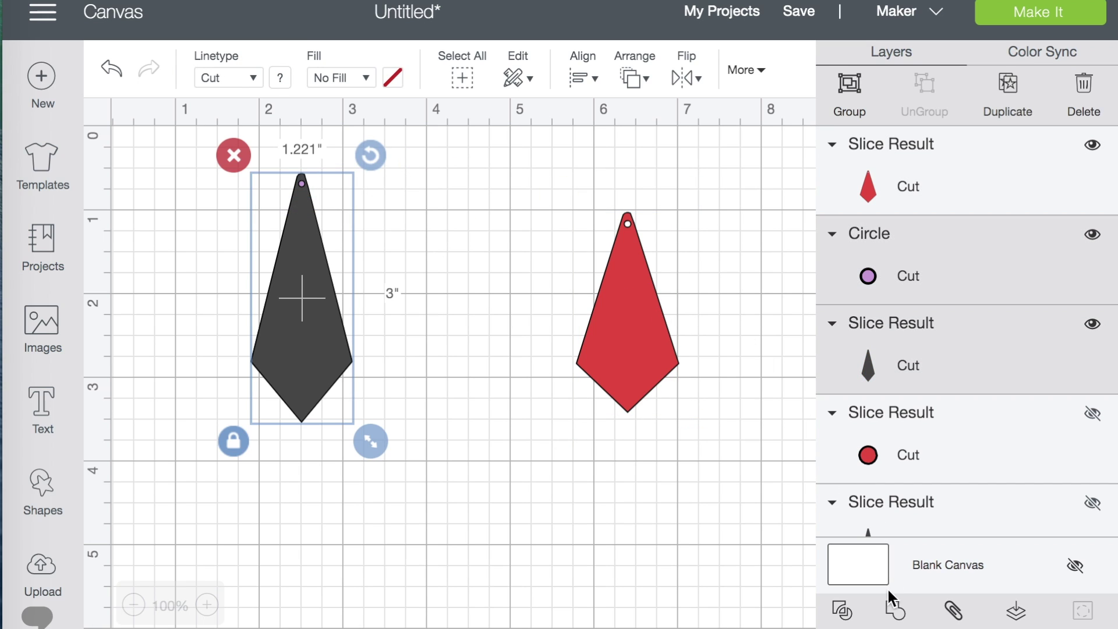
left_click(842, 611)
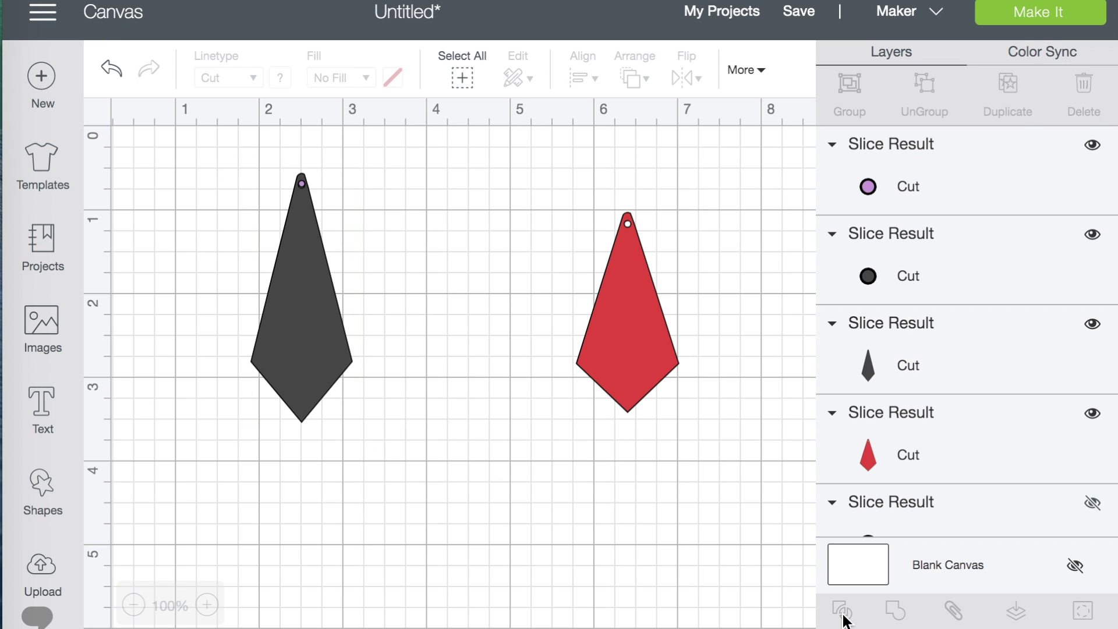
left_click_drag(303, 362, 402, 373)
left_click_drag(275, 163, 323, 194)
left_click(276, 164)
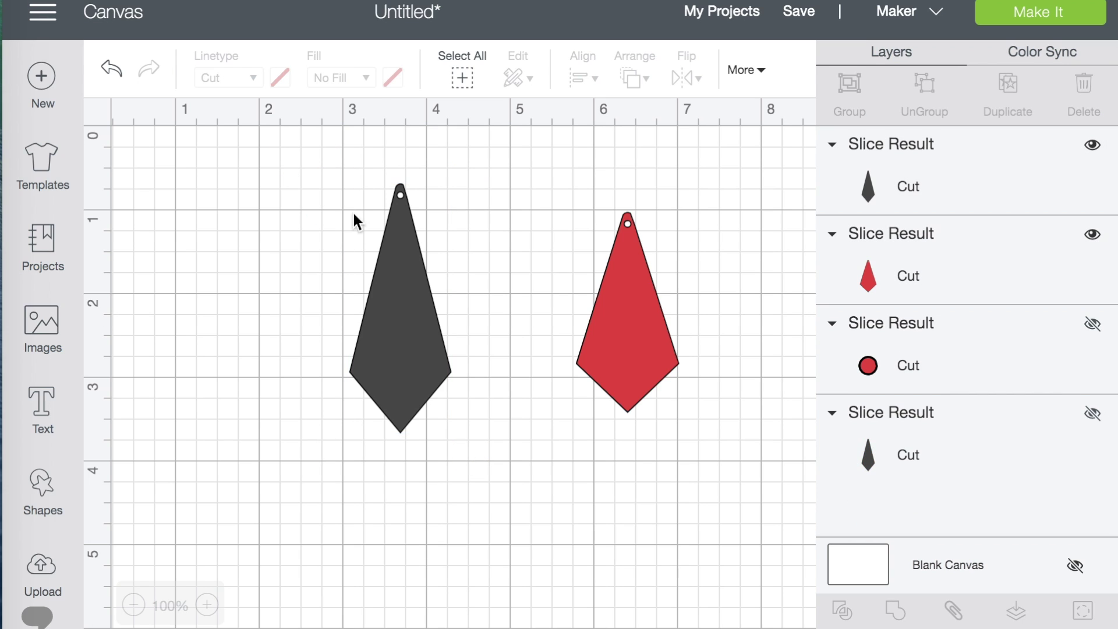
left_click_drag(414, 291, 343, 274)
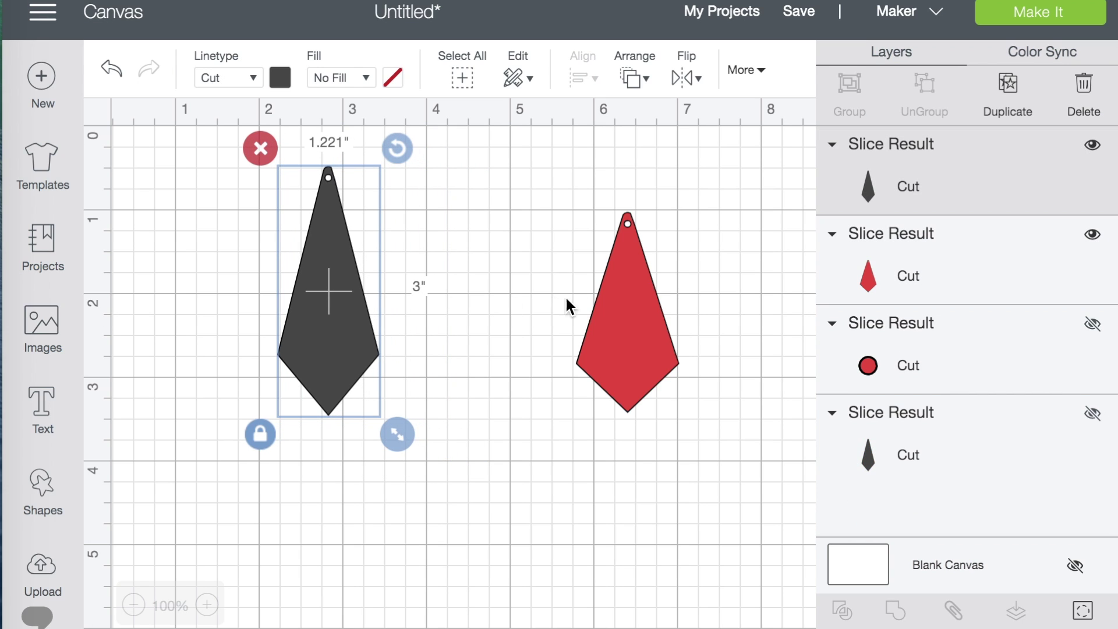
- Stack the red tie on the dark tie and bring it to the front
left_click_drag(637, 316, 330, 269)
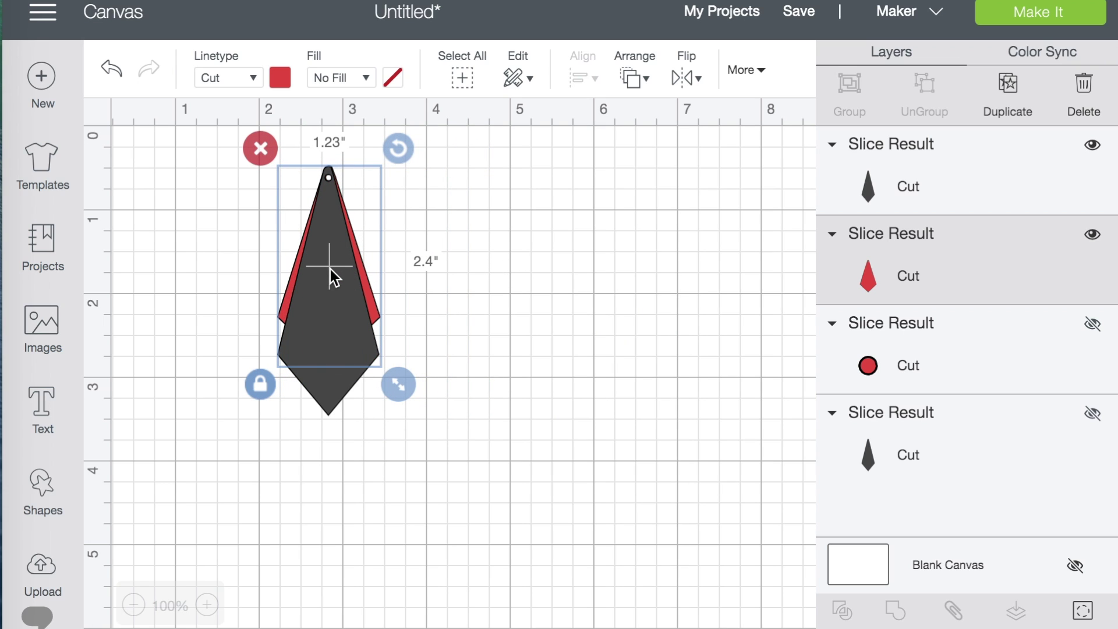
left_click(634, 78)
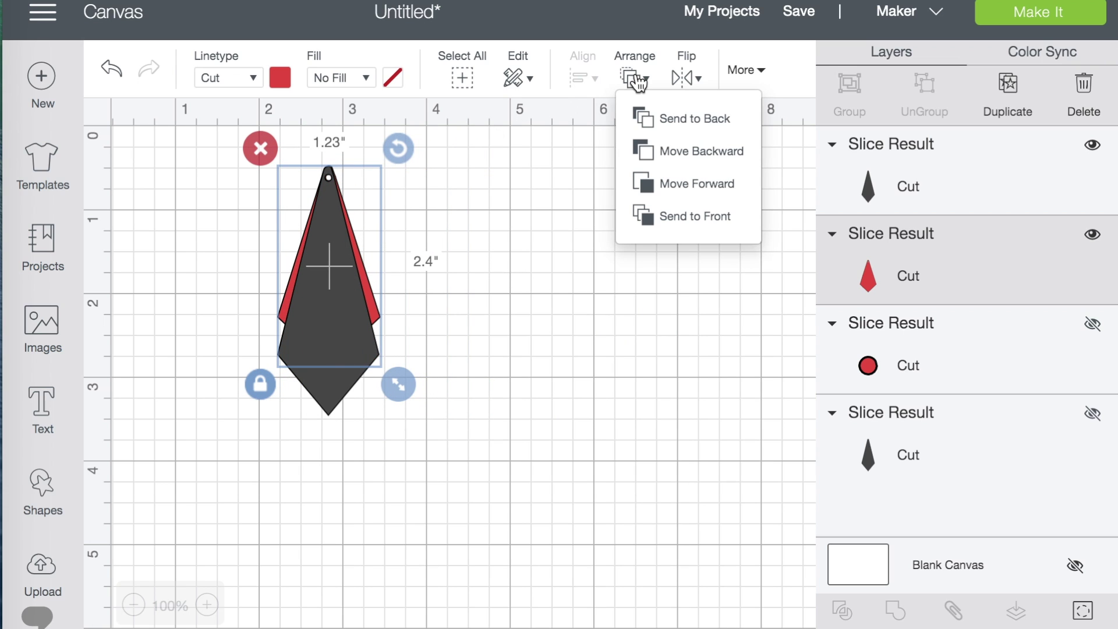
left_click(685, 229)
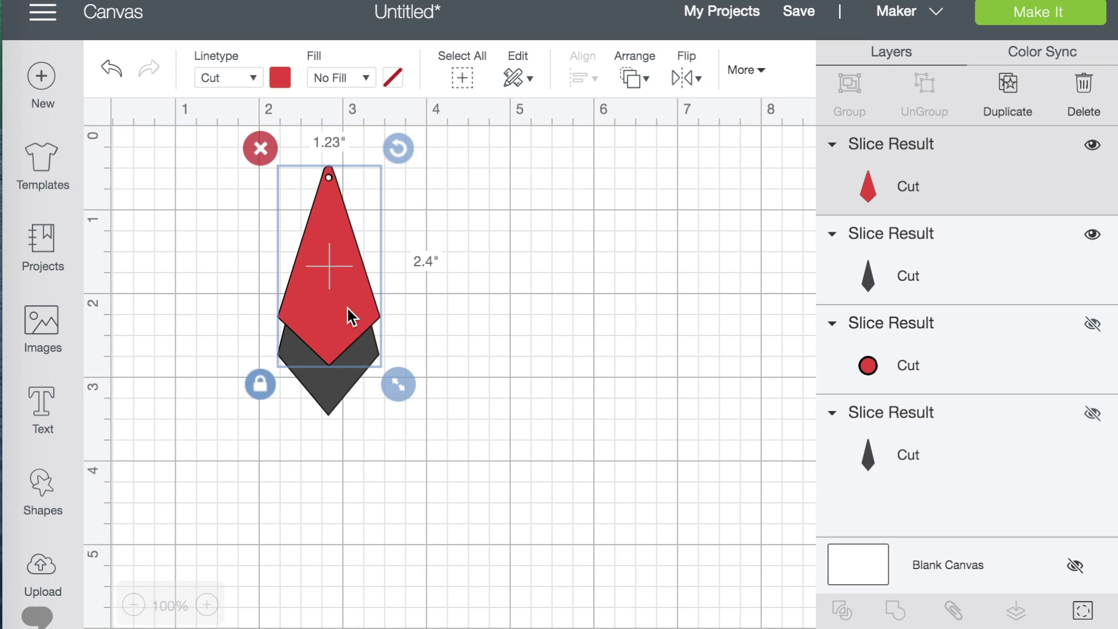
left_click_drag(348, 308, 347, 309)
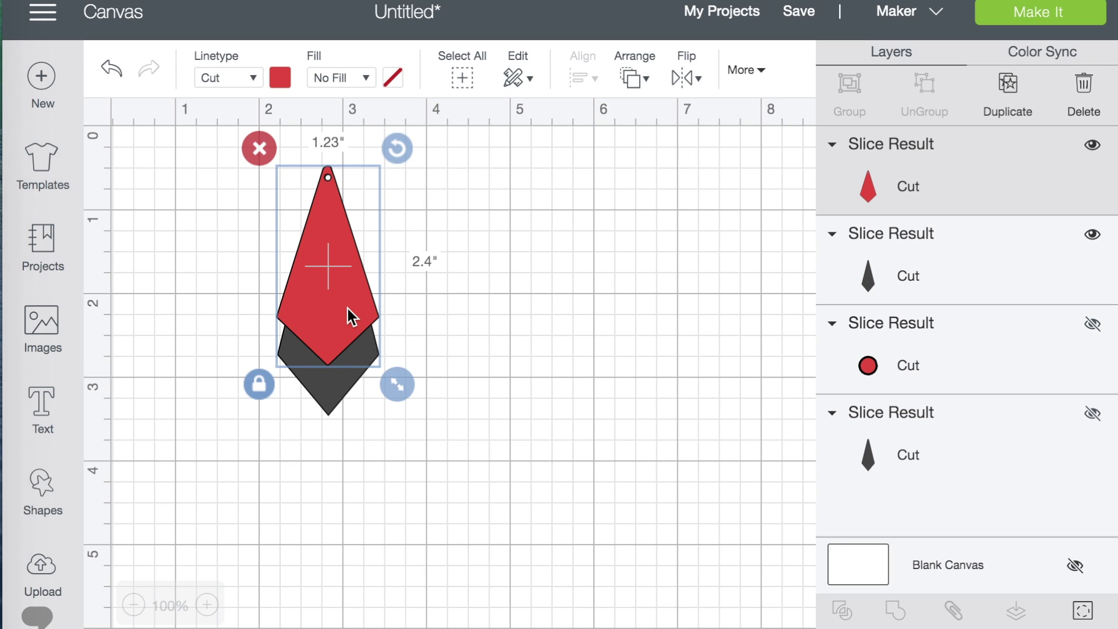
left_click(582, 272)
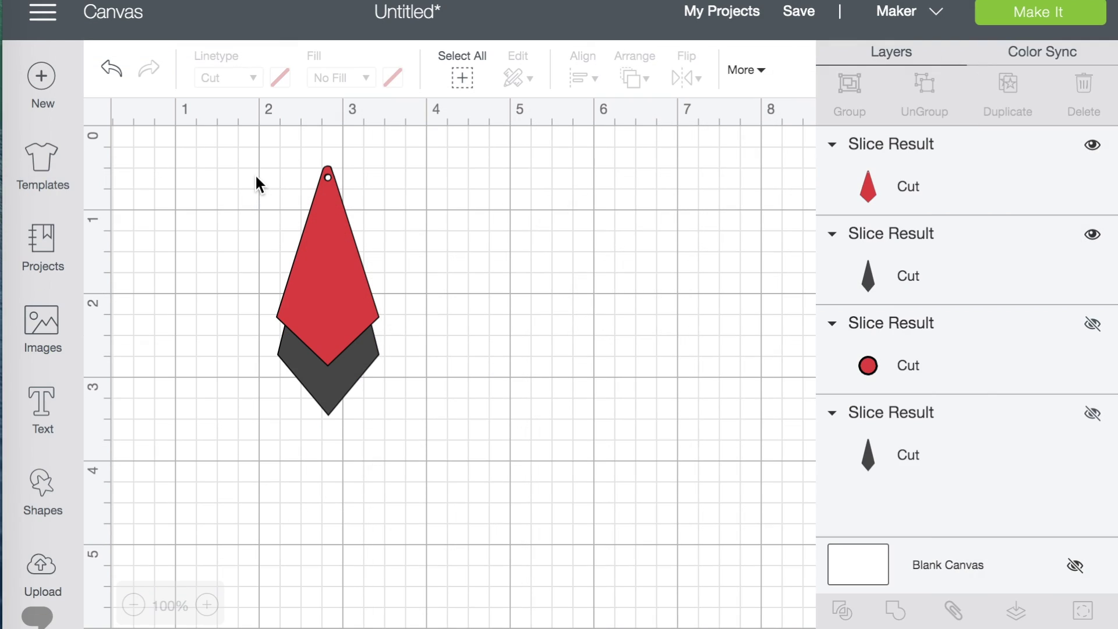
- Duplicate the layered earring and place the copy beside the original
left_click_drag(256, 177, 443, 414)
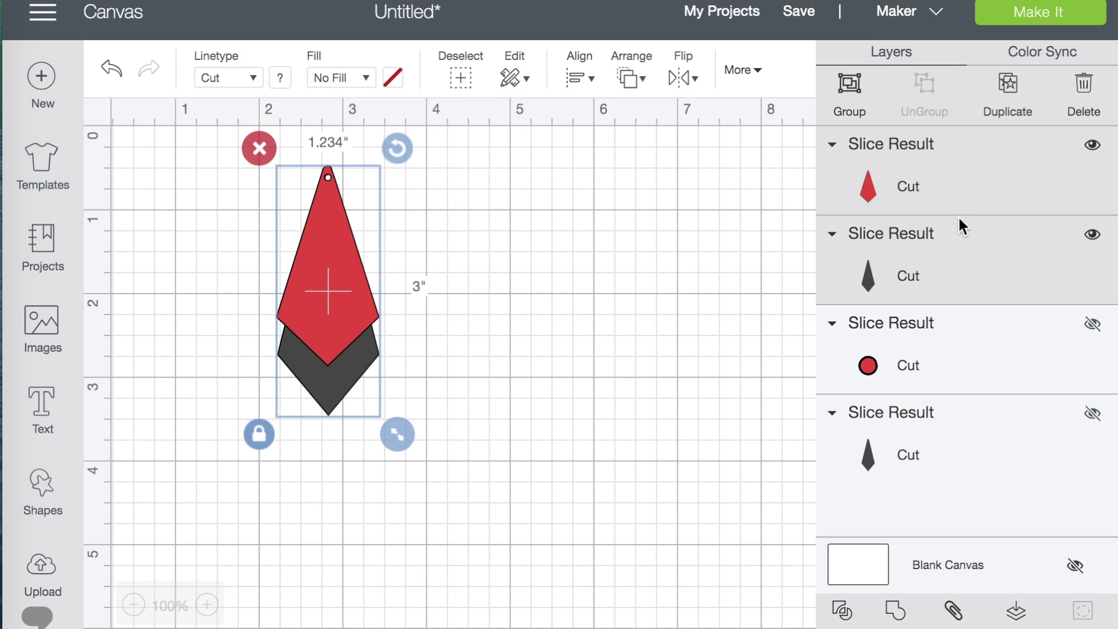
left_click(1009, 100)
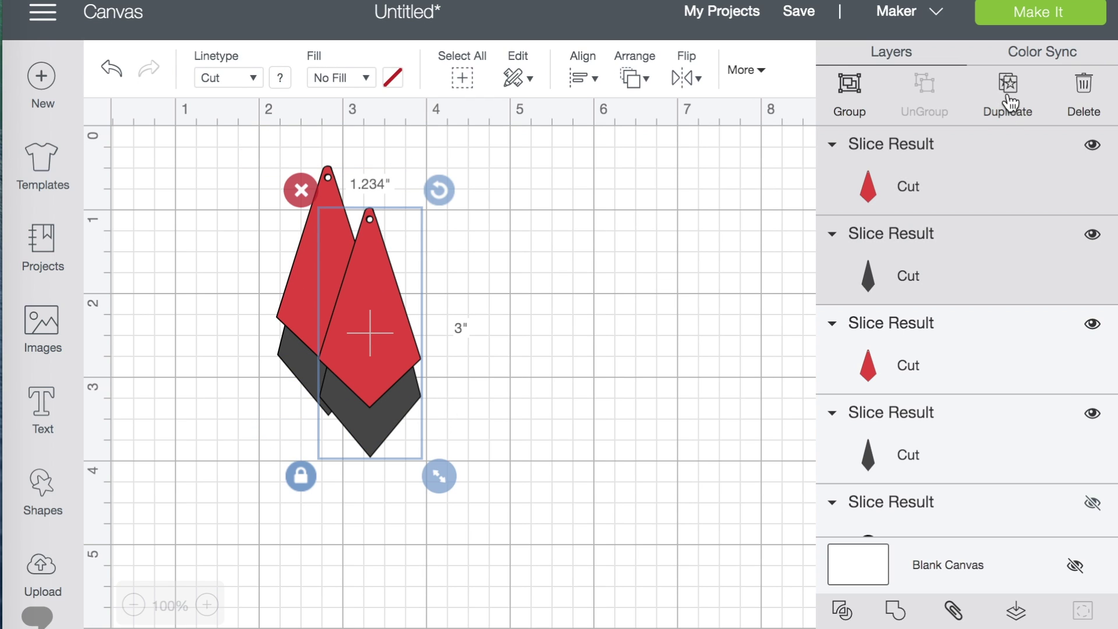
left_click_drag(370, 333, 452, 289)
left_click(667, 316)
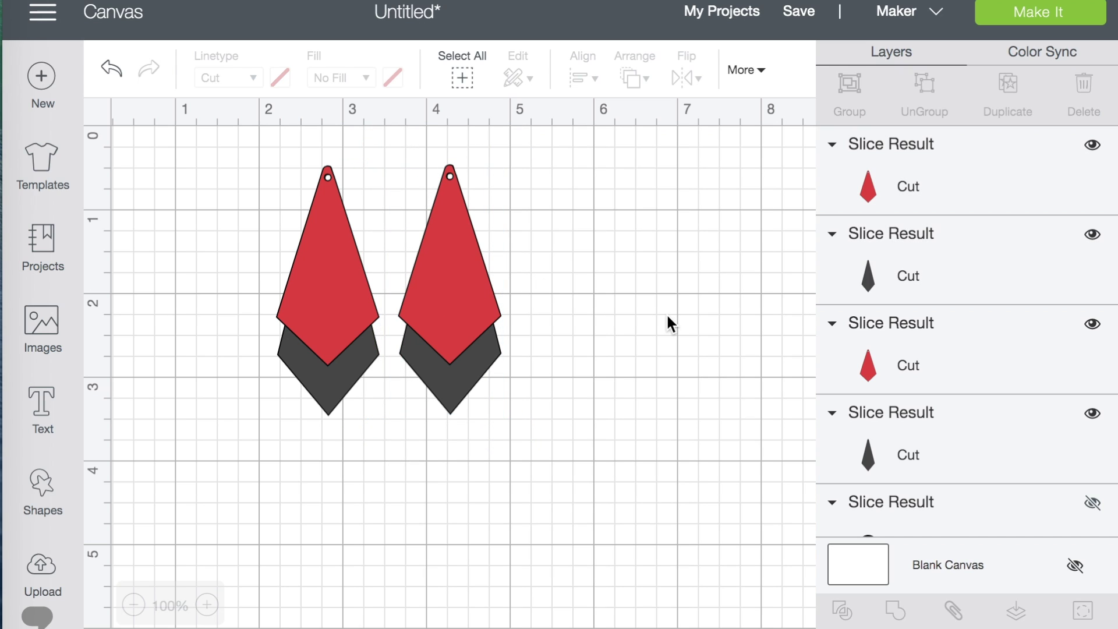